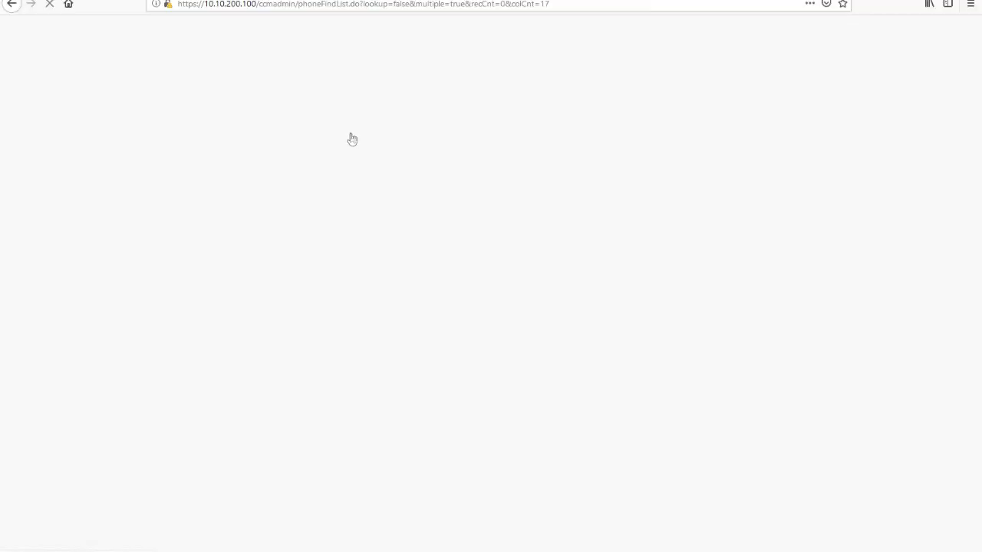
# - Open the LabPhone device configuration and check the Calling Search Space assigned at the device level
pyautogui.click(163, 214)
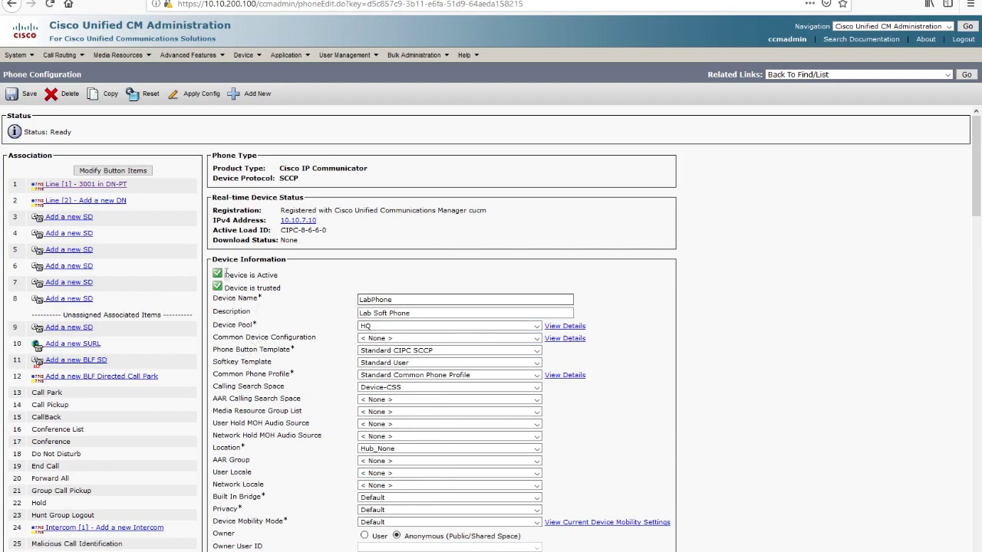
pyautogui.moveTo(223, 259); pyautogui.dragTo(302, 268)
pyautogui.moveTo(212, 386); pyautogui.dragTo(283, 391)
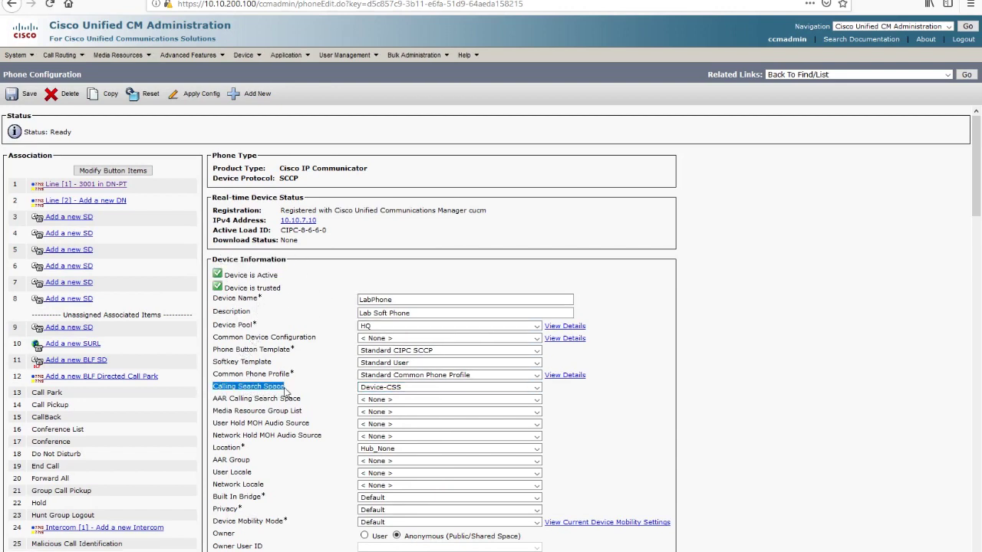
# - Open line 1 of the phone, directory number 3001 in DN-PT, and review the line's Calling Search Space setting
pyautogui.click(81, 186)
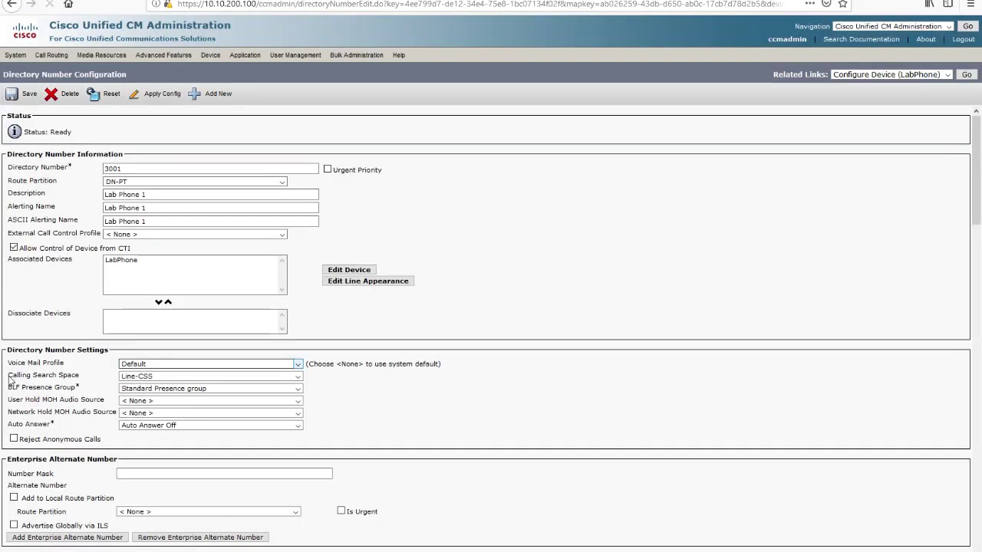
pyautogui.moveTo(10, 376); pyautogui.dragTo(115, 376)
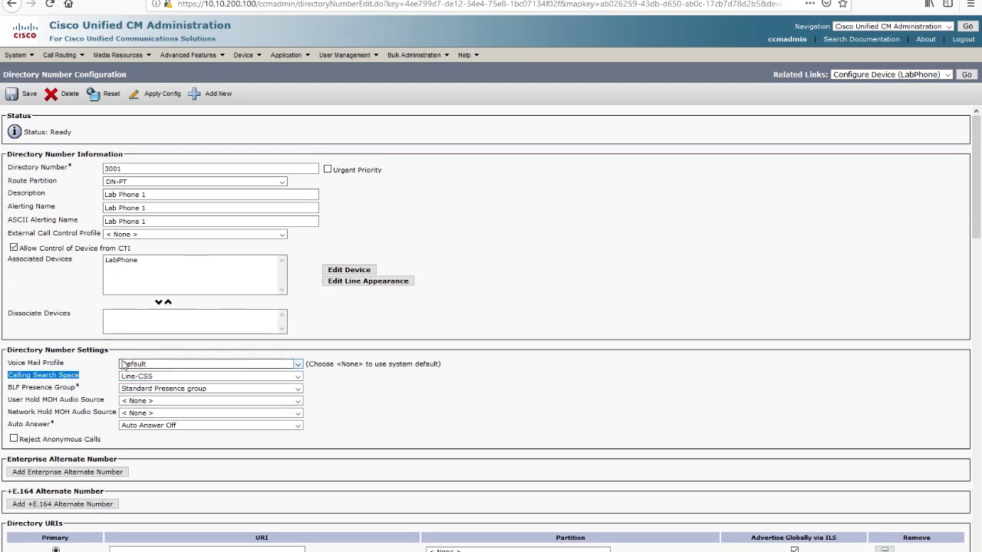
pyautogui.moveTo(23, 351); pyautogui.dragTo(137, 354)
pyautogui.moveTo(13, 376); pyautogui.dragTo(72, 377)
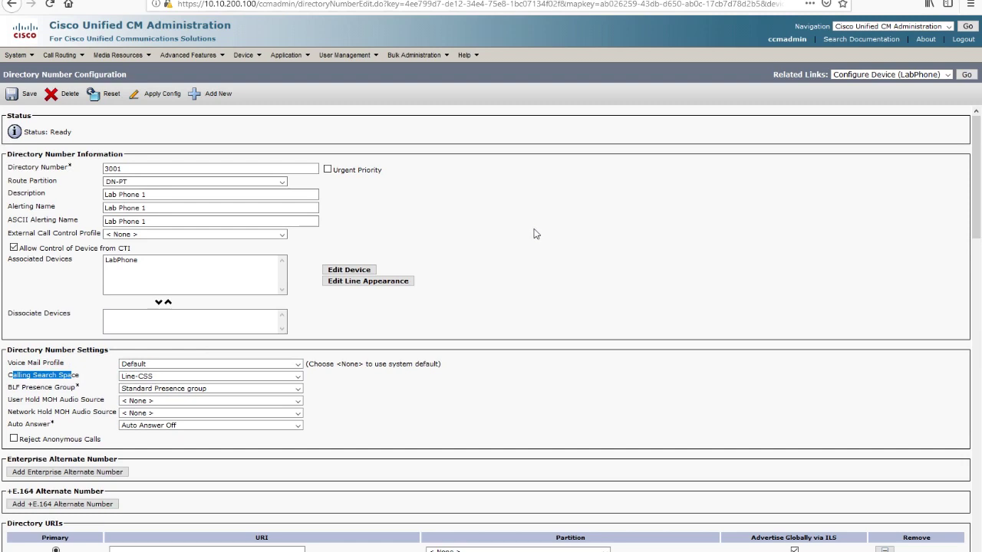
pyautogui.moveTo(7, 376); pyautogui.dragTo(105, 384)
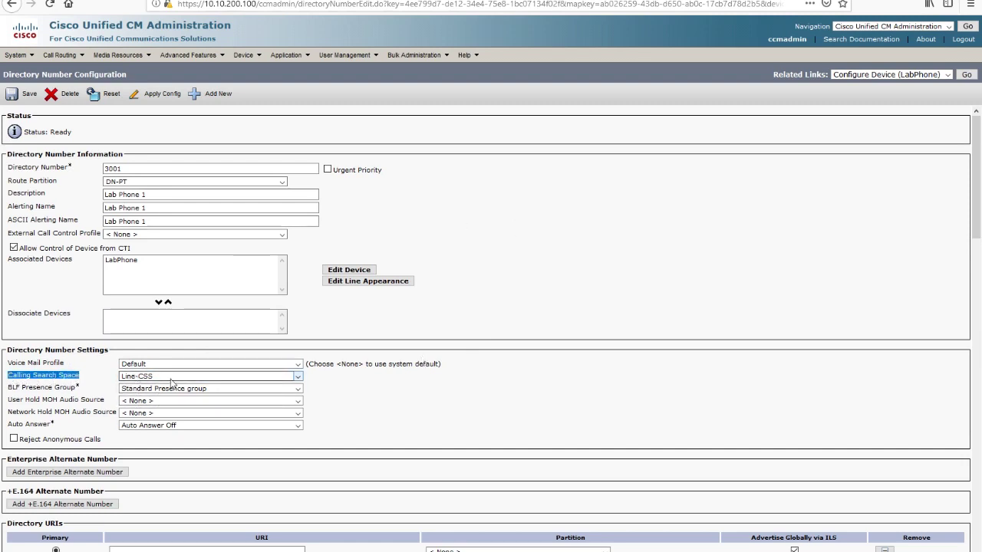
pyautogui.click(105, 169)
pyautogui.doubleClick(107, 169)
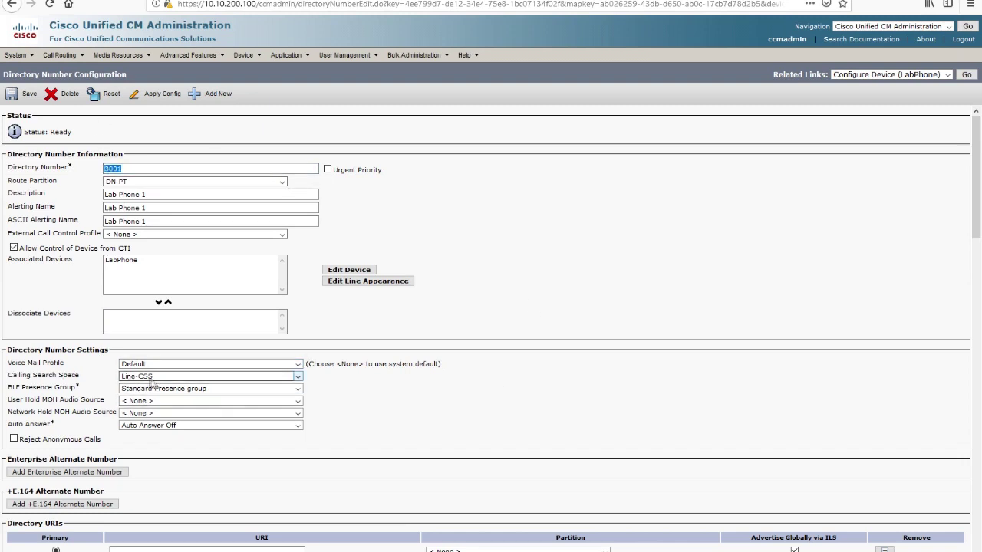
# - List all calling search spaces and open the Line-CSS configuration
pyautogui.click(60, 54)
pyautogui.moveTo(98, 138)
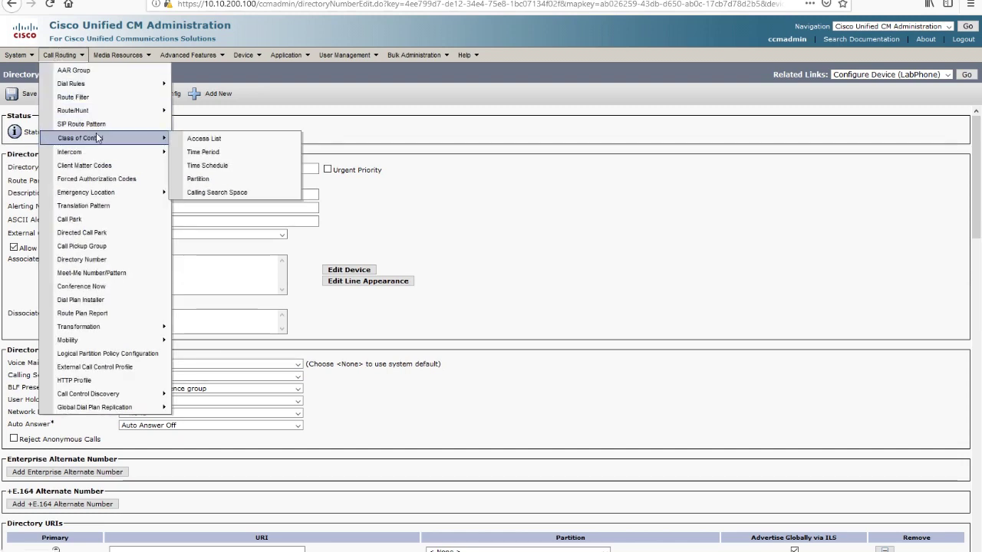
pyautogui.click(217, 192)
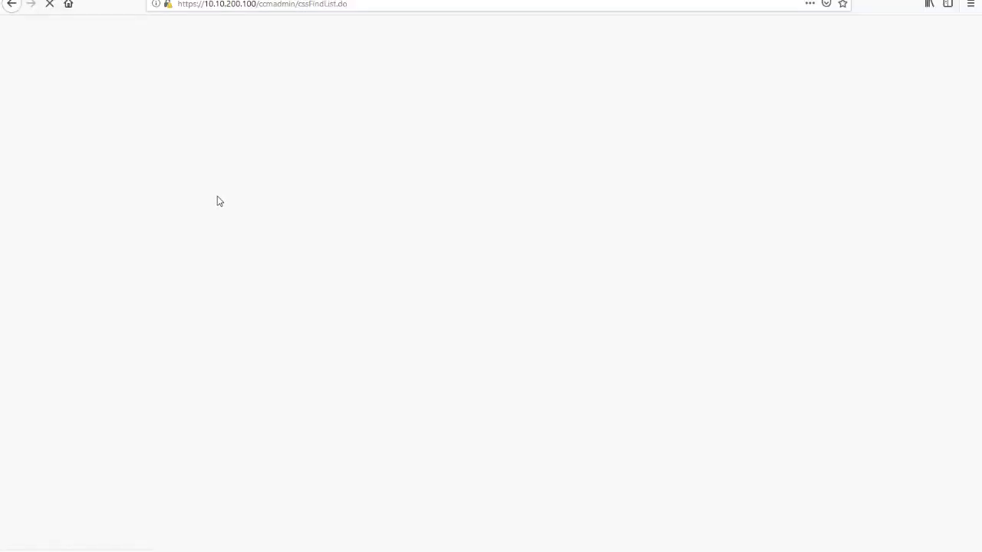
pyautogui.click(330, 132)
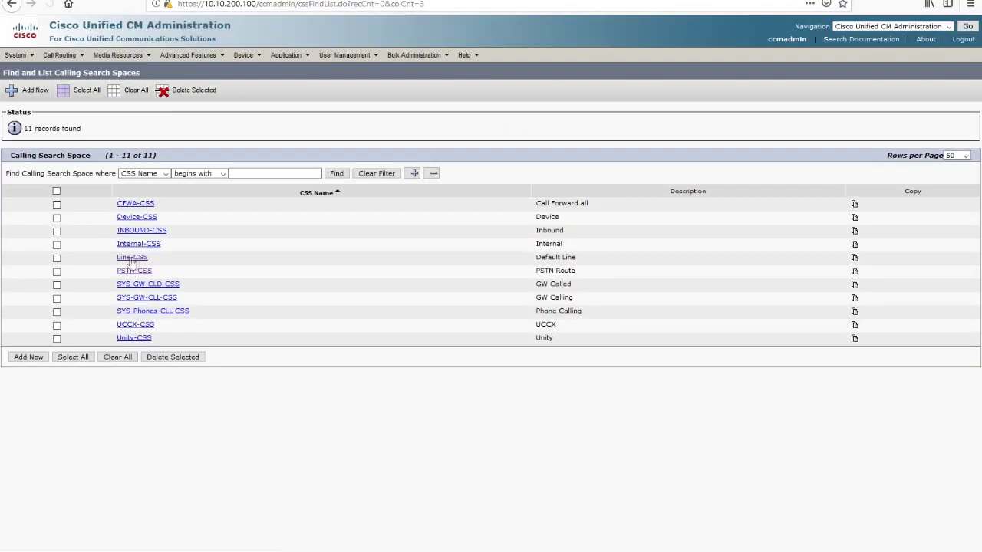
pyautogui.click(132, 258)
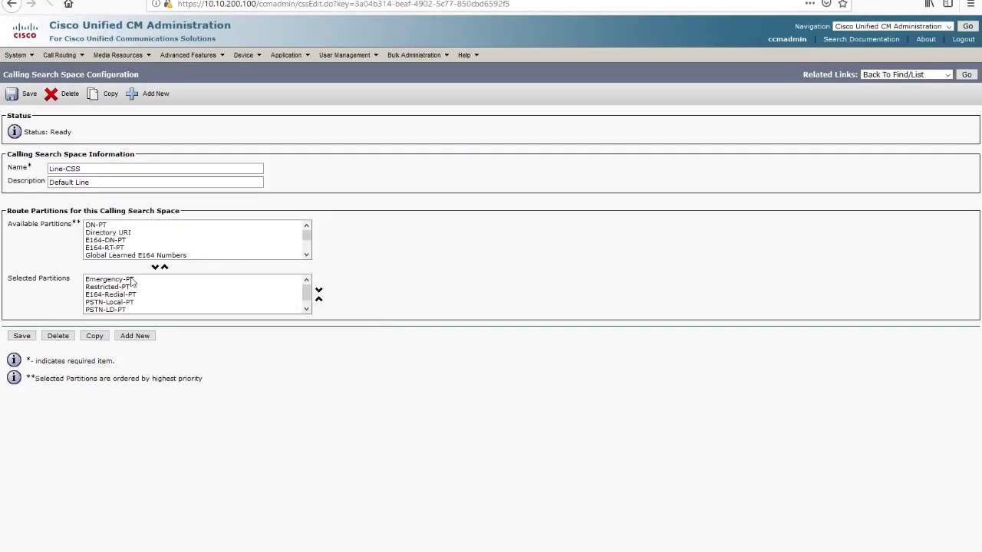
# - Review the selected partitions of Line-CSS, from Emergency-PT and Restricted-PT through the PSTN local, long-distance and toll-free partitions
pyautogui.click(103, 281)
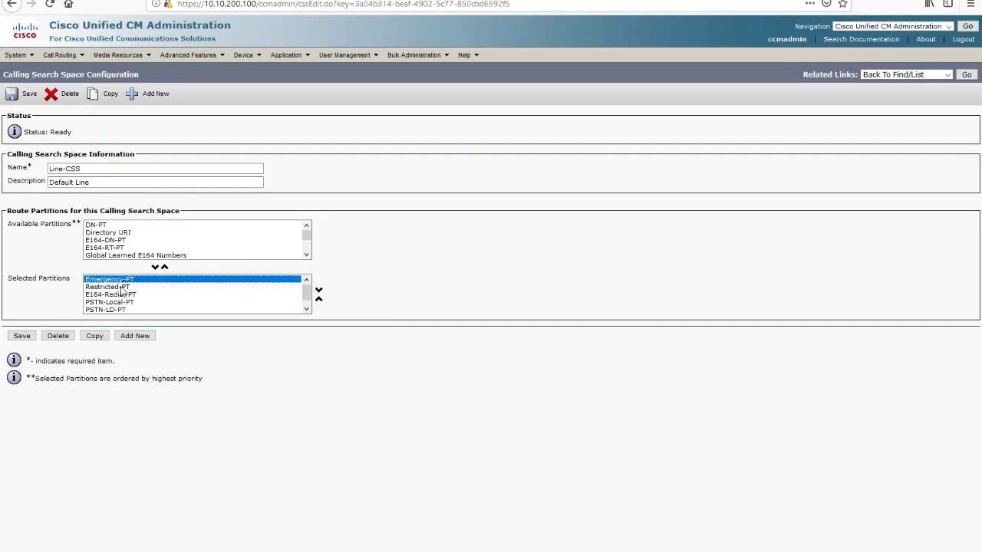
pyautogui.click(121, 288)
pyautogui.click(124, 302)
pyautogui.scroll(-1, 137, 309)
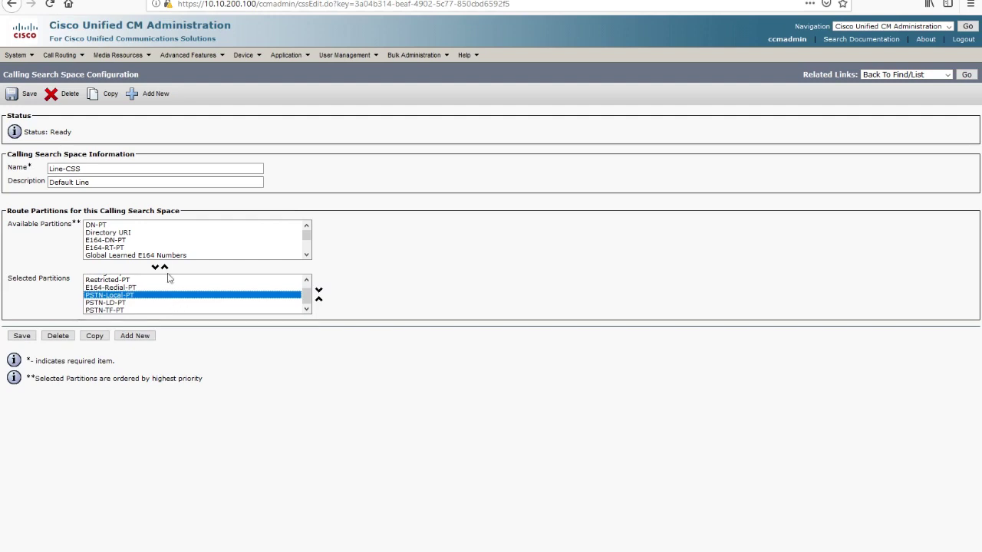
pyautogui.click(114, 311)
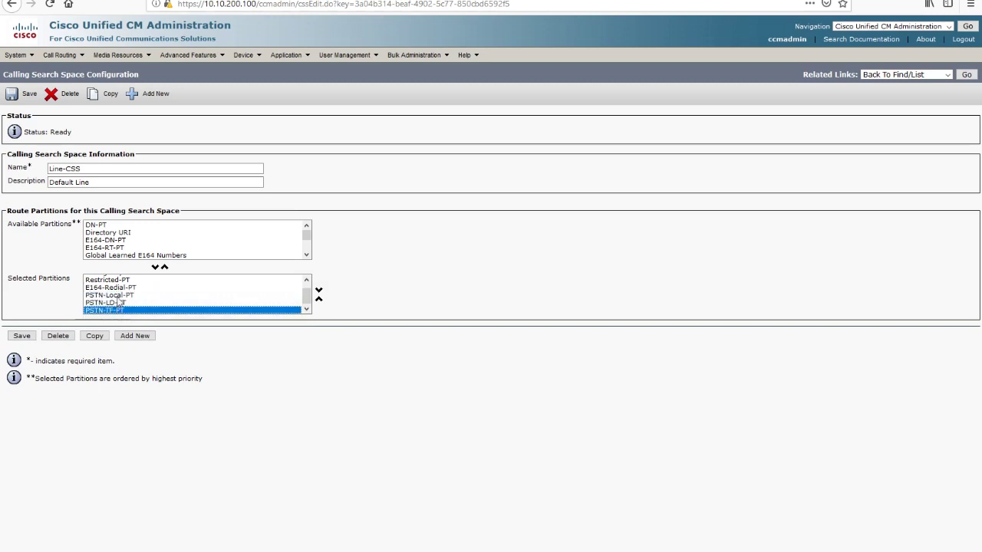
pyautogui.click(131, 296)
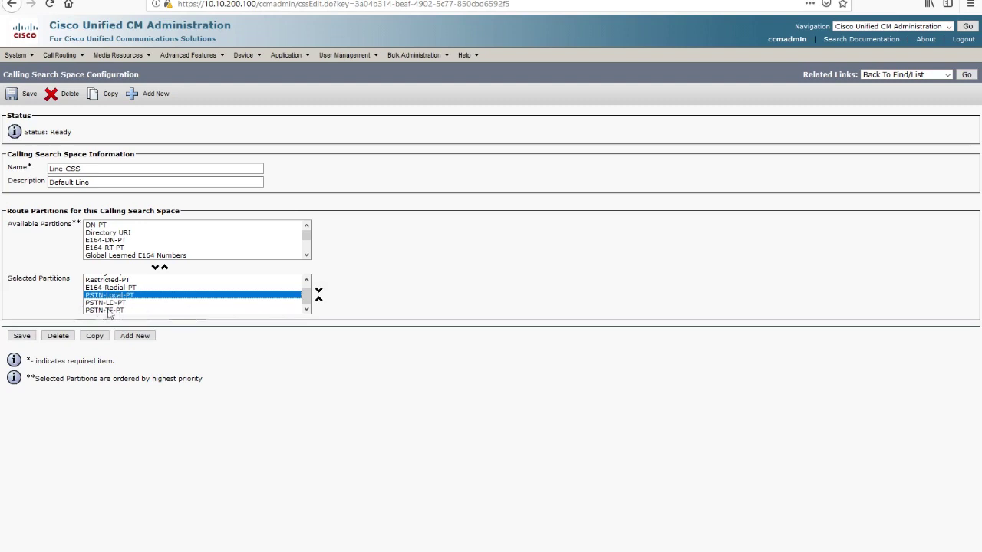
# - Enter Line-COR-CSS as the calling search space's name without saving, and compare the available PSTN-INTL-PT partition with the selected PSTN partitions
pyautogui.tripleClick(55, 182)
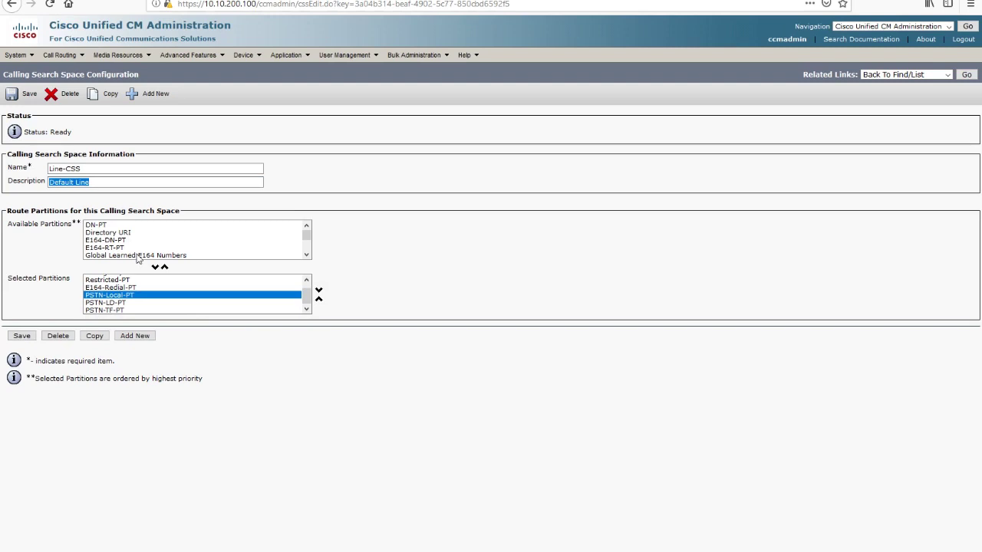
pyautogui.click(121, 141)
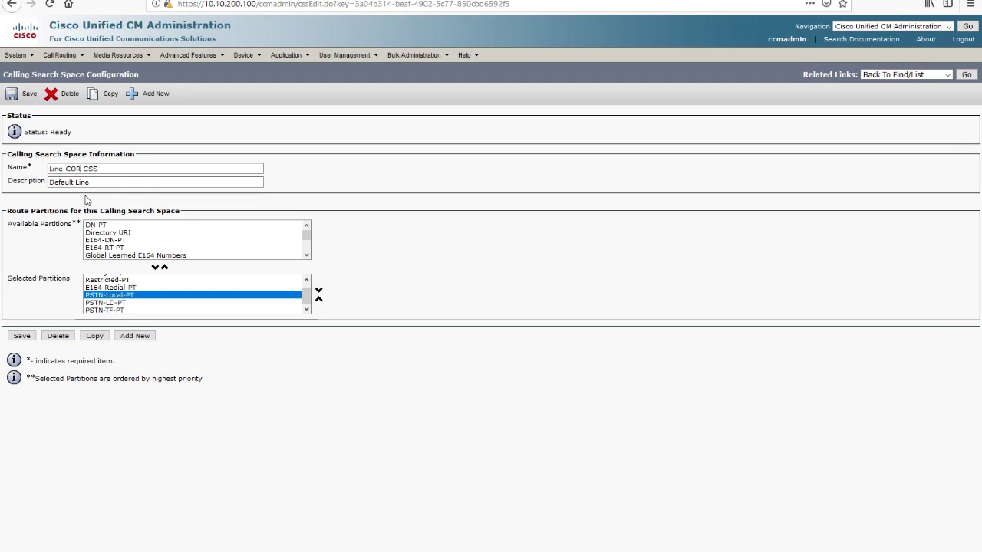
pyautogui.scroll(-5, 127, 254)
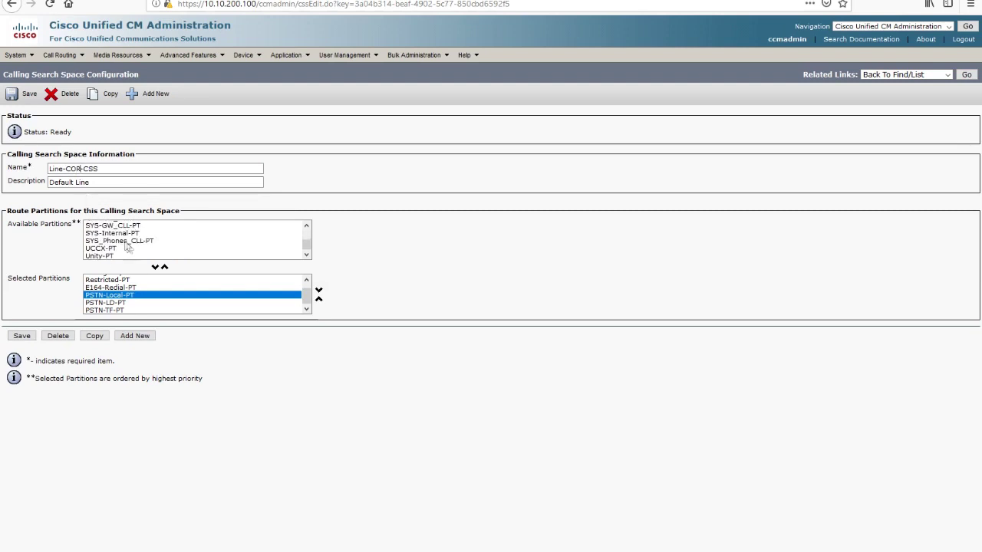
pyautogui.scroll(2, 171, 243)
pyautogui.click(111, 237)
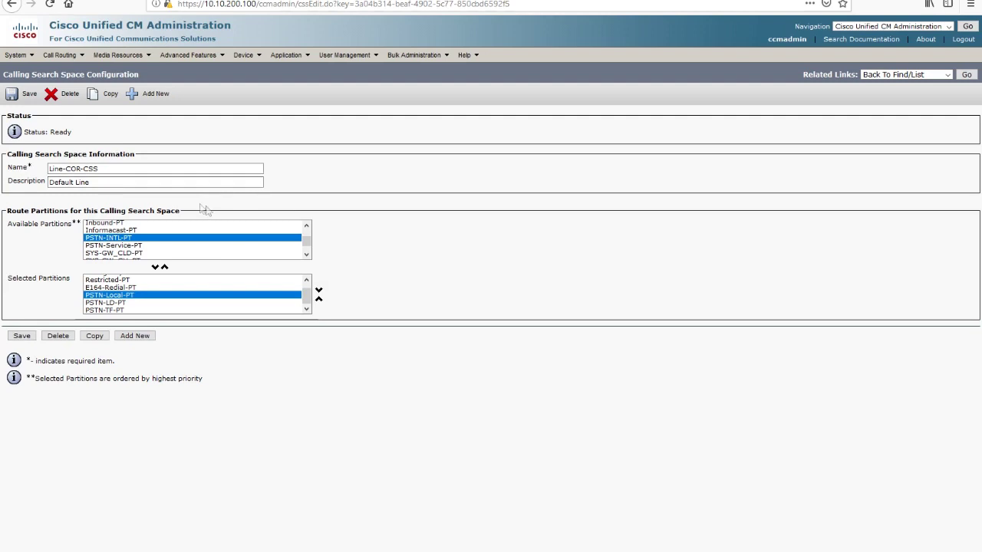
pyautogui.click(114, 305)
pyautogui.click(126, 311)
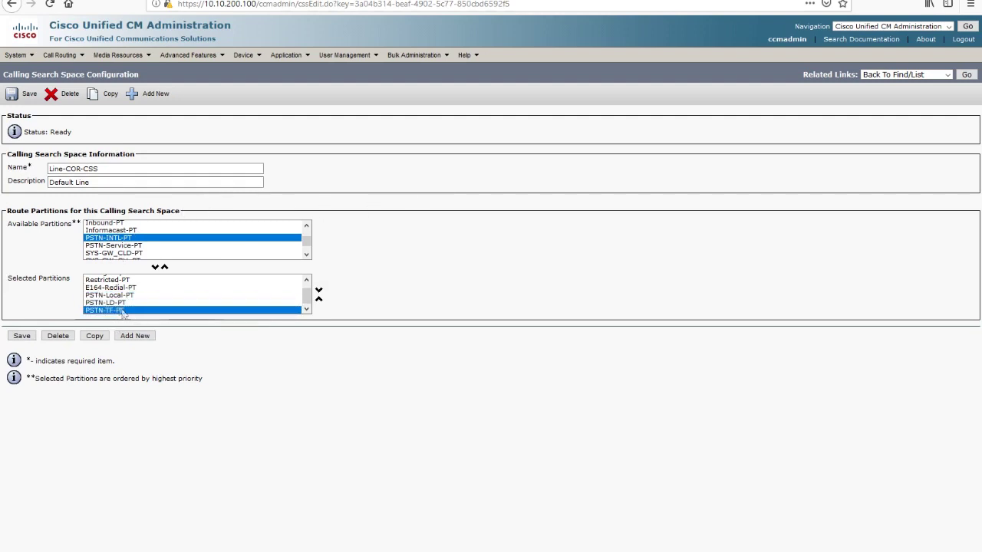
pyautogui.moveTo(69, 55)
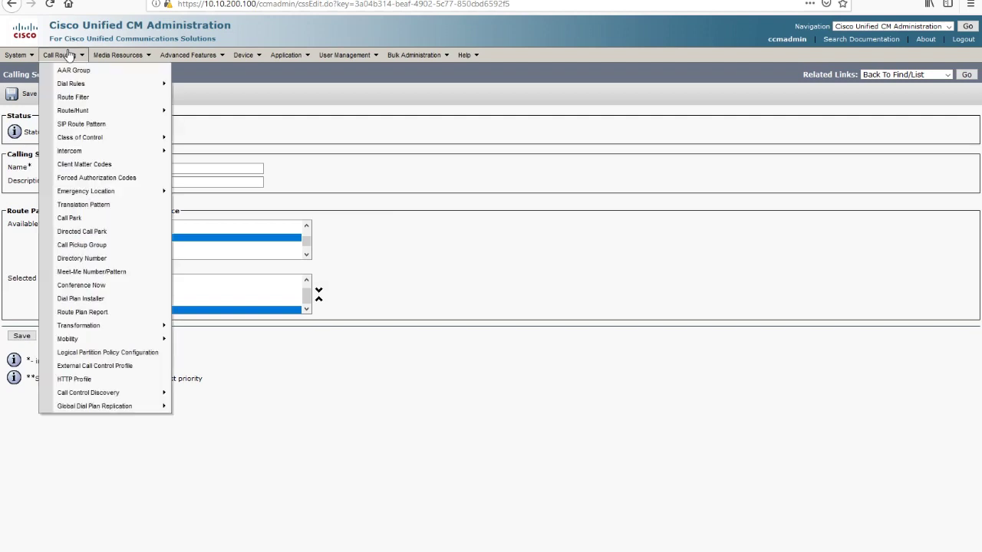
pyautogui.click(129, 296)
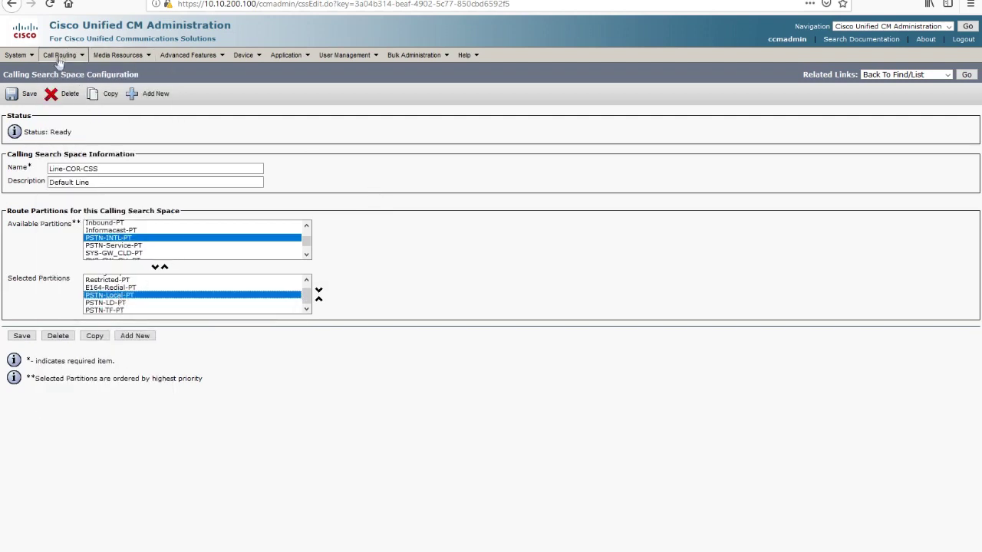
# - List all translation patterns without any search filter
pyautogui.moveTo(59, 56)
pyautogui.moveTo(111, 115)
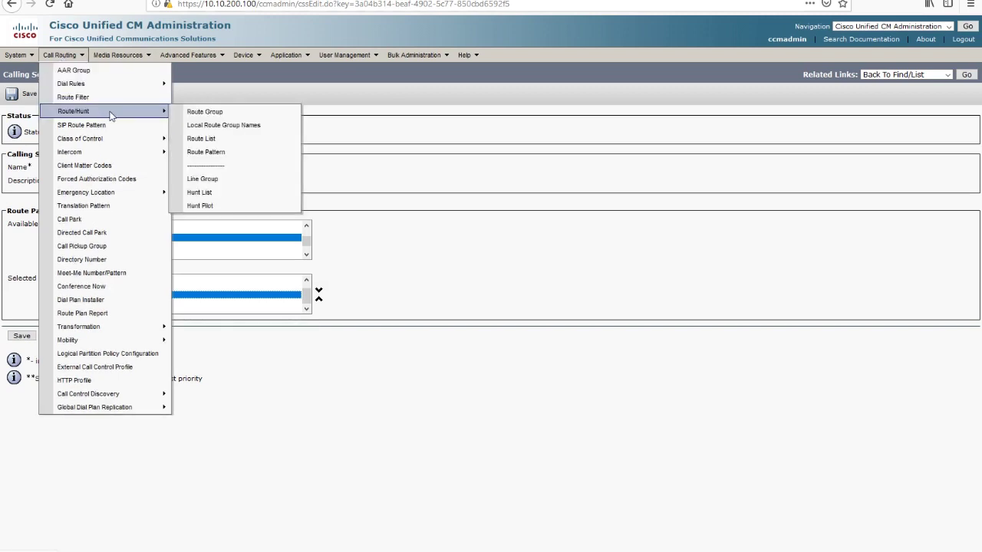
pyautogui.click(92, 207)
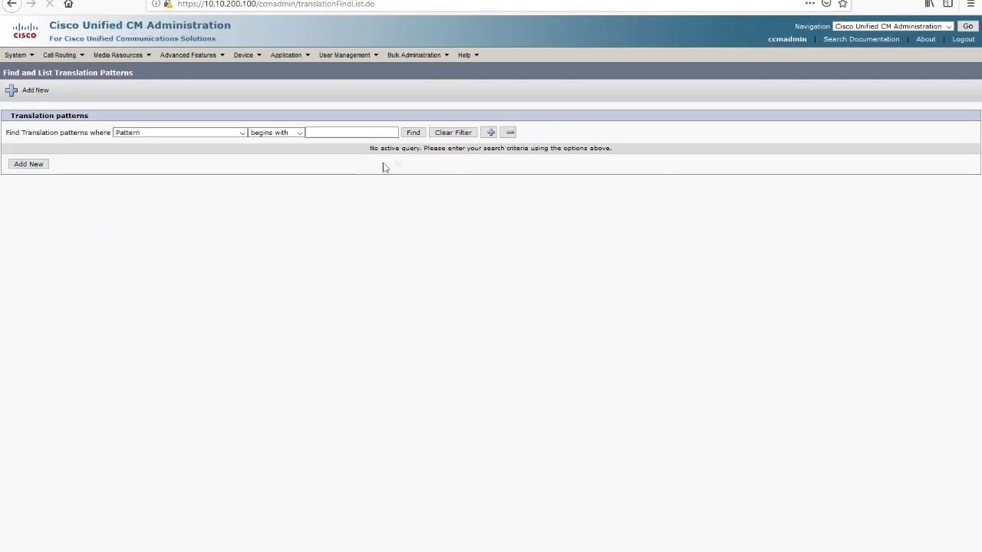
pyautogui.click(421, 197)
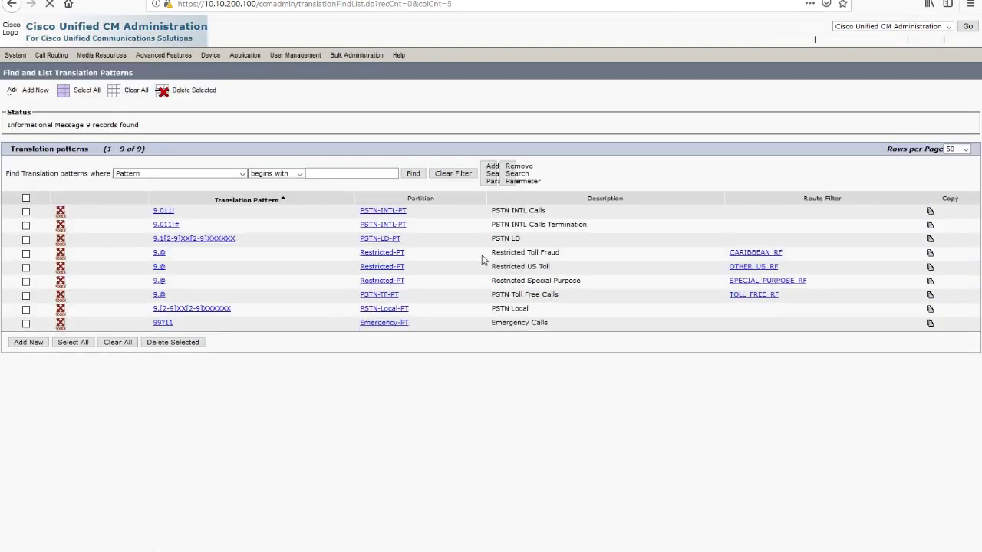
# - Examine the long-distance, local, emergency, restricted and toll-free translation patterns along with their partitions and descriptions
pyautogui.moveTo(148, 235); pyautogui.dragTo(244, 238)
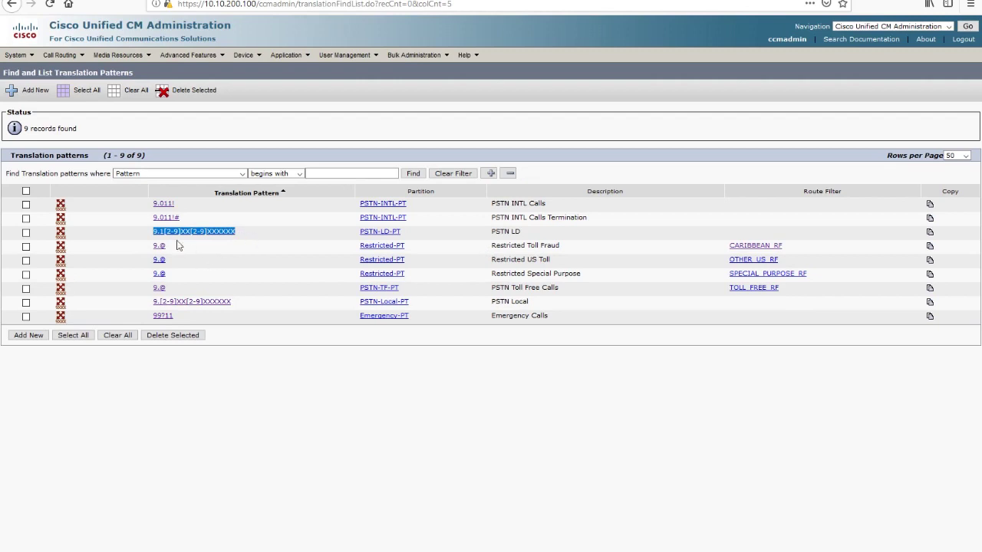
pyautogui.moveTo(152, 206); pyautogui.dragTo(236, 232)
pyautogui.moveTo(149, 306); pyautogui.dragTo(232, 301)
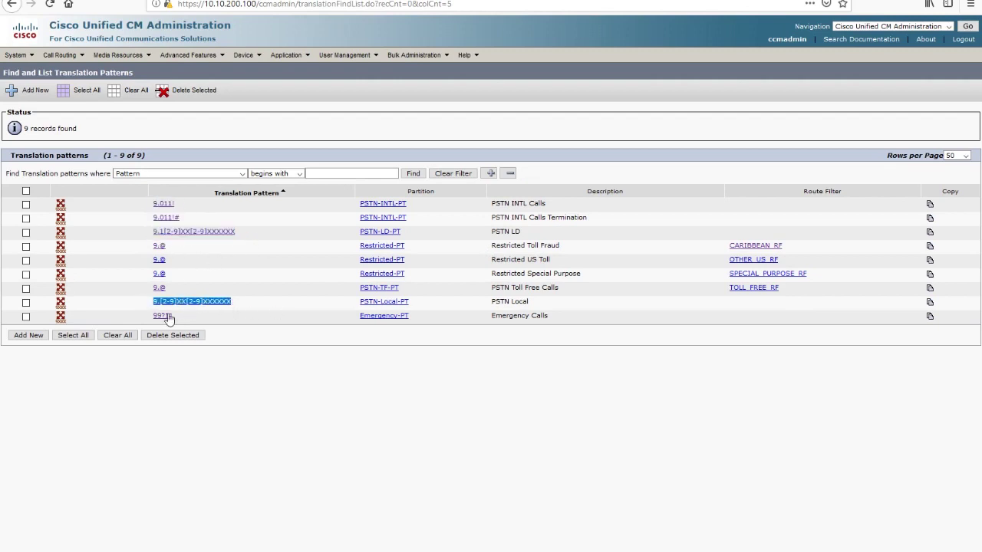
pyautogui.moveTo(151, 320); pyautogui.dragTo(265, 302)
pyautogui.moveTo(151, 231); pyautogui.dragTo(331, 233)
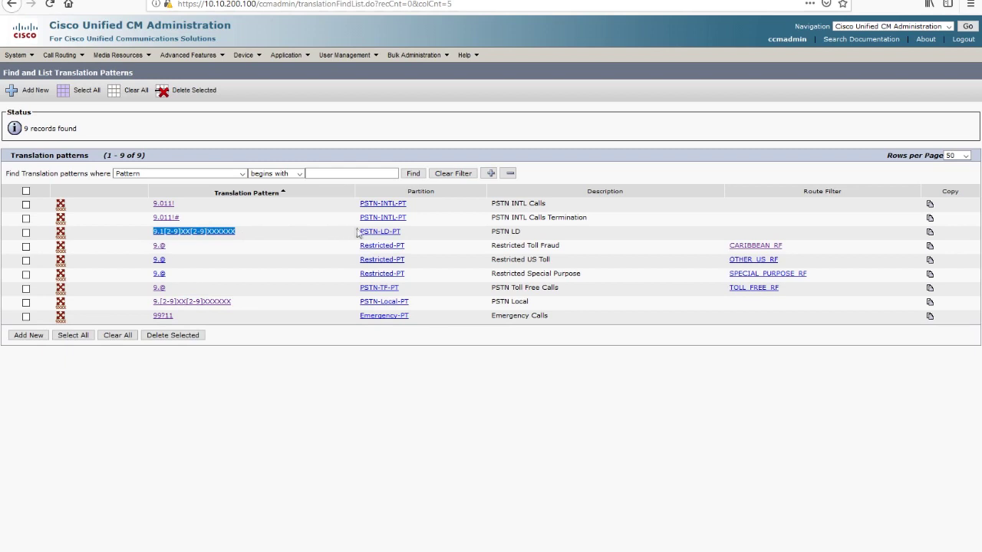
pyautogui.click(433, 237)
pyautogui.moveTo(150, 320); pyautogui.dragTo(225, 324)
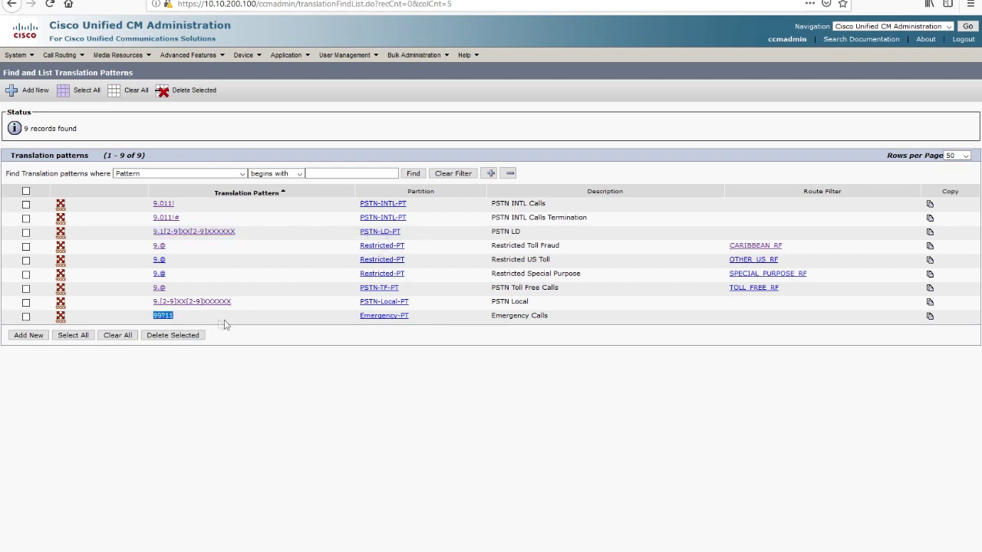
pyautogui.moveTo(152, 246); pyautogui.dragTo(320, 293)
pyautogui.moveTo(489, 290); pyautogui.dragTo(627, 293)
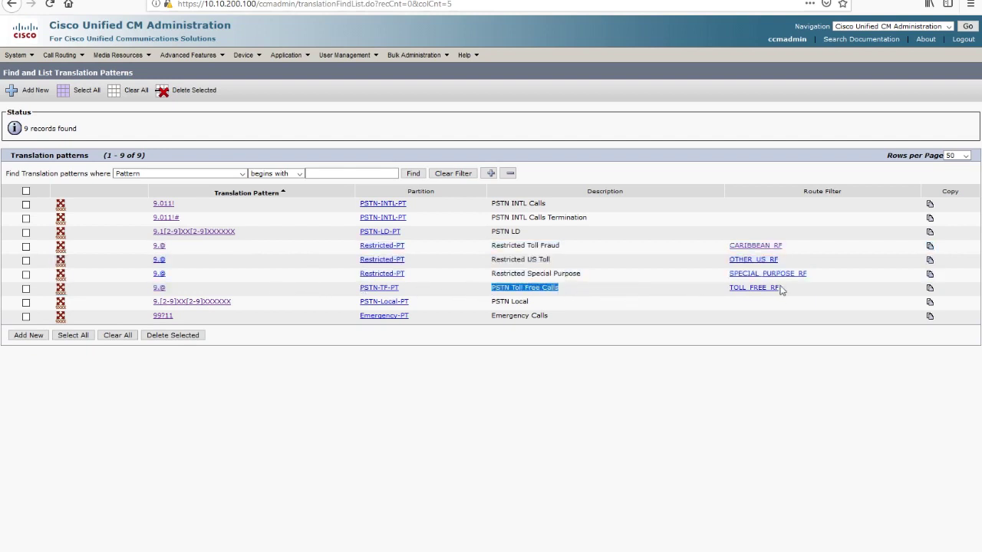
# - Open the TOLL_FREE_RF route filter used by the toll-free pattern and read its area-code clause
pyautogui.click(756, 288)
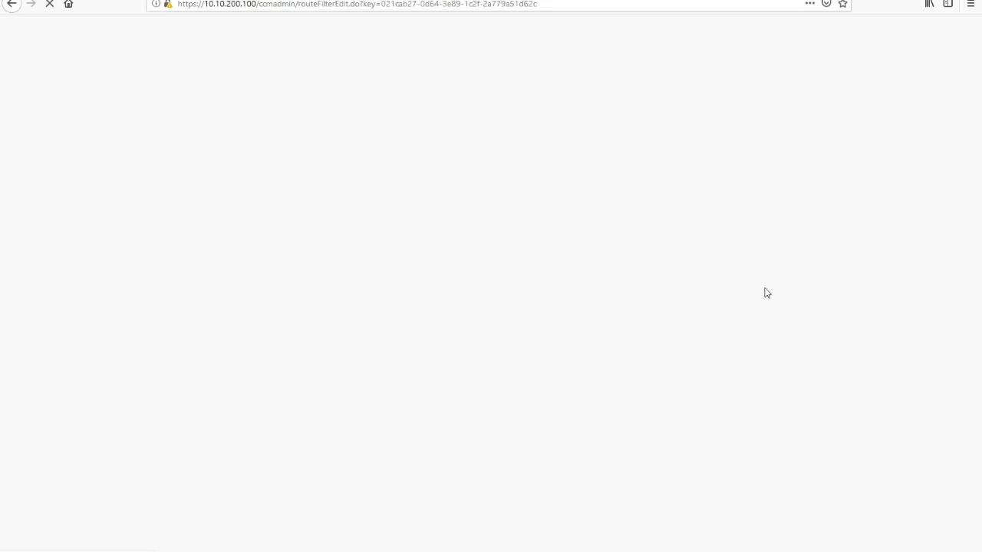
pyautogui.moveTo(124, 201); pyautogui.dragTo(359, 248)
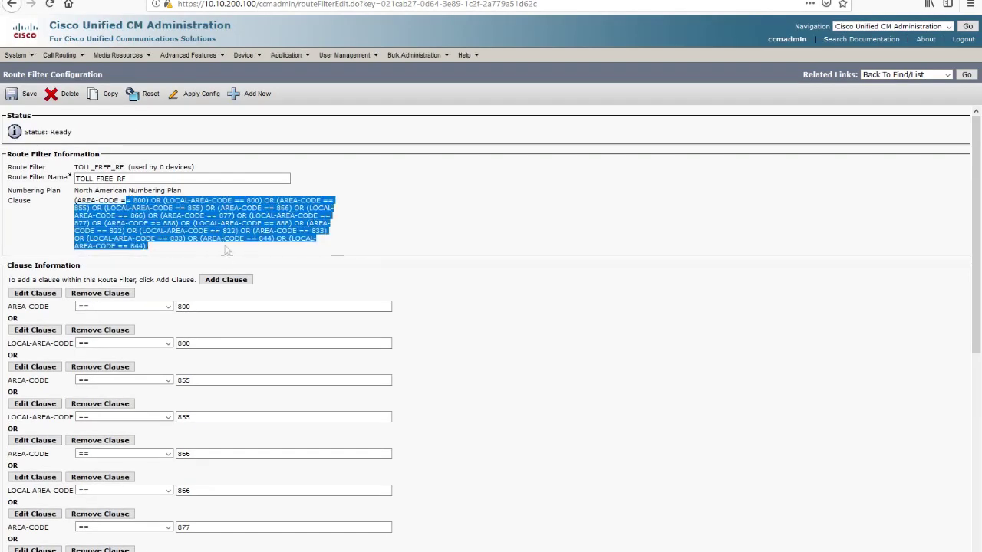
pyautogui.click(177, 145)
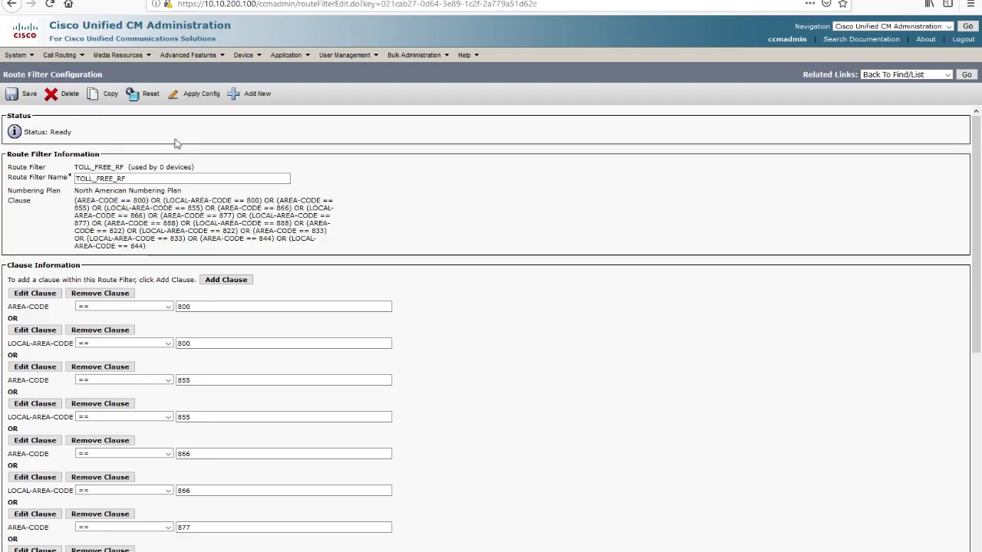
# - Return to the translation pattern list and open the toll-free 9.@ pattern in partition PSTN-TF-PT
pyautogui.click(970, 77)
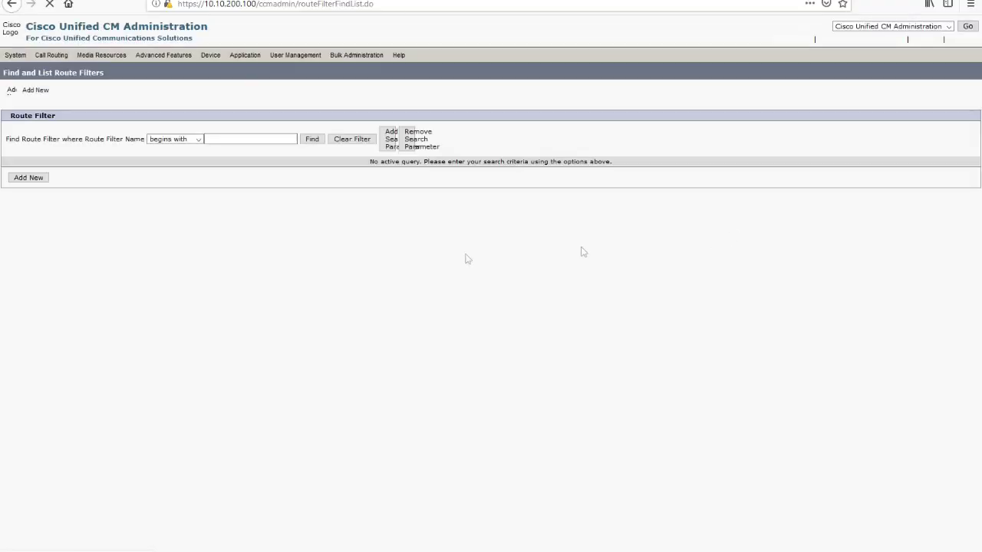
pyautogui.click(61, 54)
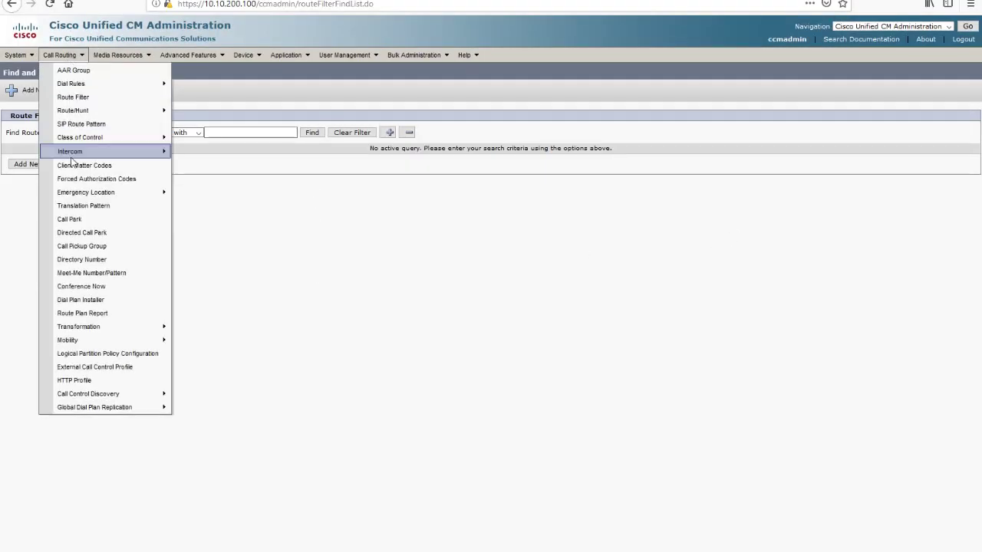
pyautogui.click(86, 206)
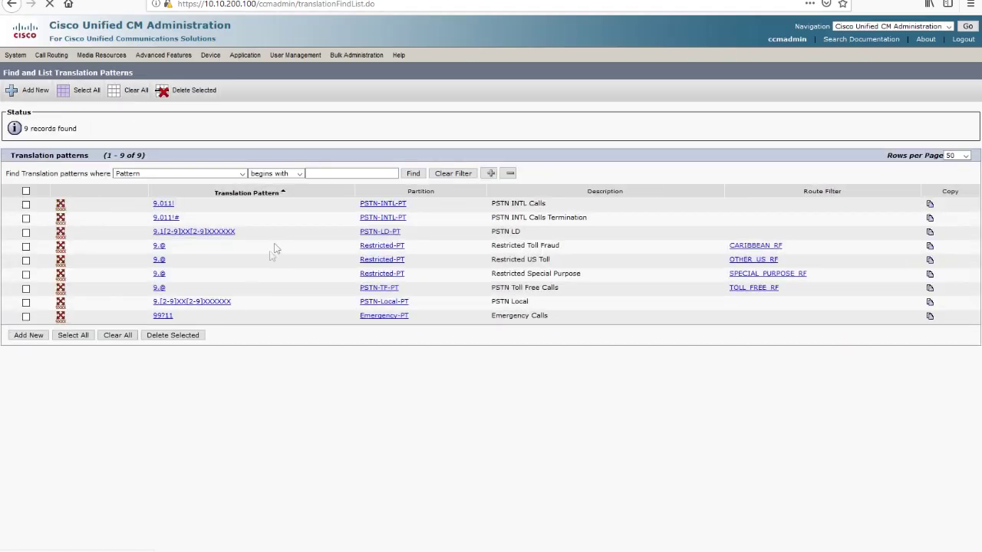
pyautogui.click(159, 289)
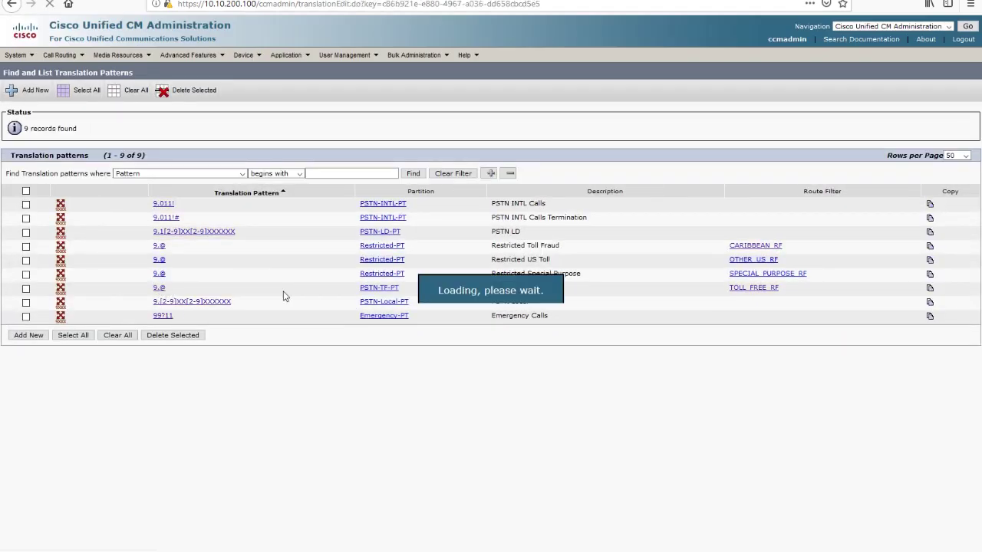
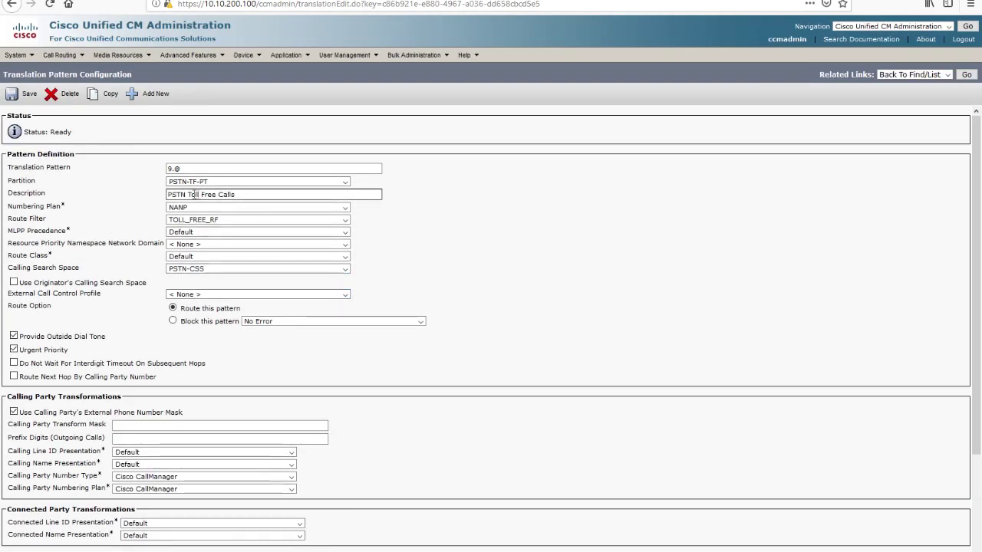
# - Examine the toll-free pattern's dialed pattern, route filter and called party discard and prefix digits
pyautogui.moveTo(168, 169); pyautogui.dragTo(175, 167)
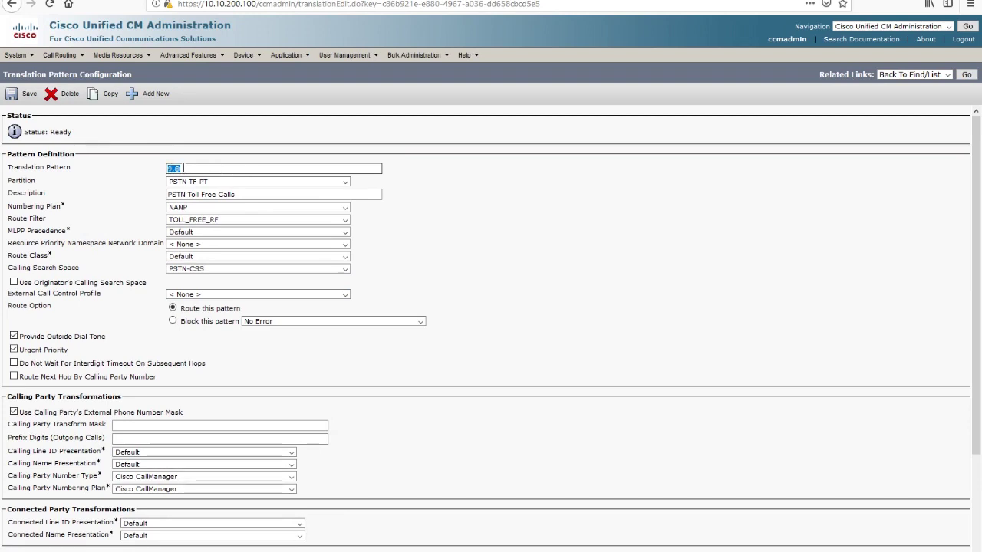
pyautogui.moveTo(13, 220); pyautogui.dragTo(74, 229)
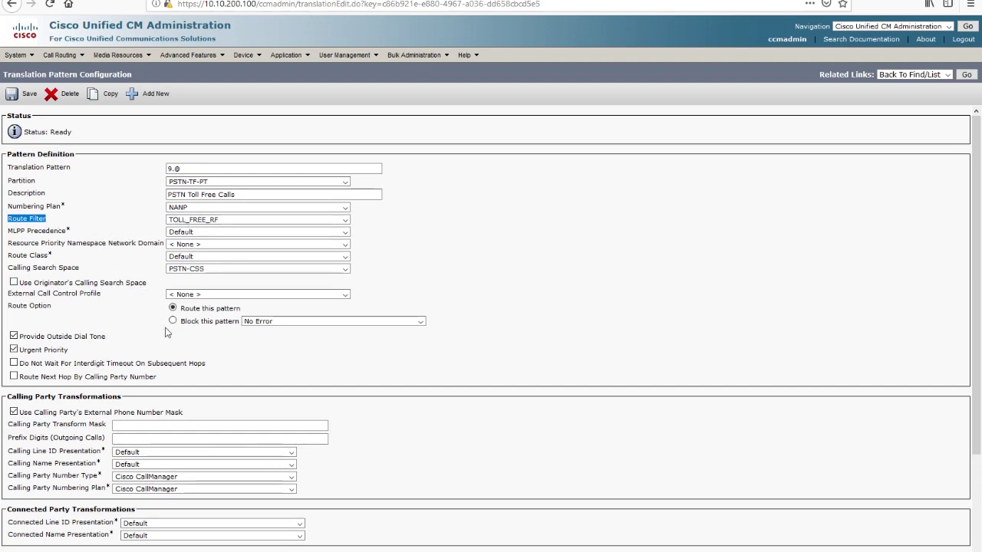
pyautogui.scroll(-3, 211, 393)
pyautogui.moveTo(11, 447); pyautogui.dragTo(89, 451)
pyautogui.scroll(3, 235, 427)
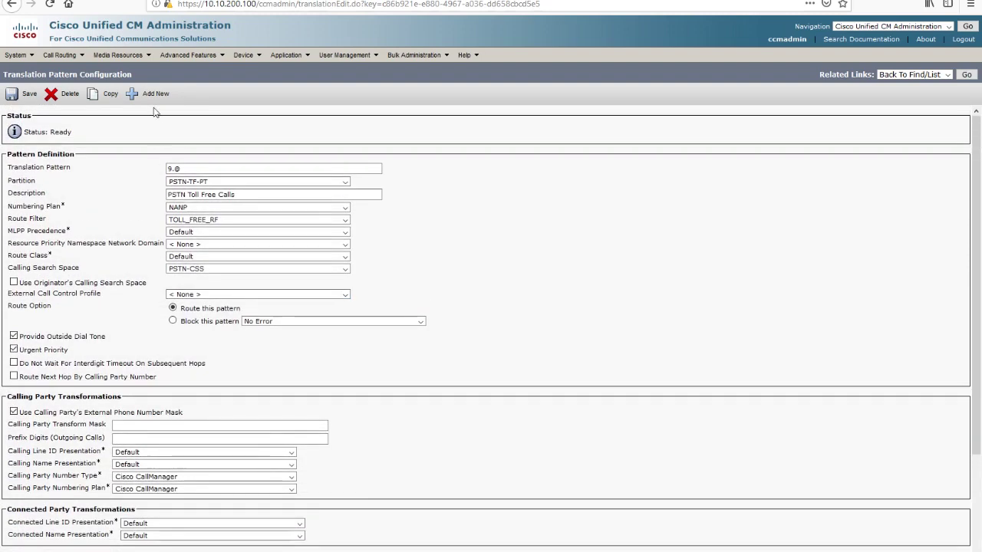
pyautogui.scroll(-3, 530, 332)
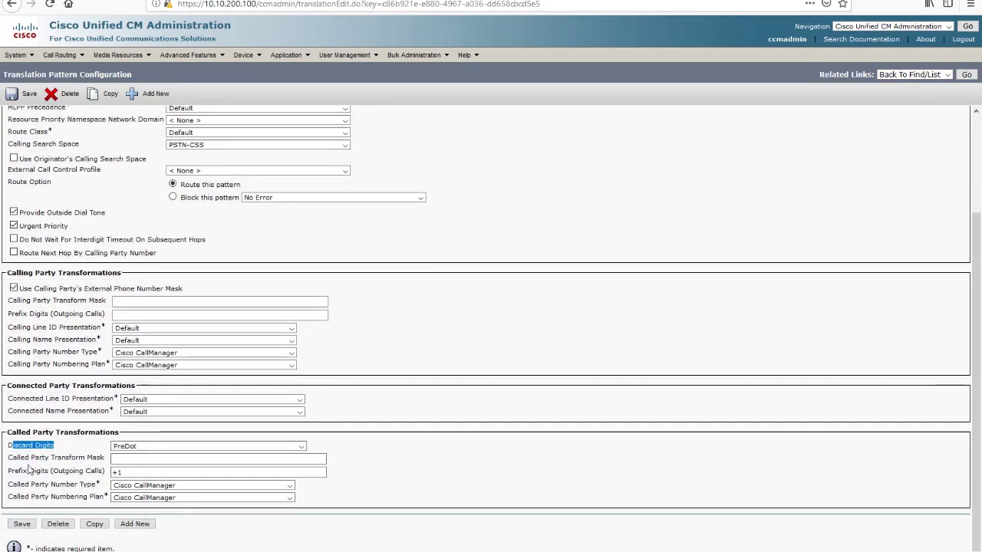
pyautogui.doubleClick(131, 471)
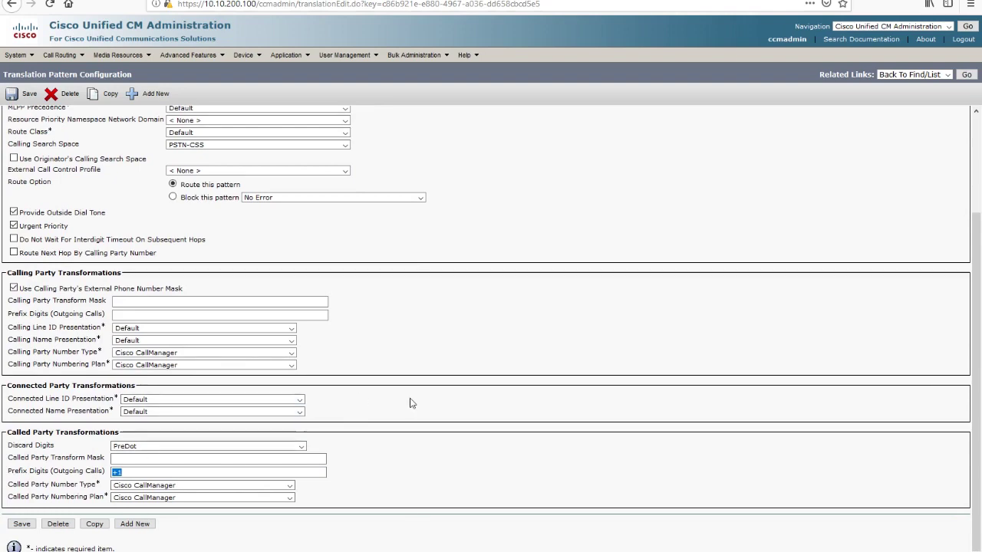
pyautogui.scroll(3, 410, 401)
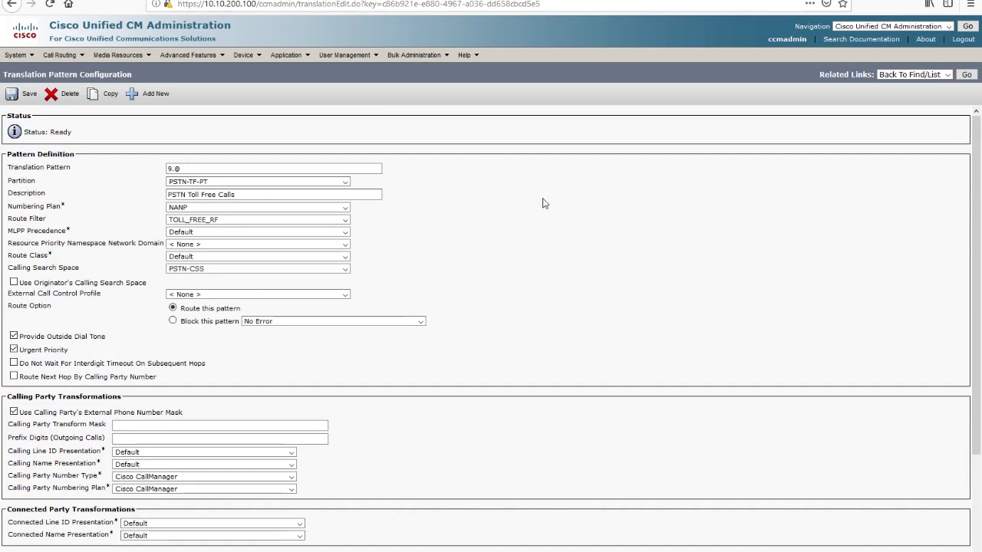
# - Set the toll-free pattern's called party prefix digits to + without saving
pyautogui.scroll(-3, 388, 283)
pyautogui.click(138, 471)
pyautogui.write('+1')
pyautogui.press('BackSpace')
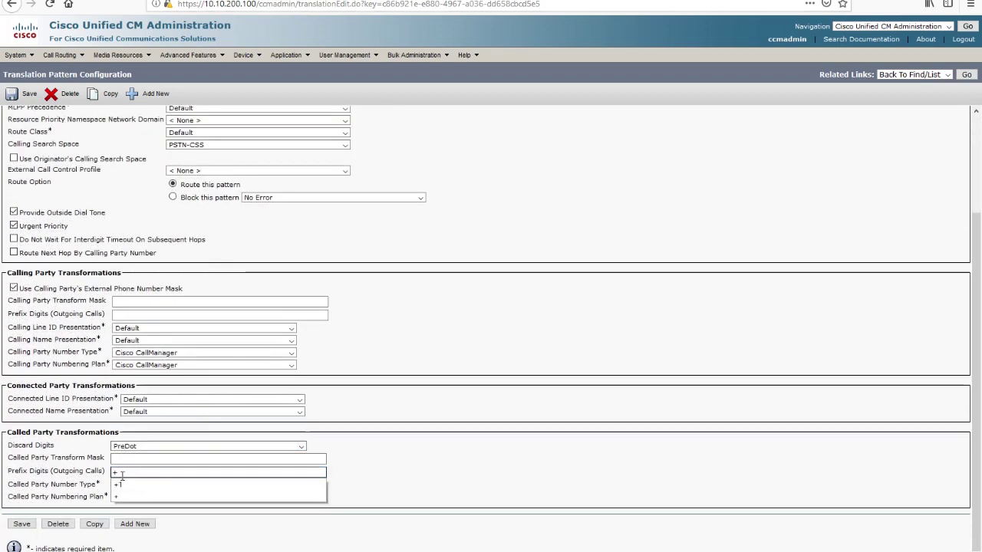
pyautogui.click(367, 407)
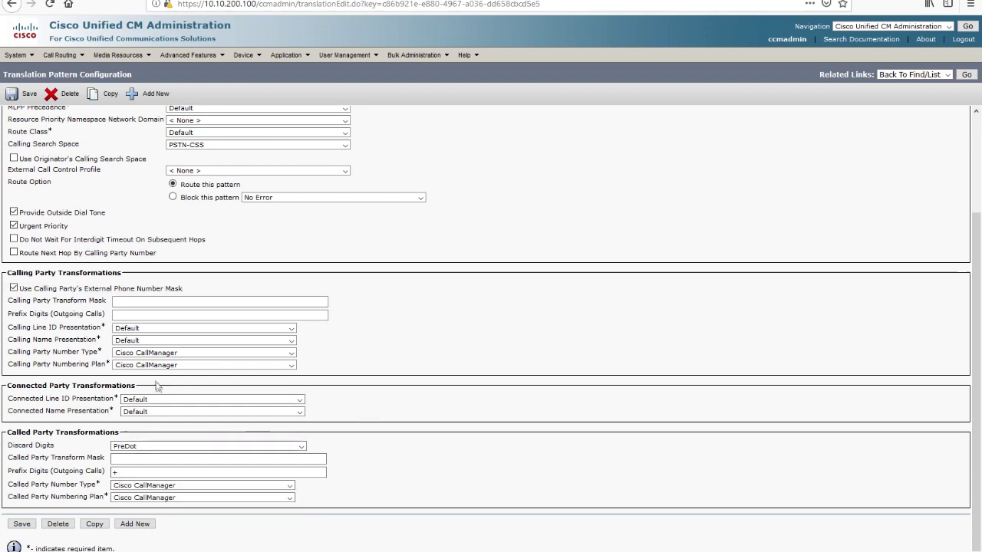
pyautogui.click(115, 473)
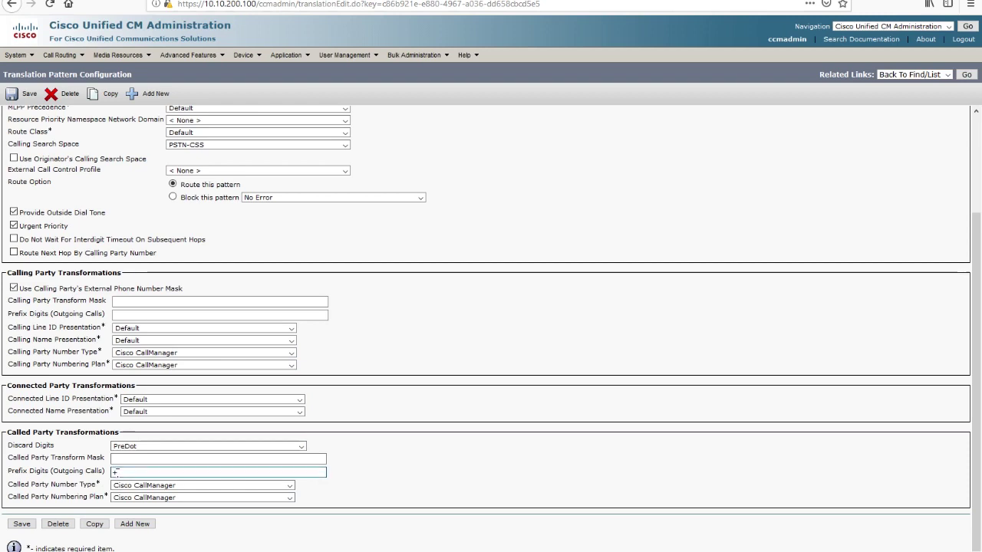
pyautogui.click(115, 468)
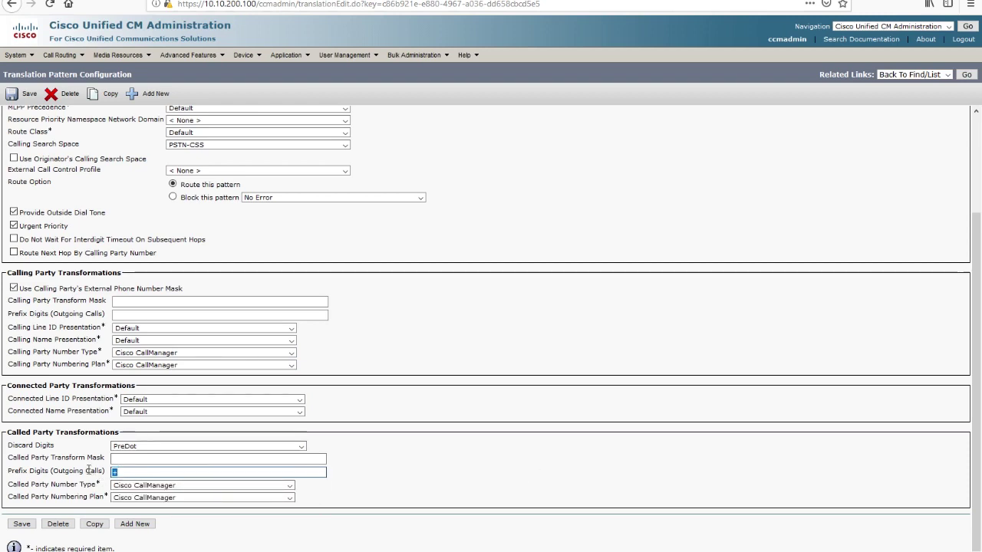
# - Check the calling search space assigned to the toll-free translation pattern
pyautogui.scroll(1, 361, 379)
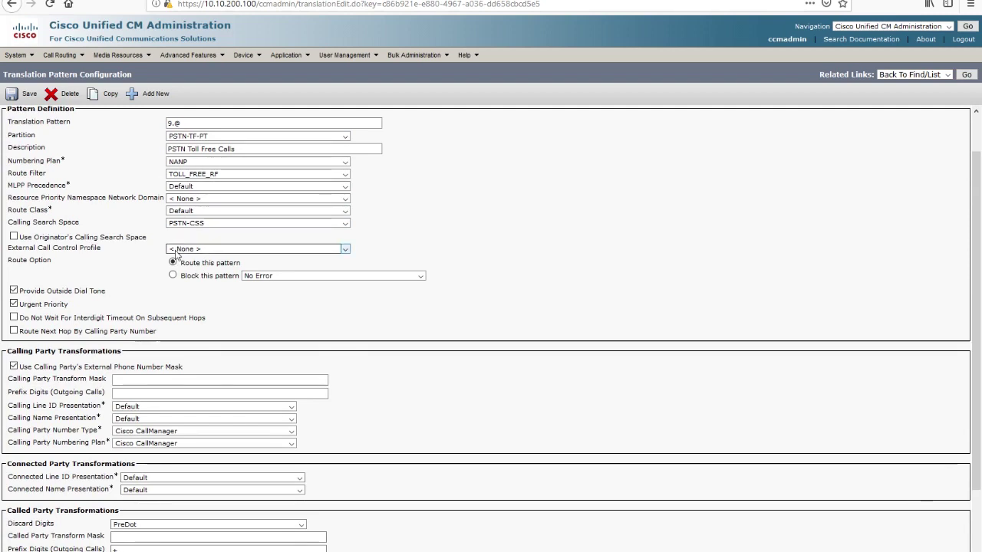
pyautogui.moveTo(10, 224); pyautogui.dragTo(192, 227)
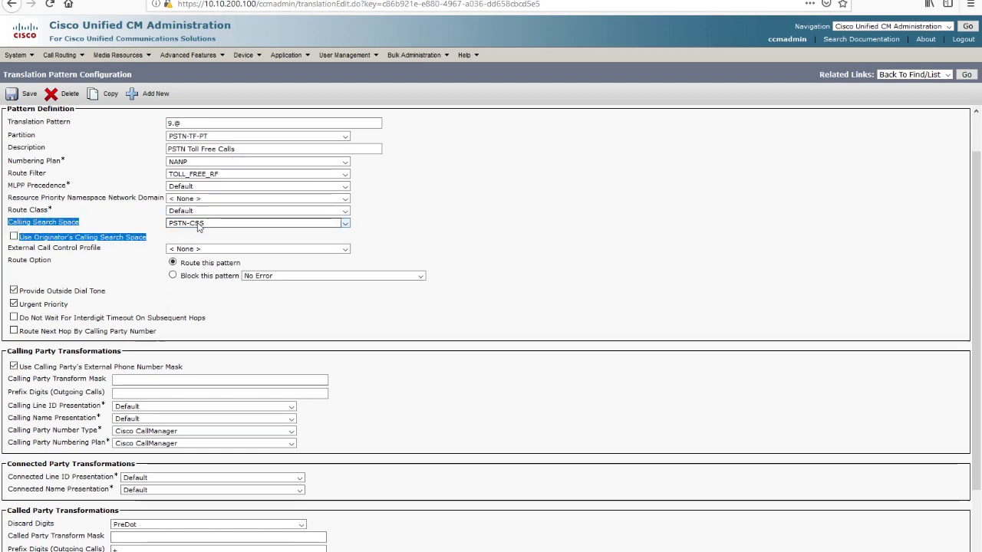
pyautogui.click(128, 223)
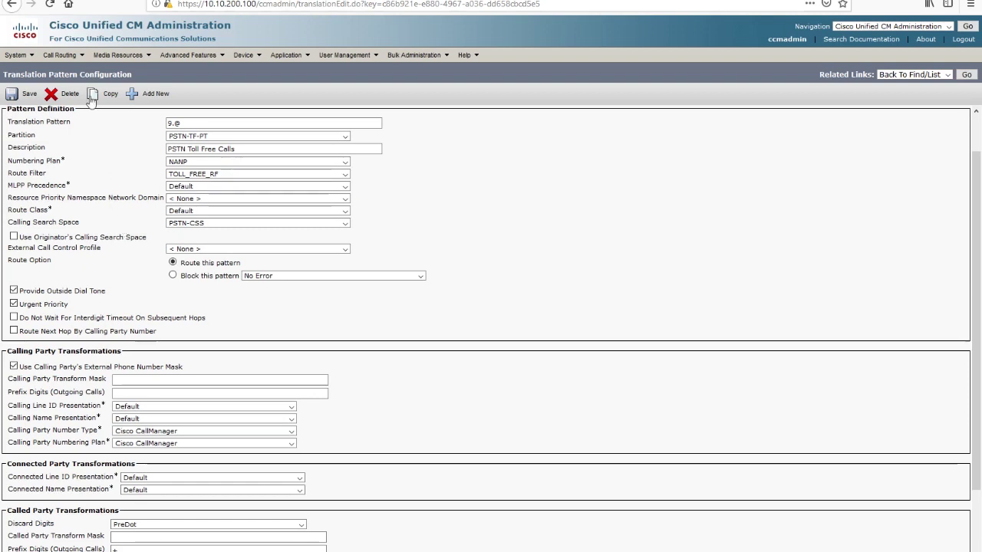
# - List the route patterns and check the description and partition of the \+! pattern
pyautogui.click(59, 54)
pyautogui.moveTo(88, 115)
pyautogui.click(205, 152)
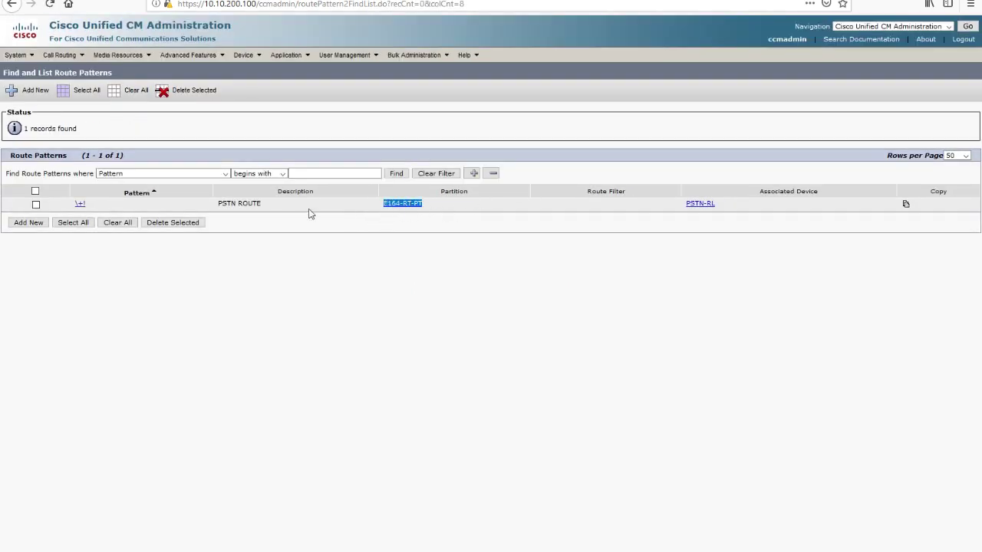
pyautogui.moveTo(223, 202); pyautogui.dragTo(287, 215)
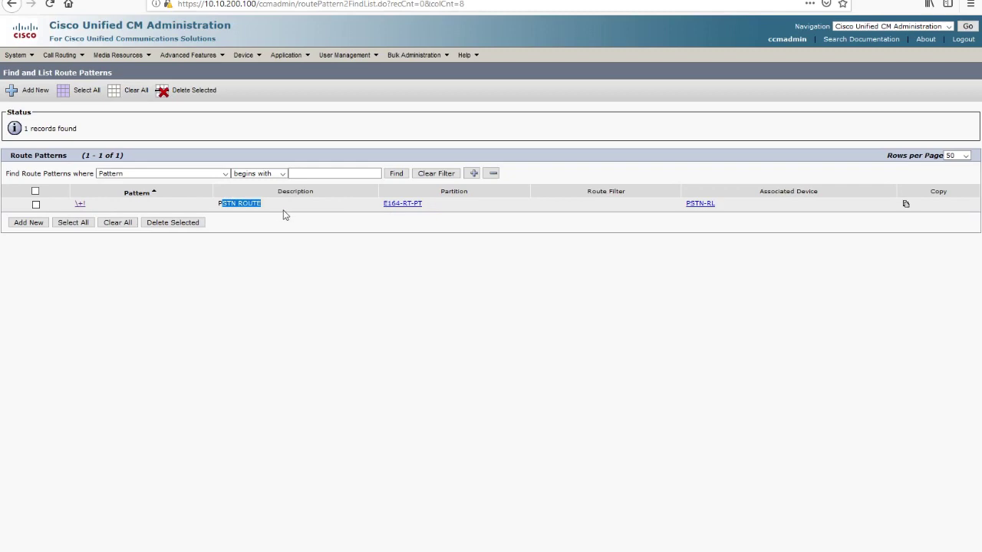
# - Open the \+! PSTN ROUTE pattern and check its gateway/route list assignment
pyautogui.click(81, 204)
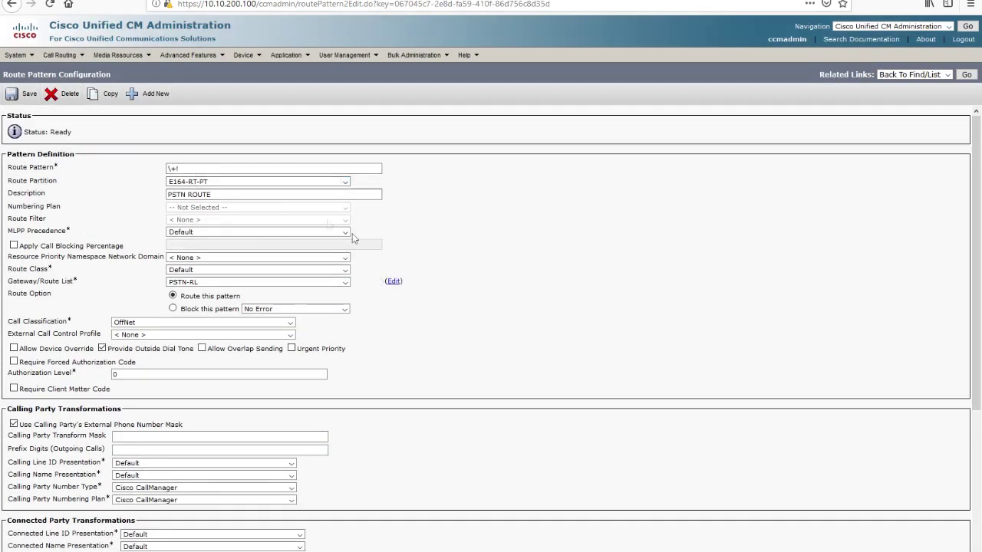
pyautogui.scroll(-1, 406, 369)
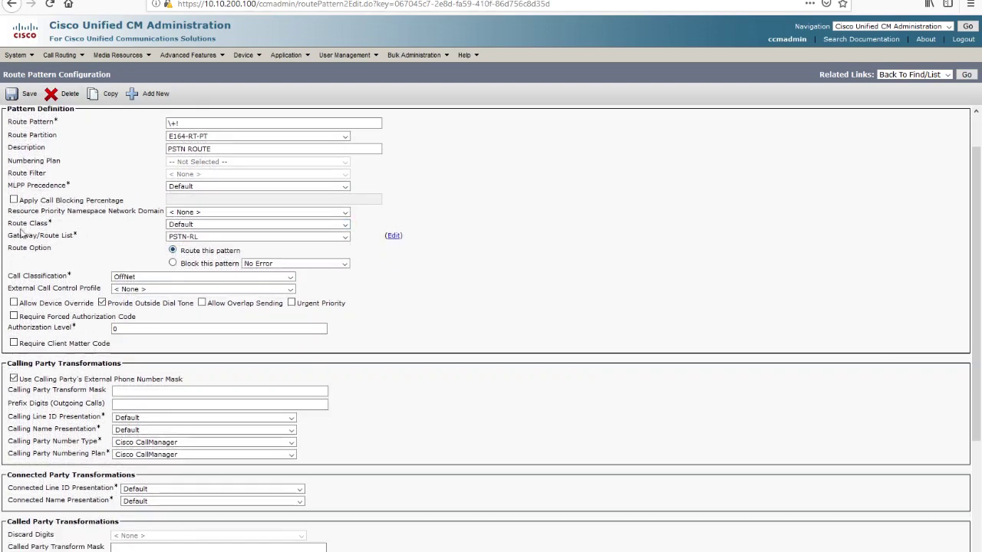
pyautogui.moveTo(13, 236); pyautogui.dragTo(113, 260)
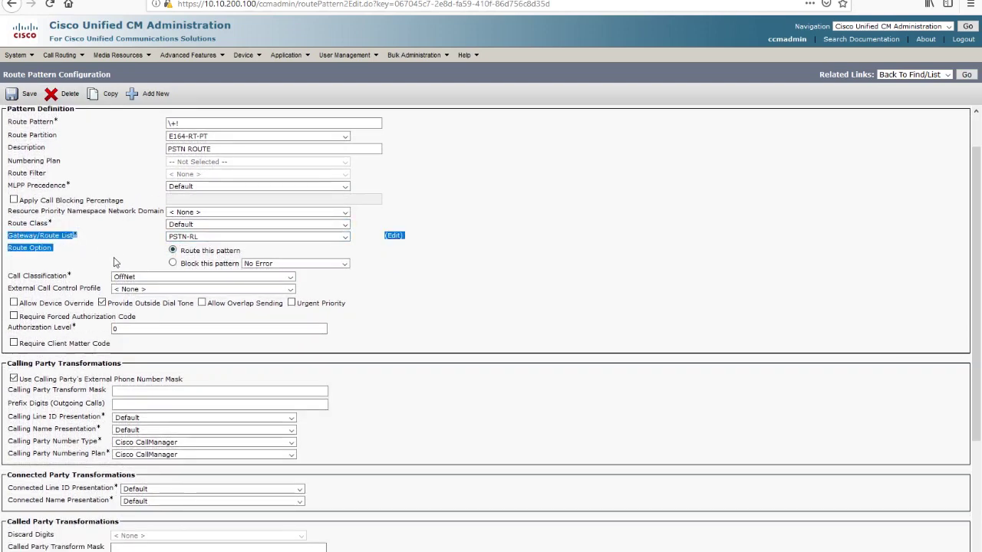
pyautogui.click(171, 239)
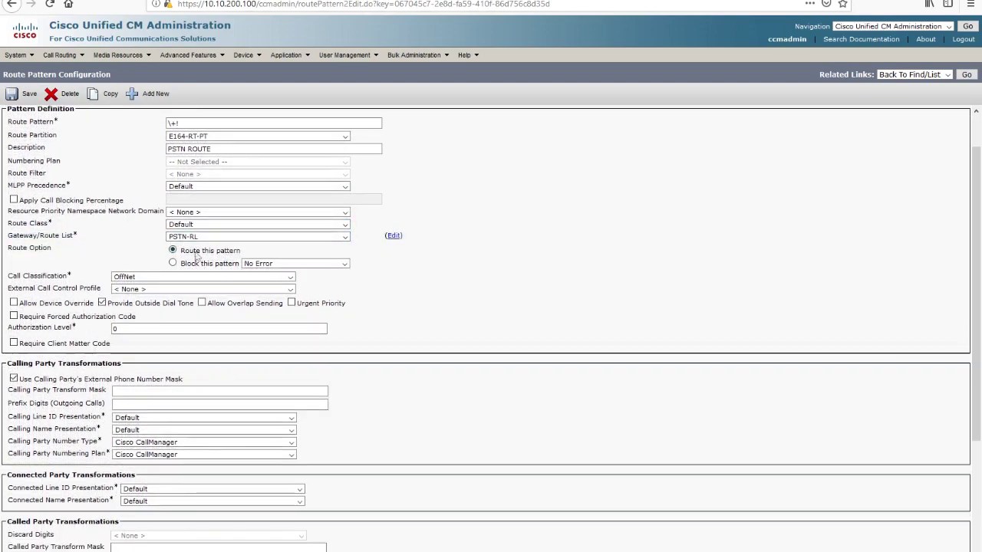
# - List the route lists, open PSTN-RL and check its selected route group
pyautogui.moveTo(73, 58)
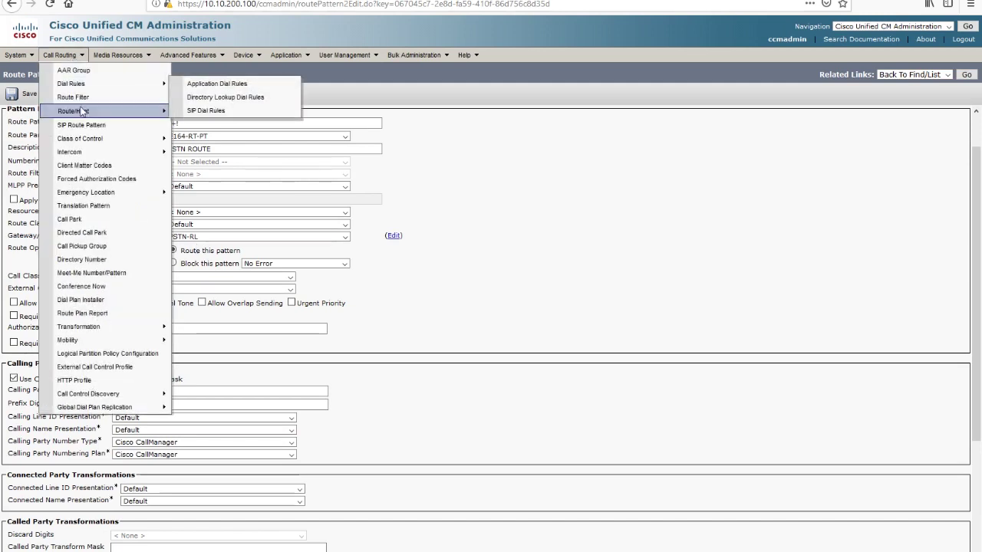
pyautogui.moveTo(85, 113)
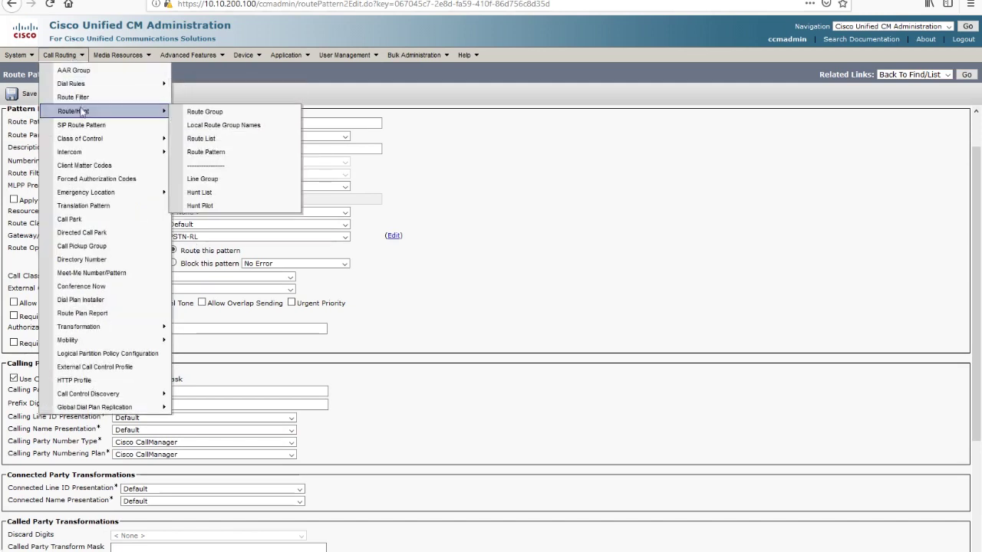
pyautogui.click(221, 140)
pyautogui.click(300, 140)
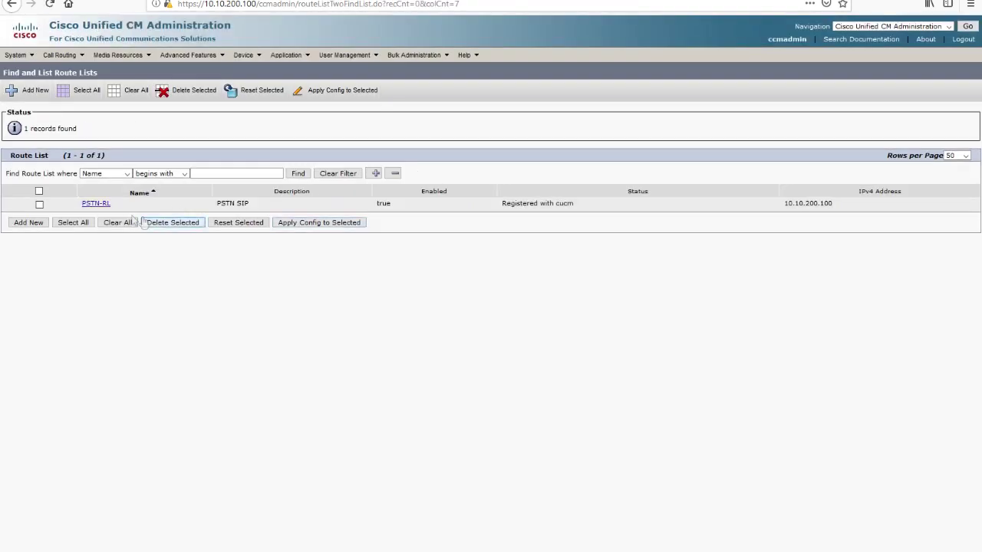
pyautogui.click(97, 205)
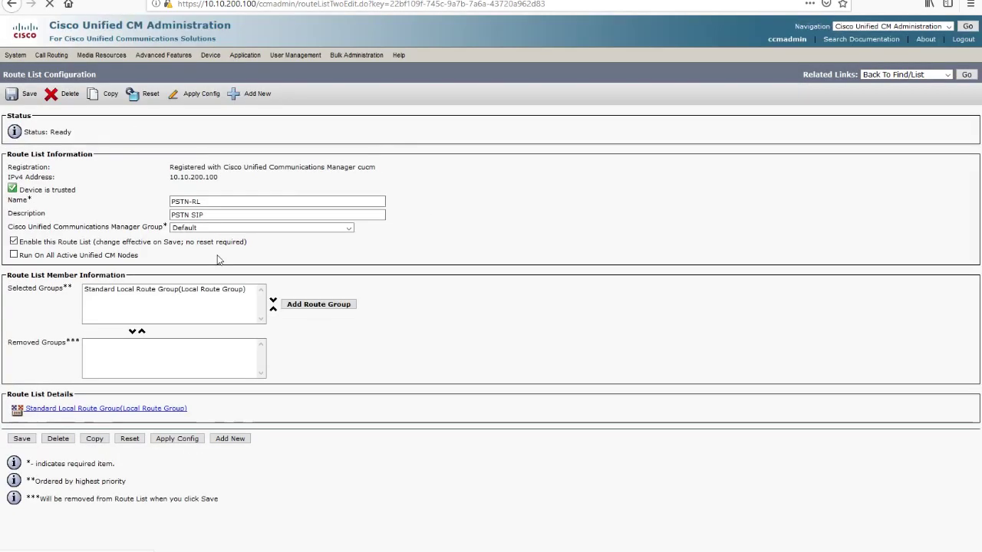
pyautogui.click(115, 289)
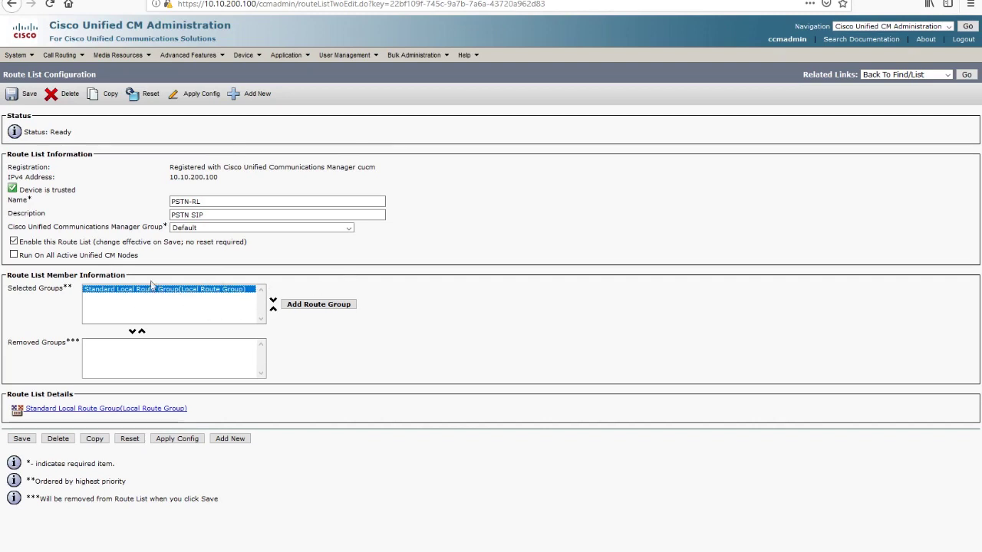
# - List all device pools, open HQ and check its standard local route group setting
pyautogui.moveTo(15, 58)
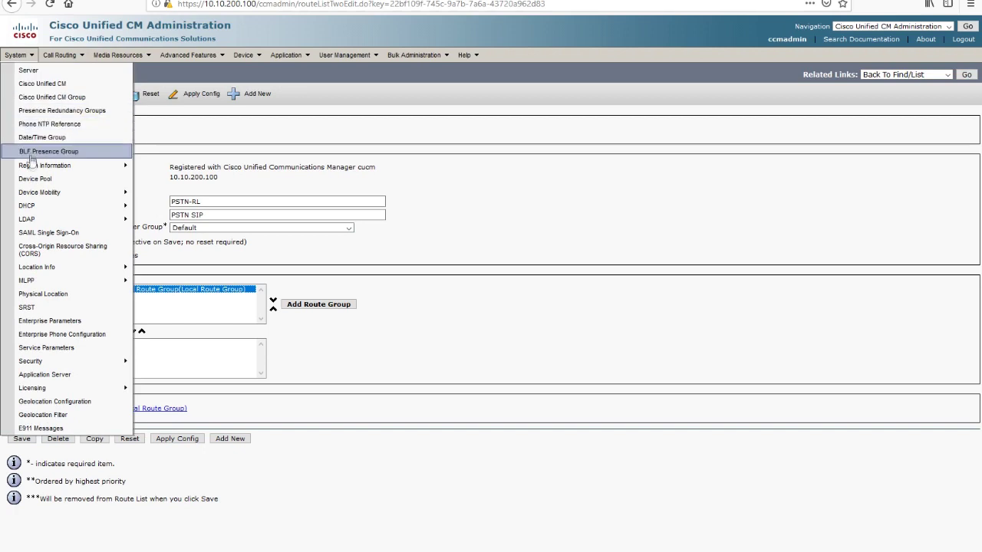
pyautogui.click(34, 179)
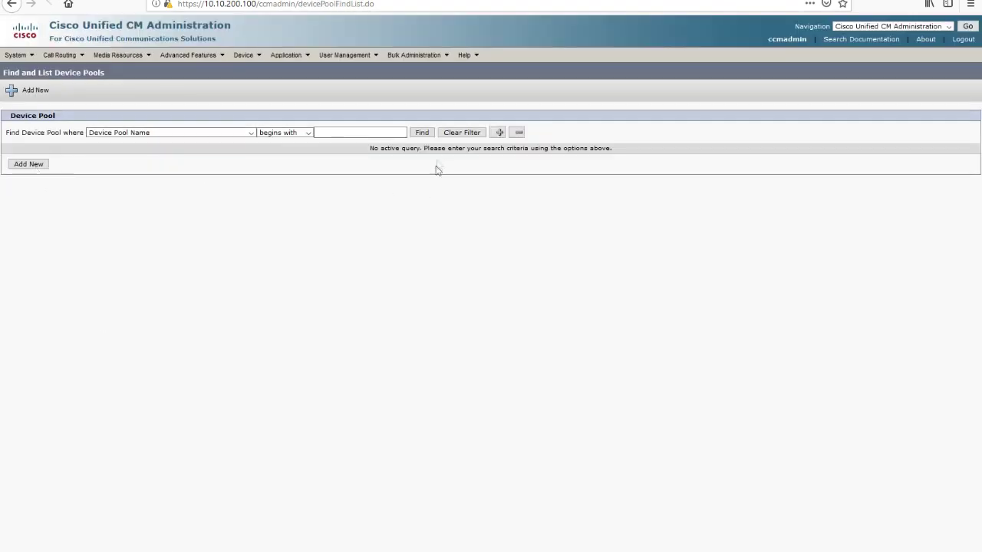
pyautogui.click(422, 133)
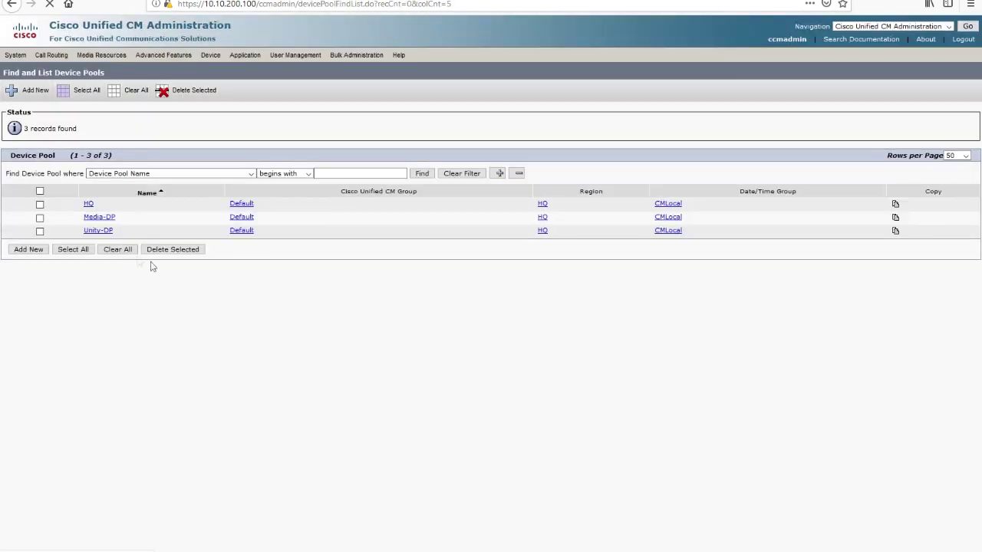
pyautogui.click(88, 204)
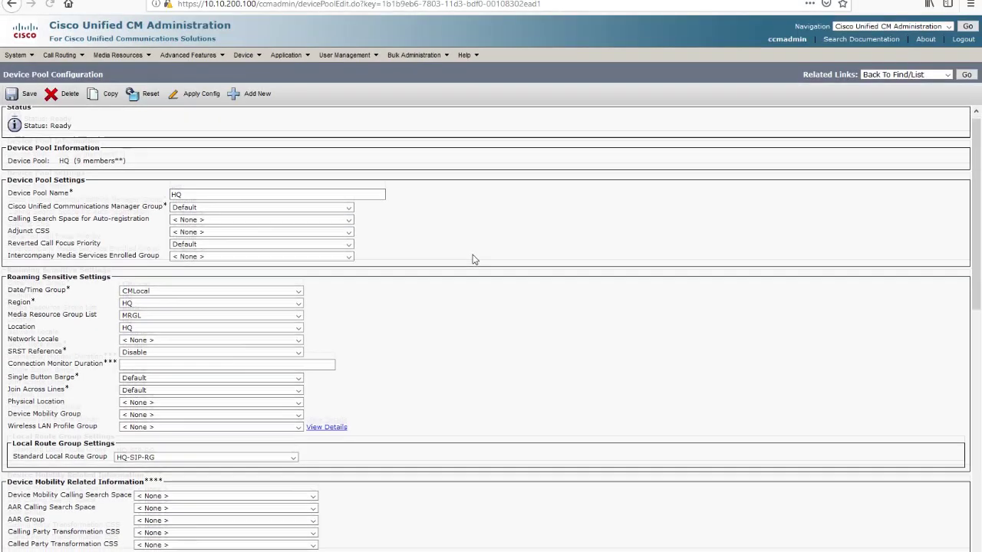
pyautogui.scroll(-3, 471, 258)
pyautogui.moveTo(19, 326); pyautogui.dragTo(126, 335)
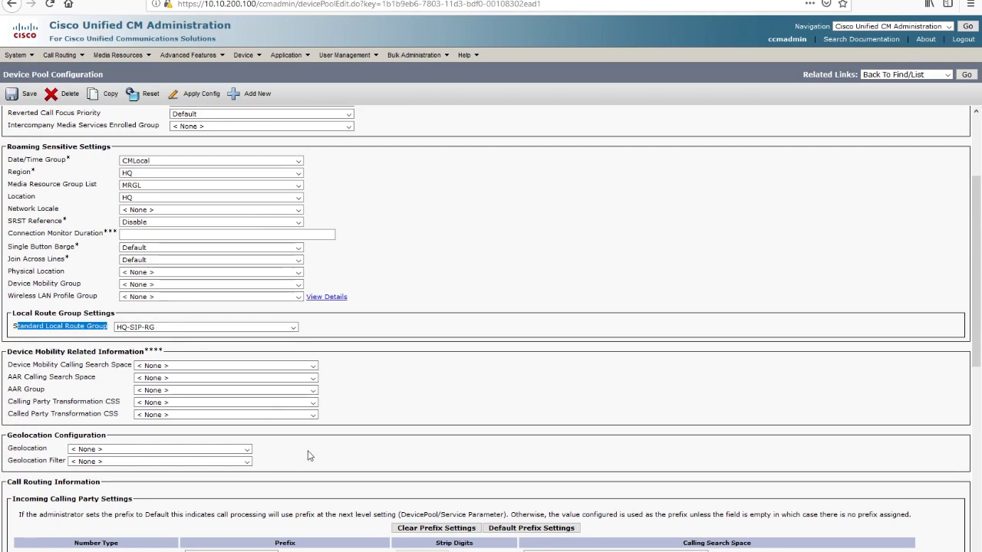
pyautogui.click(407, 259)
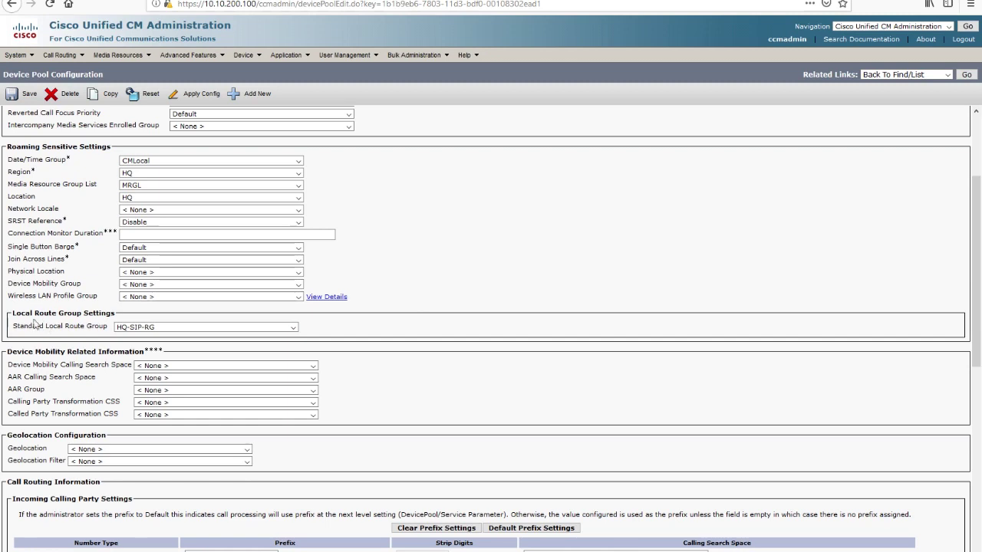
# - List the route groups, open HQ-SIP-RG and check its name and available and selected devices
pyautogui.moveTo(45, 336); pyautogui.dragTo(95, 330)
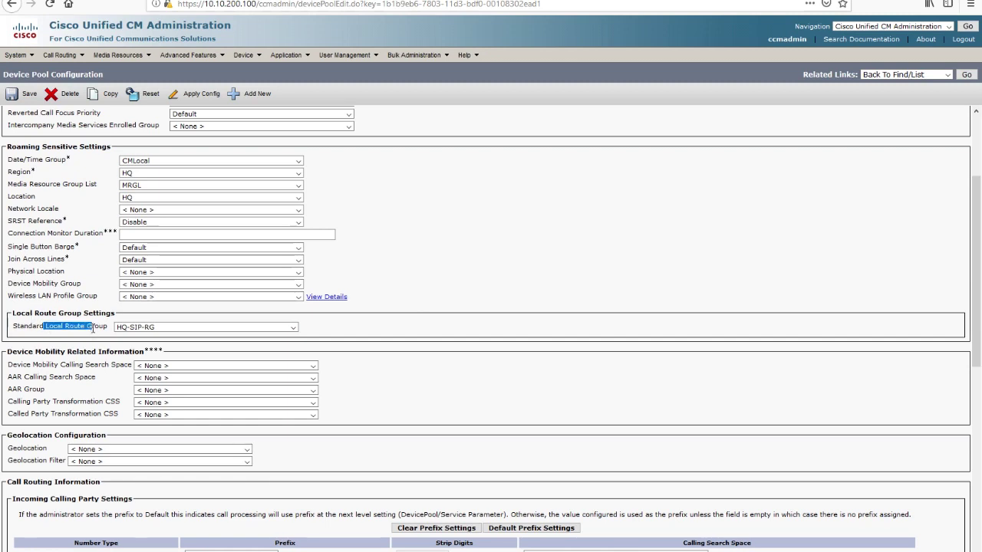
pyautogui.click(67, 58)
pyautogui.moveTo(73, 111)
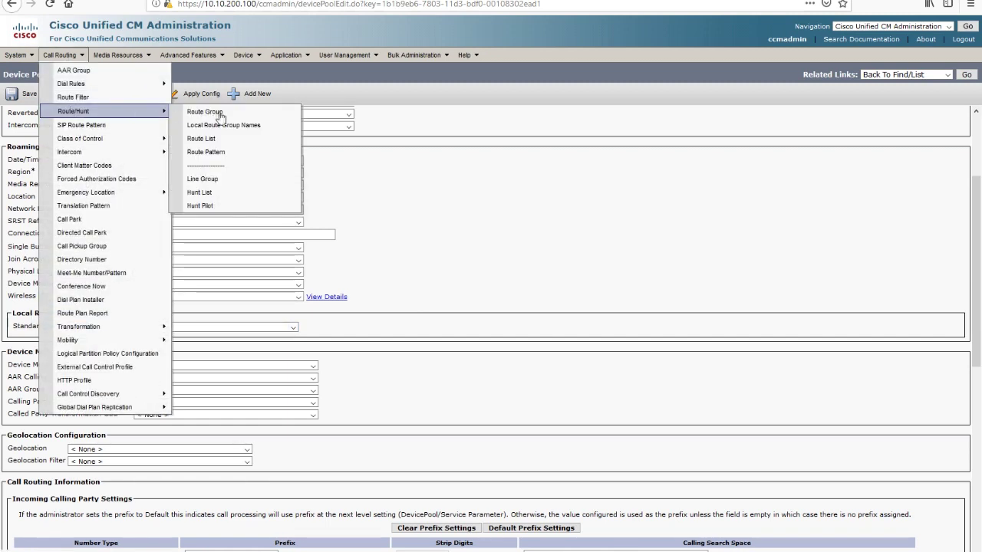
pyautogui.click(205, 112)
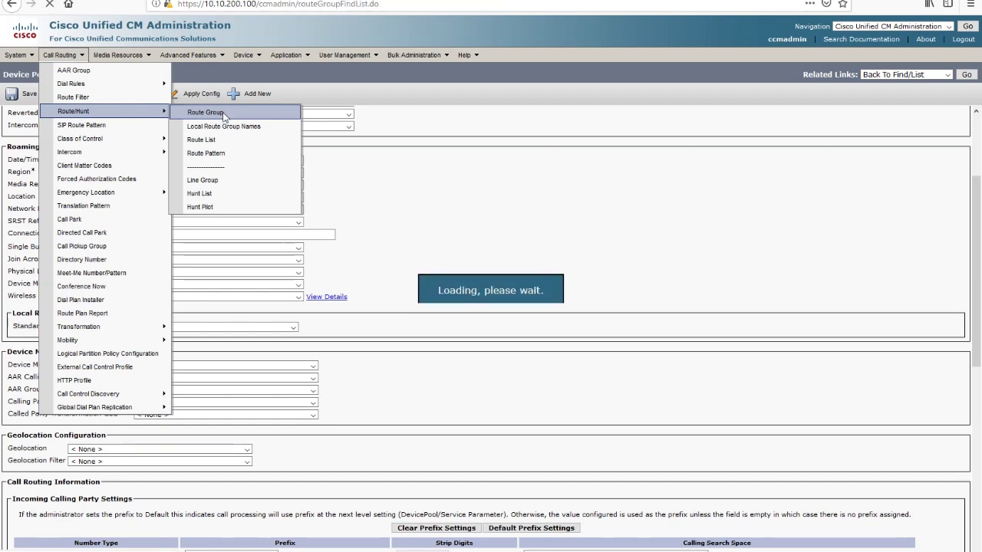
pyautogui.click(316, 137)
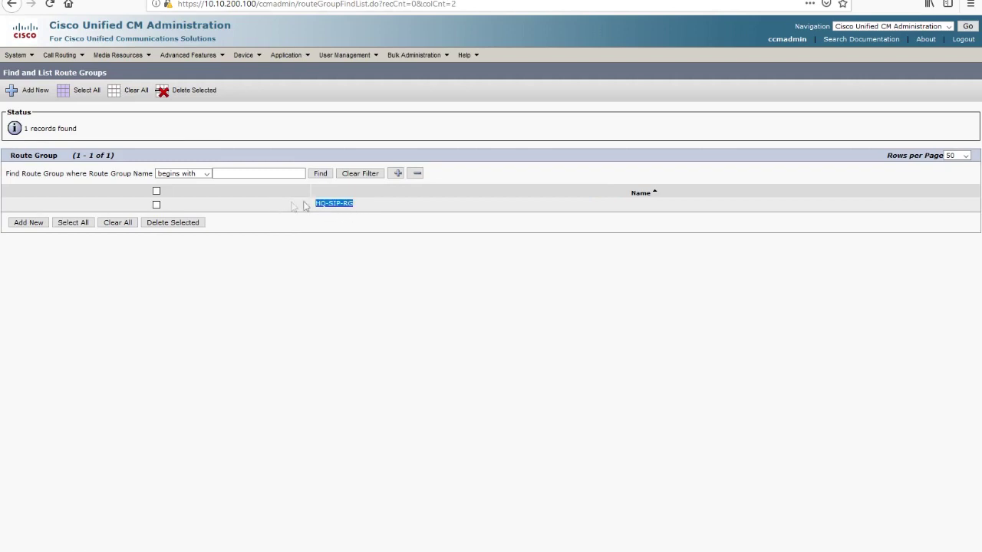
pyautogui.click(333, 204)
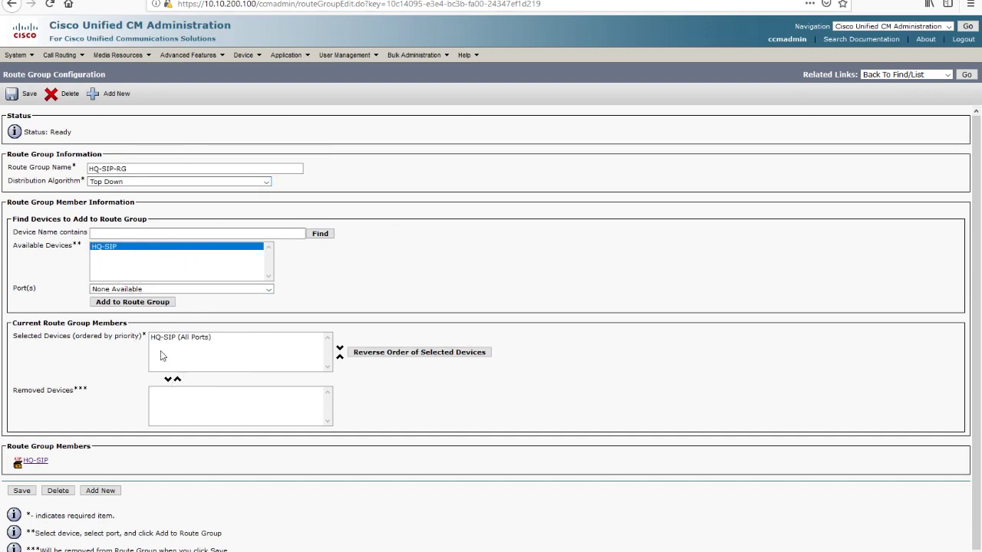
pyautogui.click(174, 169)
pyautogui.hotkey('shift', 'End')
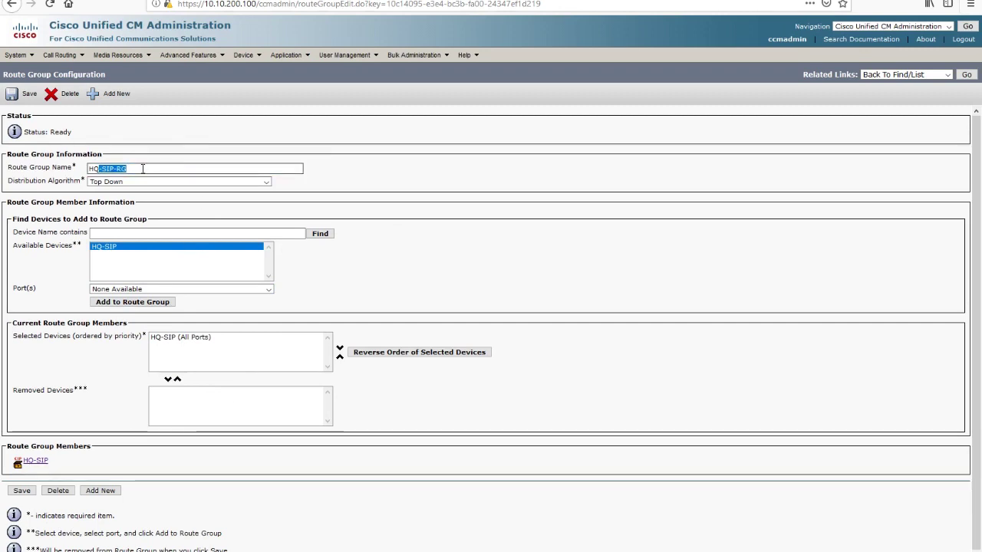
pyautogui.moveTo(17, 58)
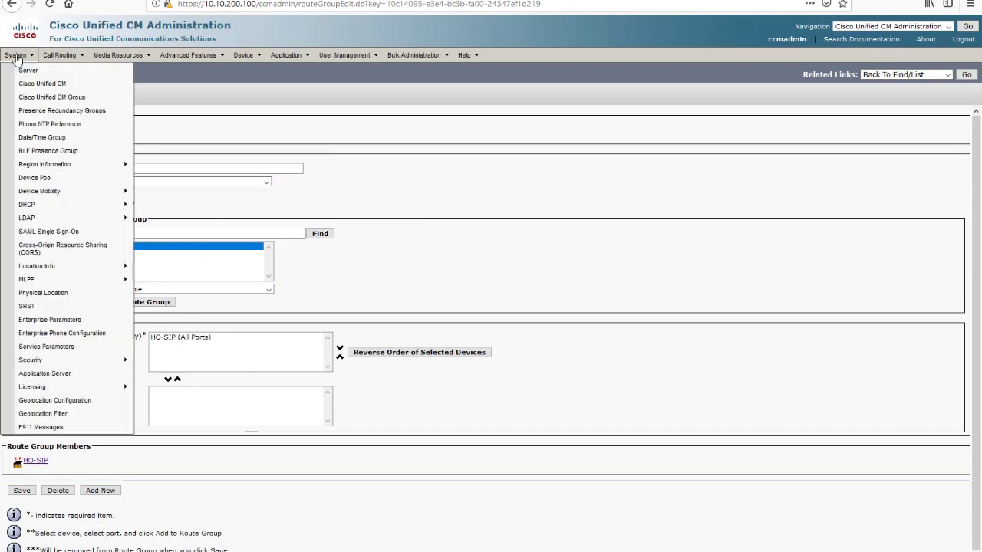
pyautogui.click(141, 192)
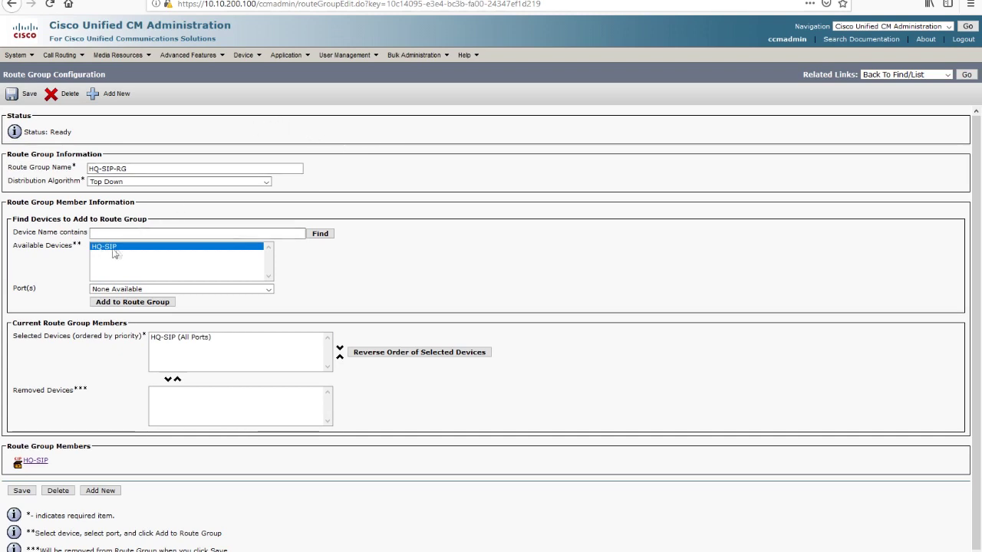
# - List all trunks and open the HQ-SIP trunk's configuration
pyautogui.moveTo(249, 62)
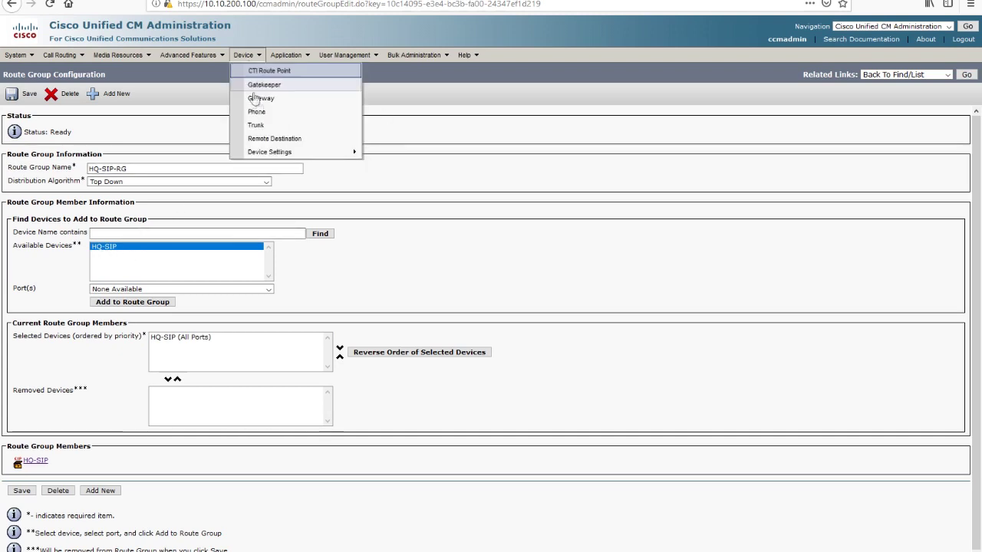
pyautogui.click(285, 126)
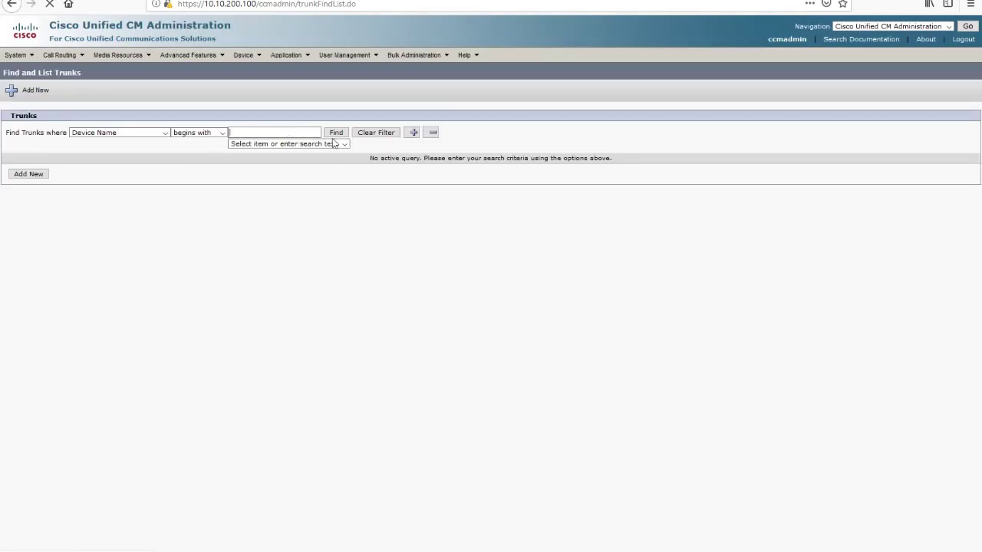
pyautogui.click(337, 134)
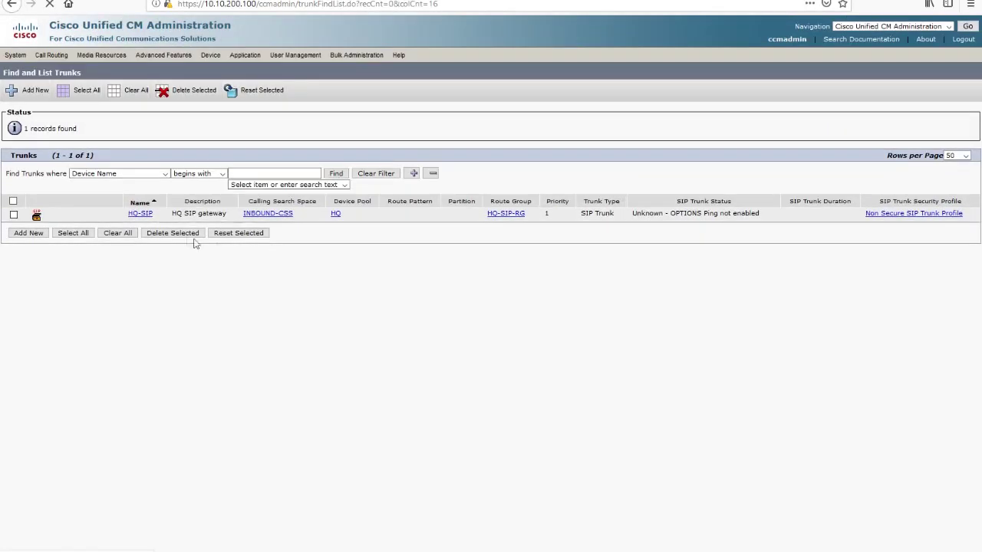
pyautogui.click(141, 213)
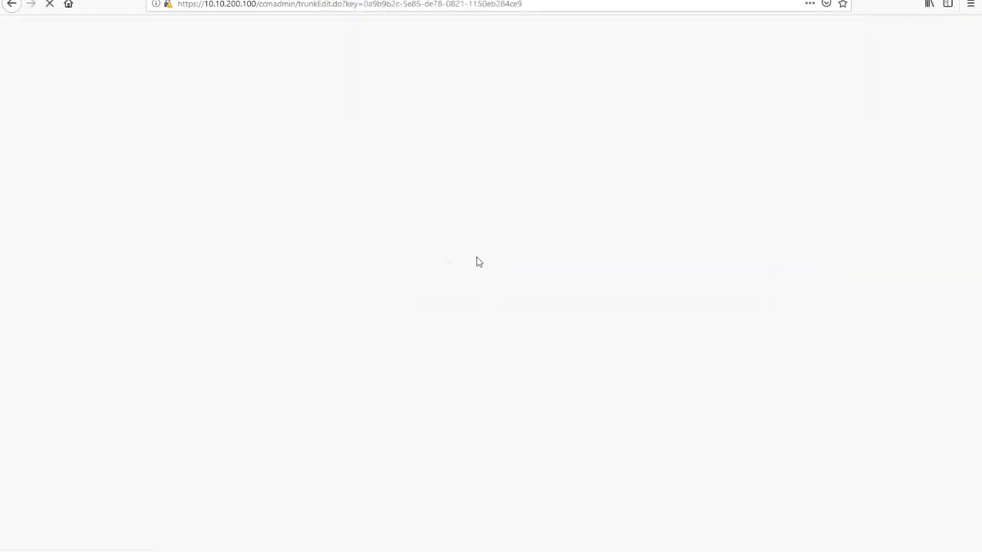
# - Check the HQ-SIP trunk's inbound call settings, including the incoming calling party and called party prefixes
pyautogui.scroll(-2, 327, 175)
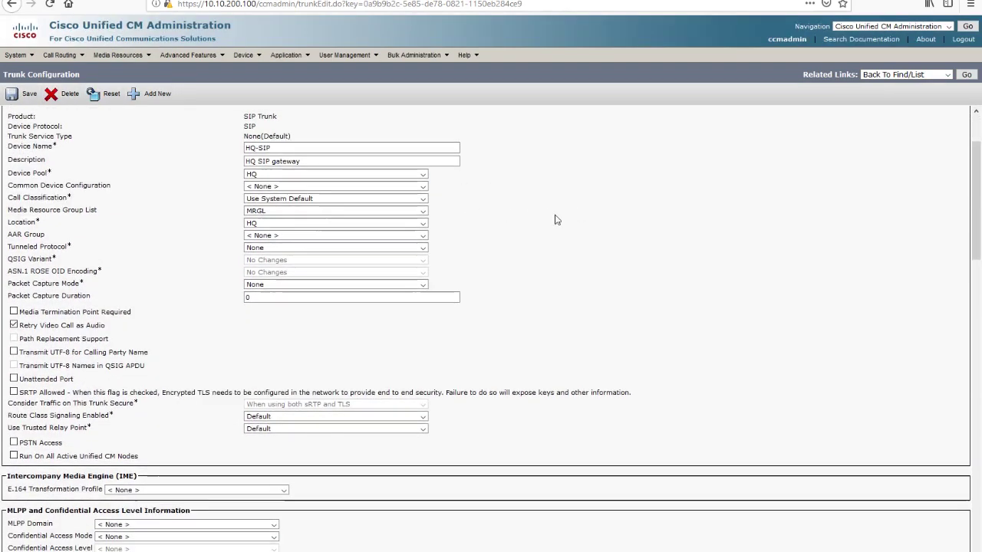
pyautogui.scroll(-3, 557, 220)
pyautogui.scroll(-1, 557, 220)
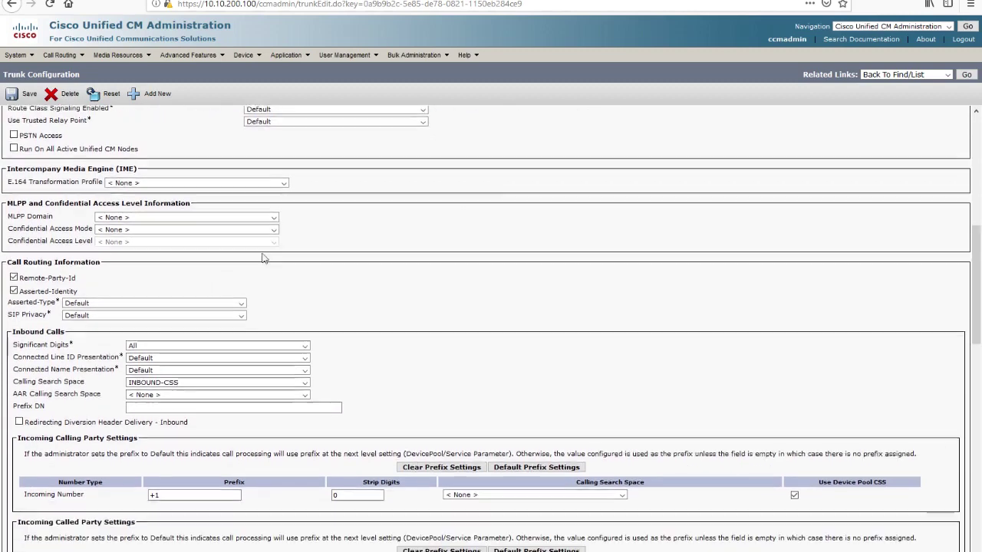
pyautogui.moveTo(14, 321); pyautogui.dragTo(90, 333)
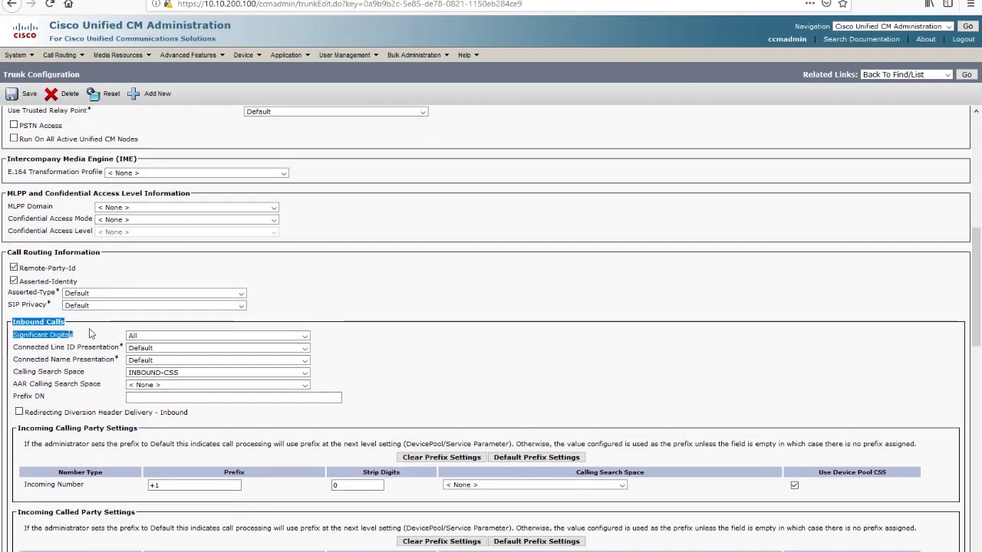
pyautogui.scroll(-2, 513, 256)
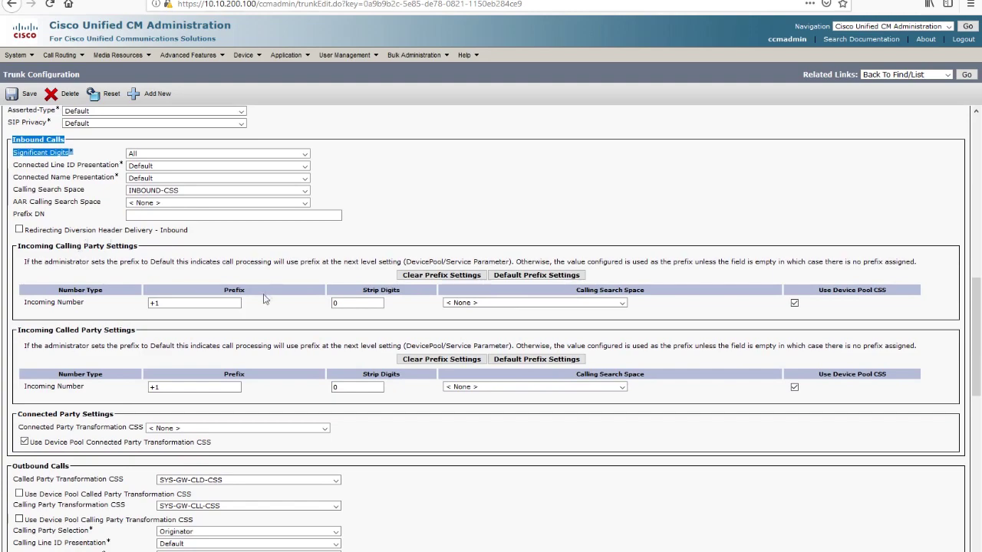
pyautogui.click(147, 304)
pyautogui.click(152, 388)
# - Check the HQ-SIP trunk's called and calling party transformation CSS for outbound calls, plus its SIP destination information
pyautogui.scroll(-5, 191, 372)
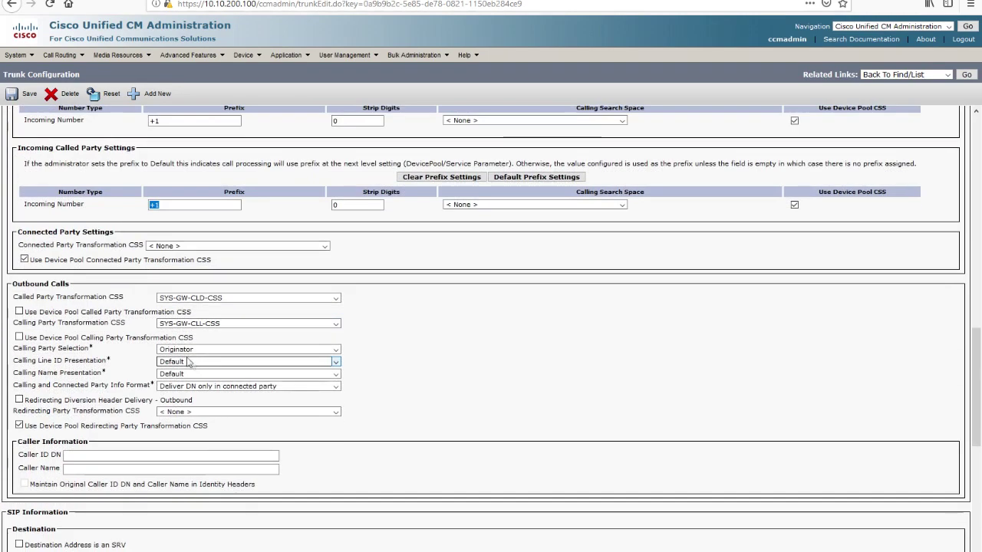
pyautogui.moveTo(17, 284); pyautogui.dragTo(122, 343)
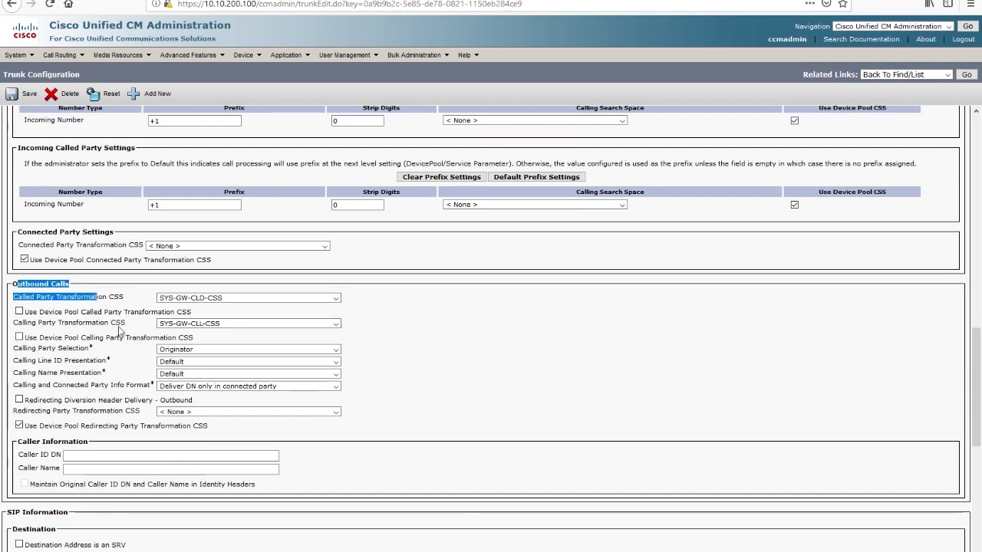
pyautogui.click(102, 299)
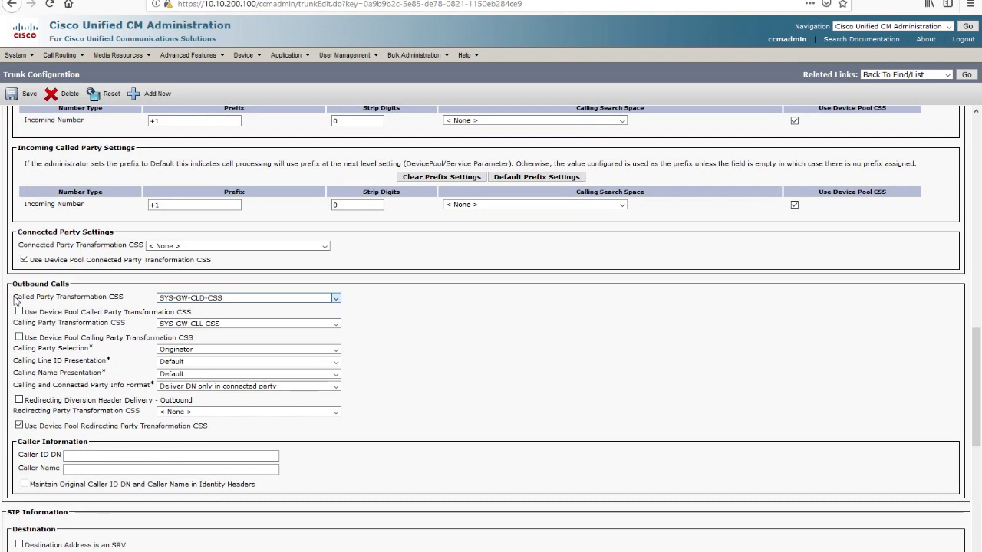
pyautogui.moveTo(48, 304); pyautogui.dragTo(84, 303)
pyautogui.click(44, 323)
pyautogui.moveTo(17, 323); pyautogui.dragTo(73, 331)
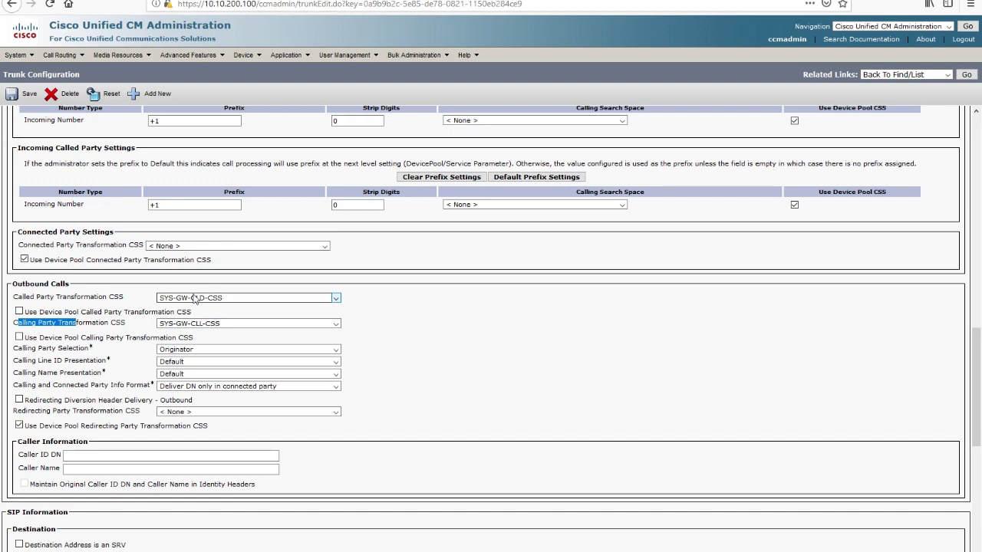
pyautogui.click(418, 309)
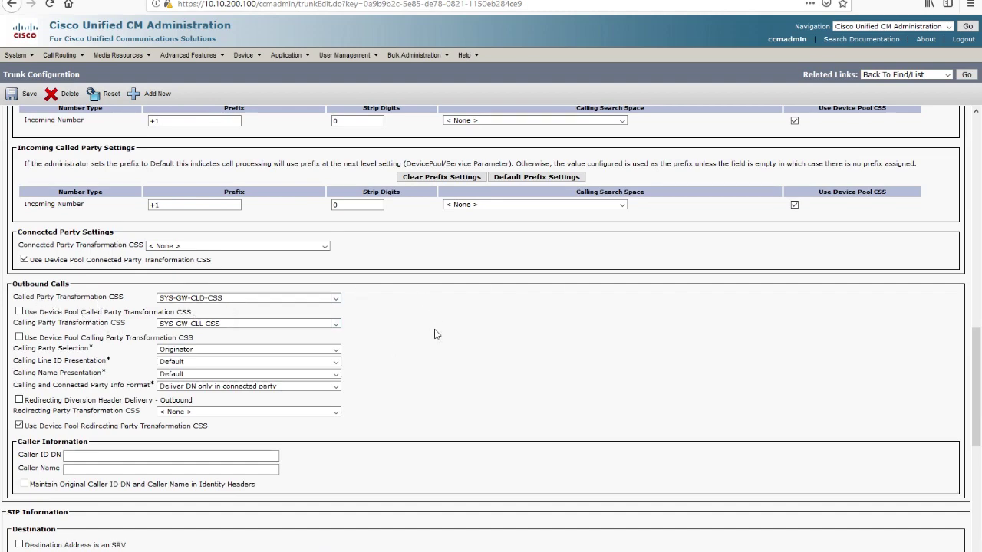
pyautogui.scroll(-5, 434, 334)
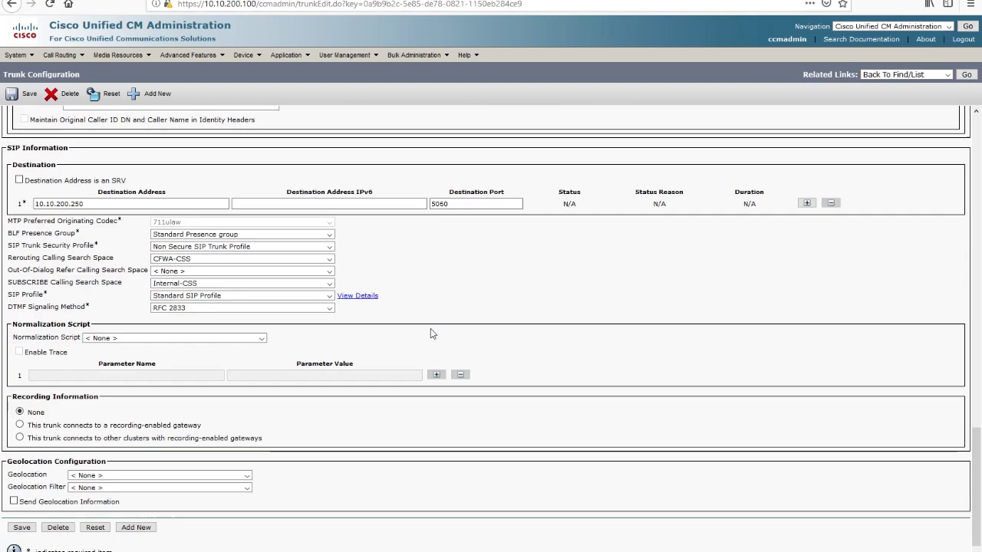
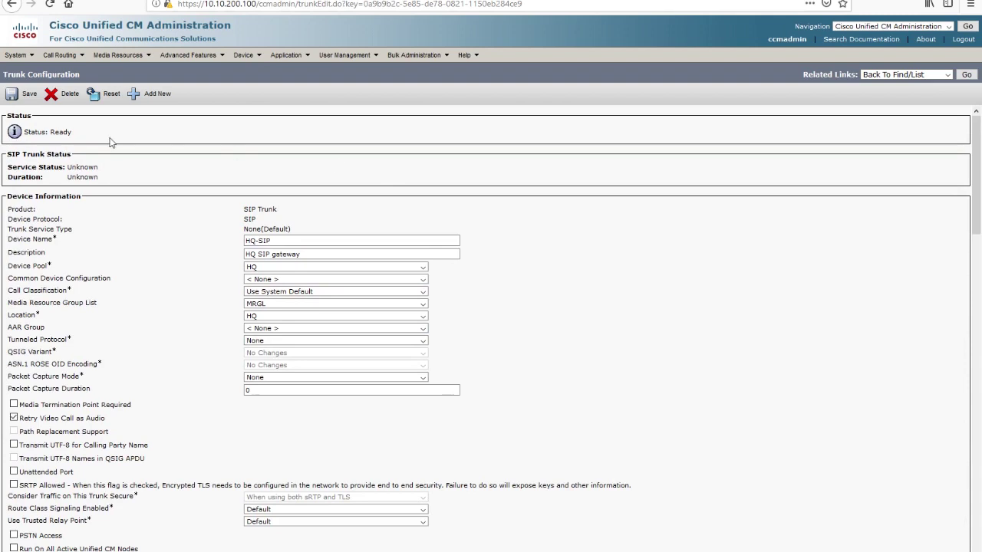
# - List the calling party transformation patterns and check the SYS_Phones_CLL-PT entry and the 3XXX pattern
pyautogui.click(63, 58)
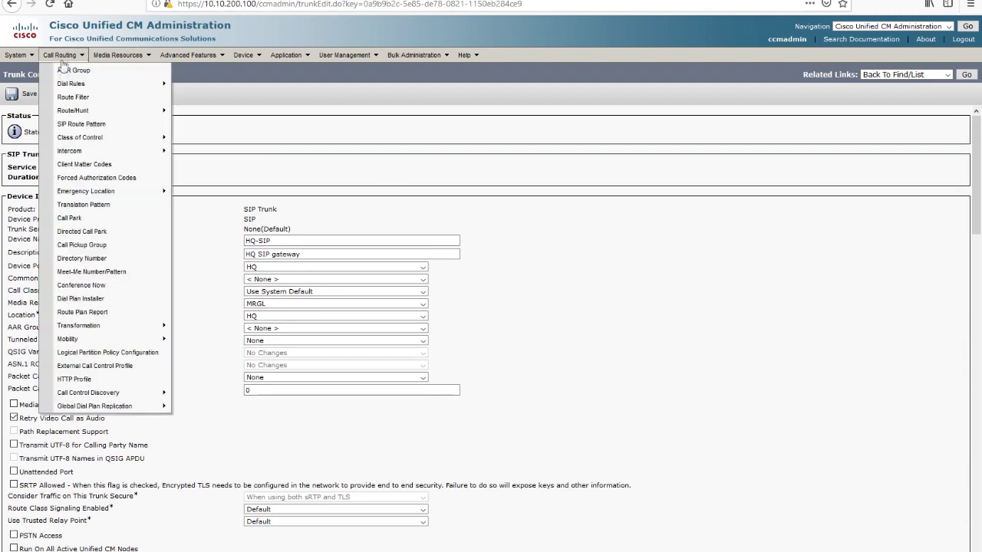
pyautogui.moveTo(95, 327)
pyautogui.moveTo(212, 329)
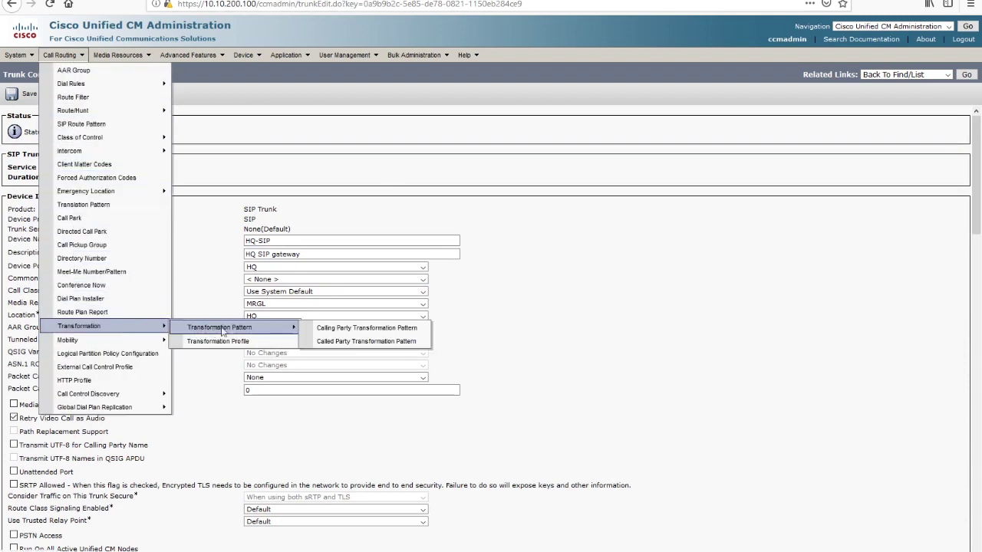
pyautogui.click(352, 330)
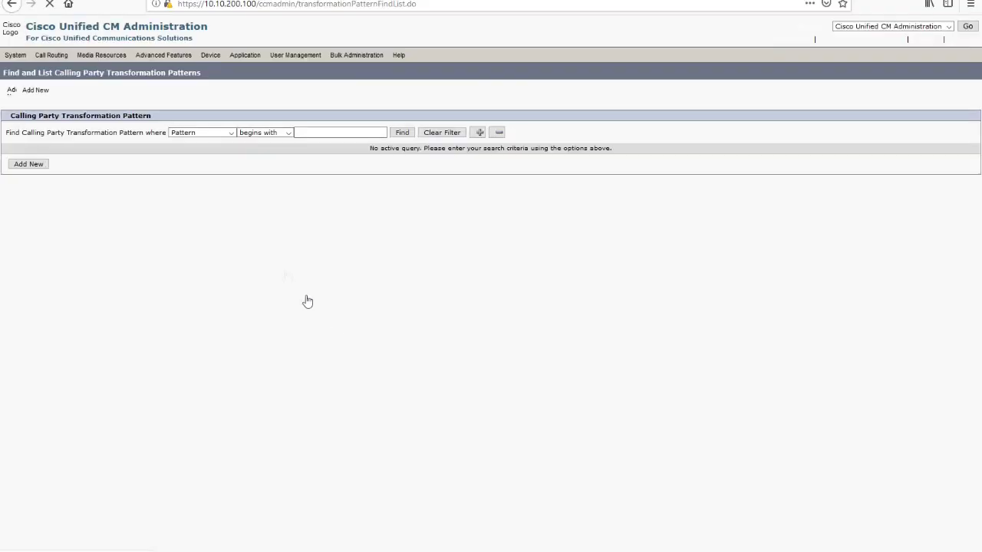
pyautogui.click(404, 132)
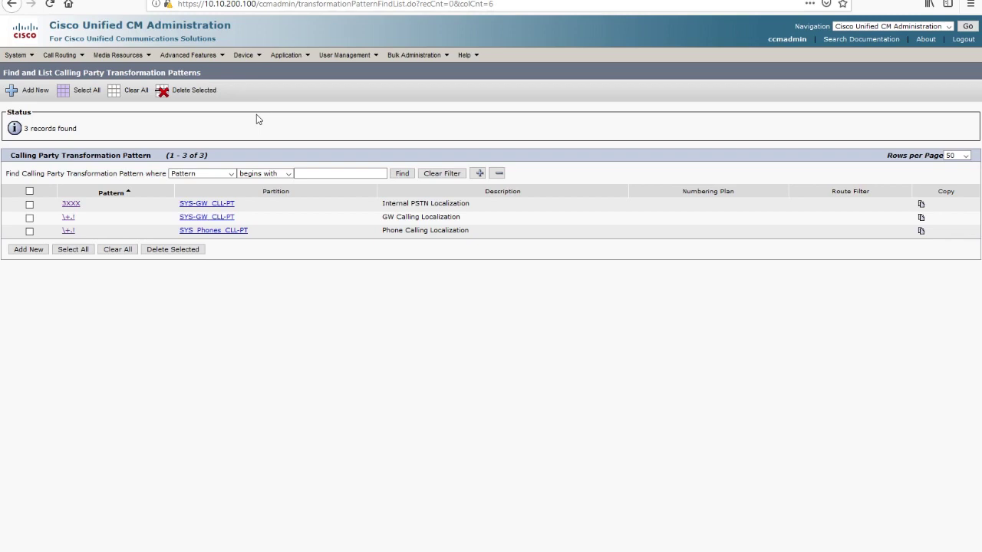
pyautogui.moveTo(59, 230); pyautogui.dragTo(281, 235)
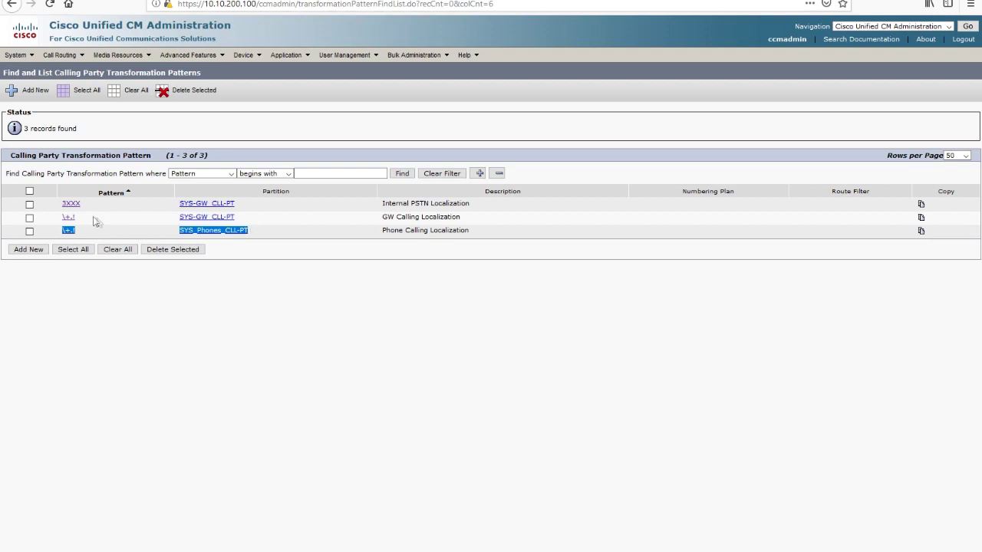
pyautogui.moveTo(61, 204); pyautogui.dragTo(79, 207)
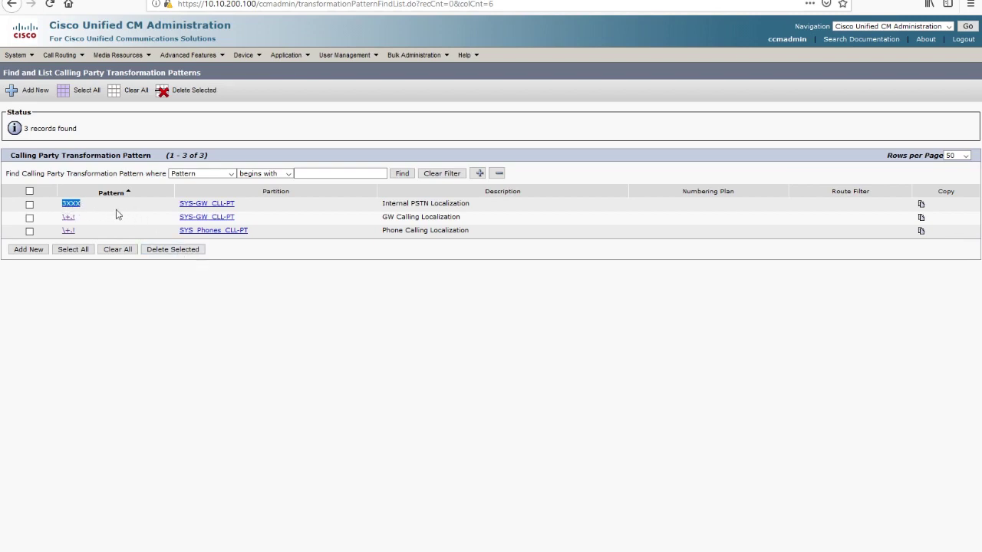
# - Check the extension on the Cisco IP phone and the transformation mask and prefix digits of the 3XXX calling party pattern
pyautogui.hotkey('alt', 'Tab')
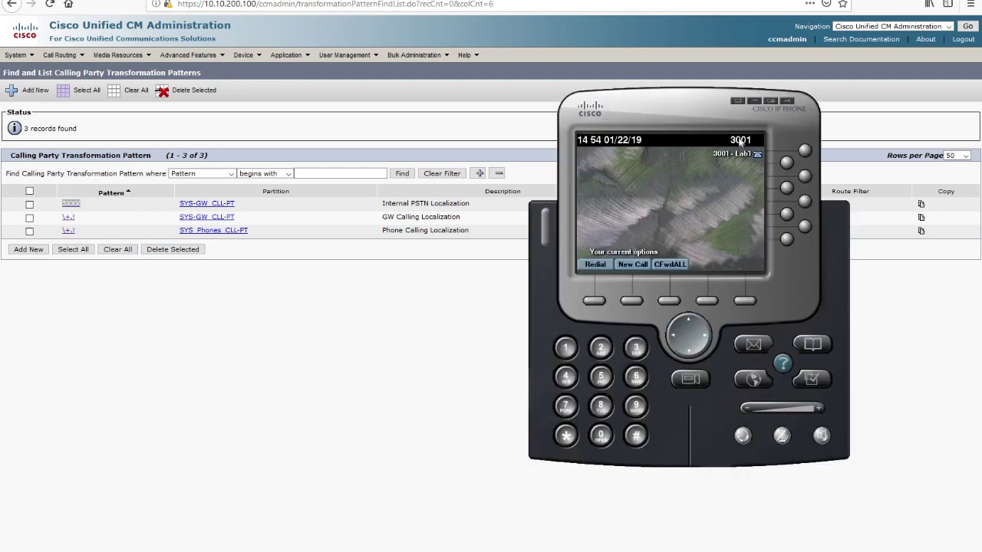
pyautogui.click(755, 102)
pyautogui.click(73, 204)
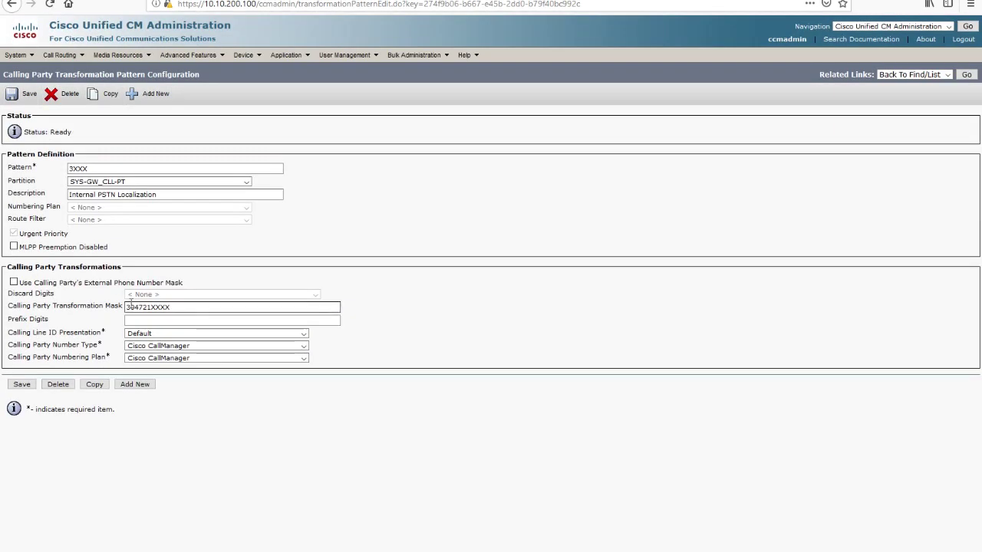
pyautogui.moveTo(127, 306); pyautogui.dragTo(151, 307)
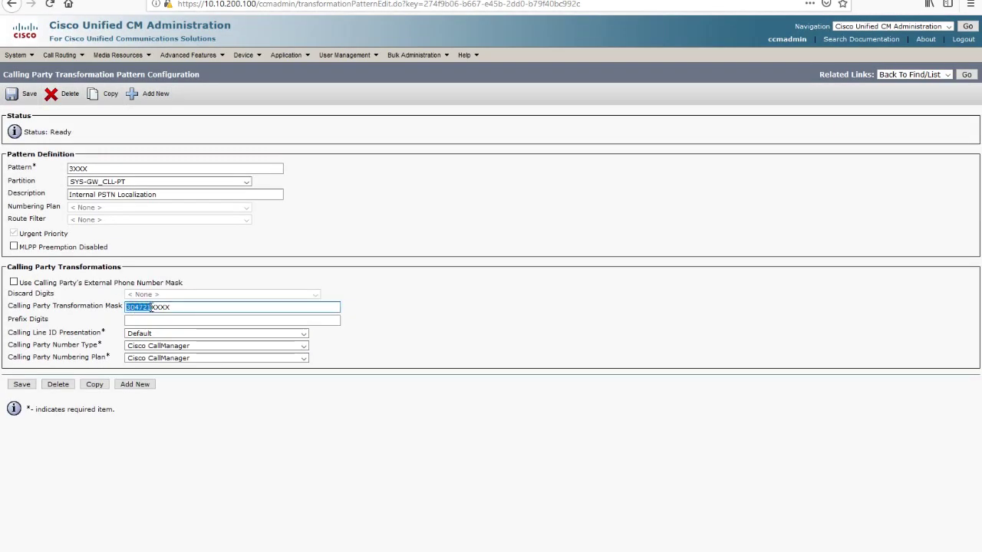
pyautogui.click(430, 247)
pyautogui.click(146, 321)
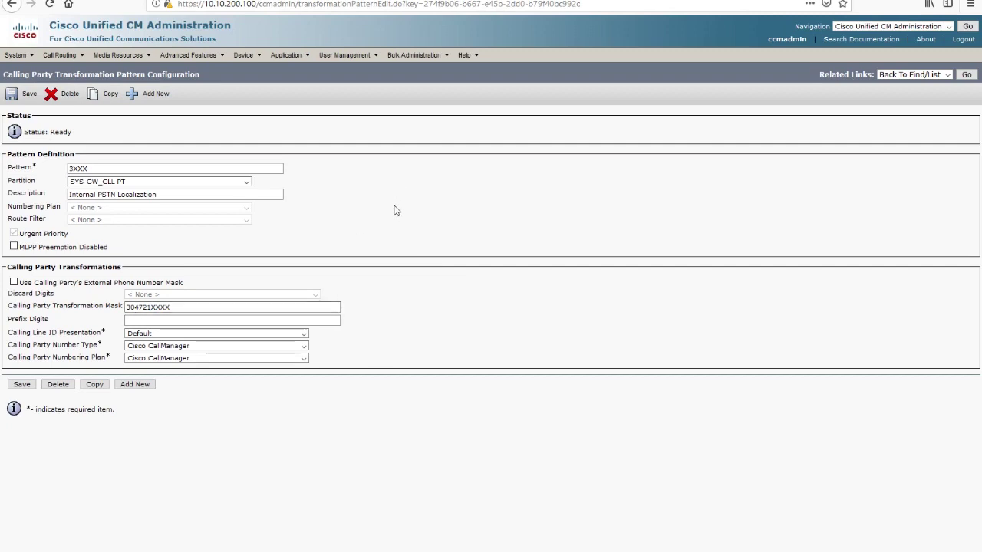
# - Return to the calling party transformation pattern list and check the \+.! GW Calling Localization entry in SYS-GW_CLL-PT
pyautogui.click(966, 75)
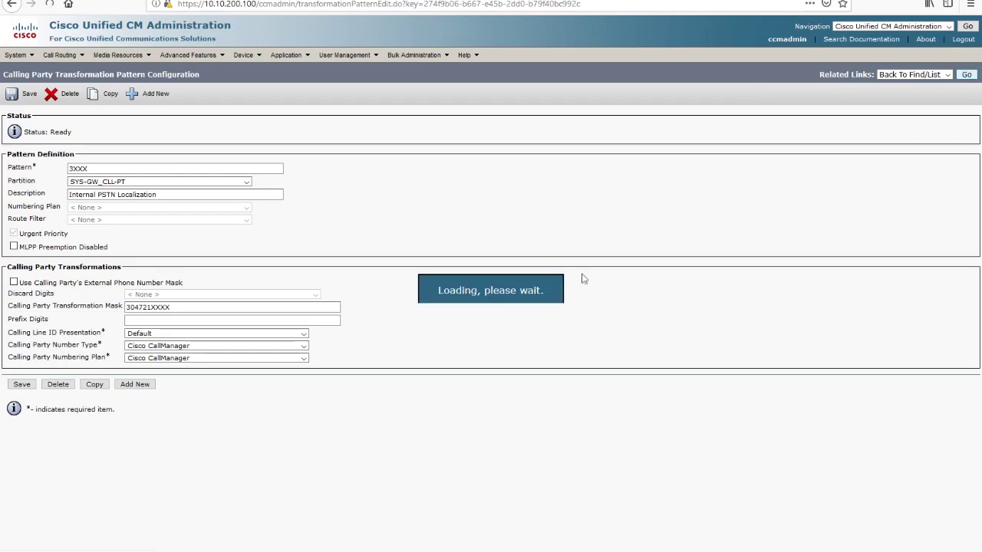
pyautogui.moveTo(58, 218); pyautogui.dragTo(470, 222)
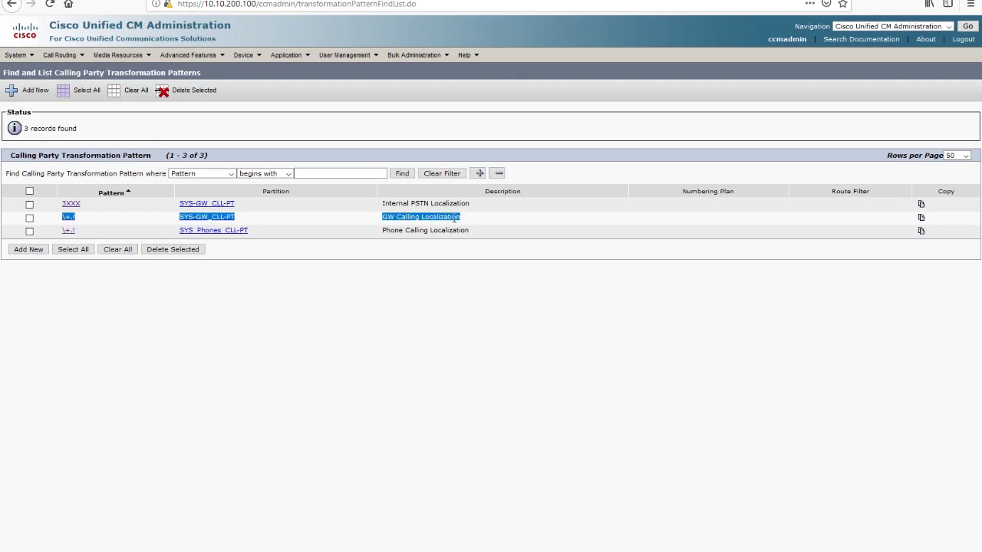
pyautogui.click(85, 221)
pyautogui.moveTo(53, 222); pyautogui.dragTo(134, 215)
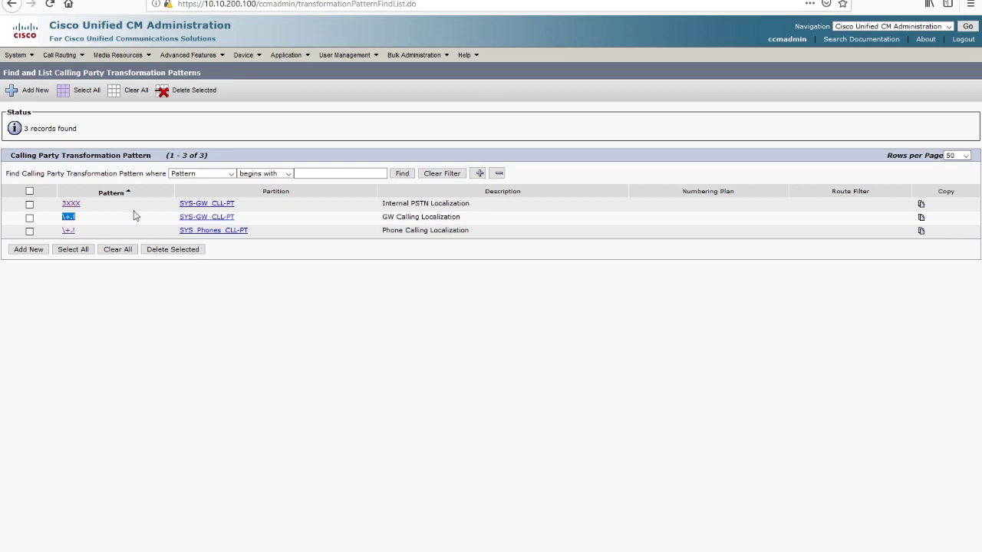
pyautogui.moveTo(97, 221); pyautogui.dragTo(68, 222)
# - List the called party transformation patterns and check the pattern, discard digits and prefix digits of the \+.! GW Called Localization entry
pyautogui.click(55, 55)
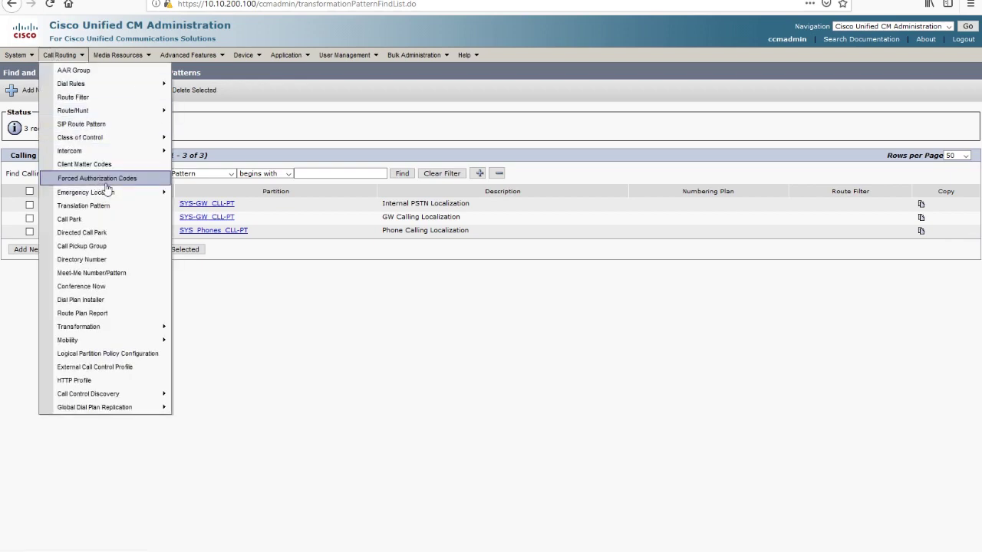
pyautogui.moveTo(119, 196)
pyautogui.moveTo(115, 326)
pyautogui.moveTo(230, 327)
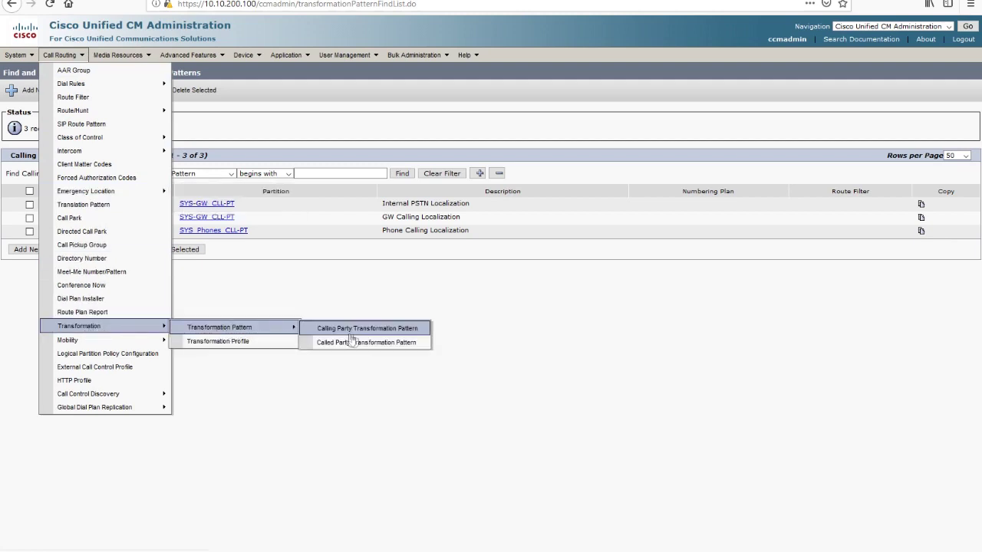
pyautogui.click(351, 344)
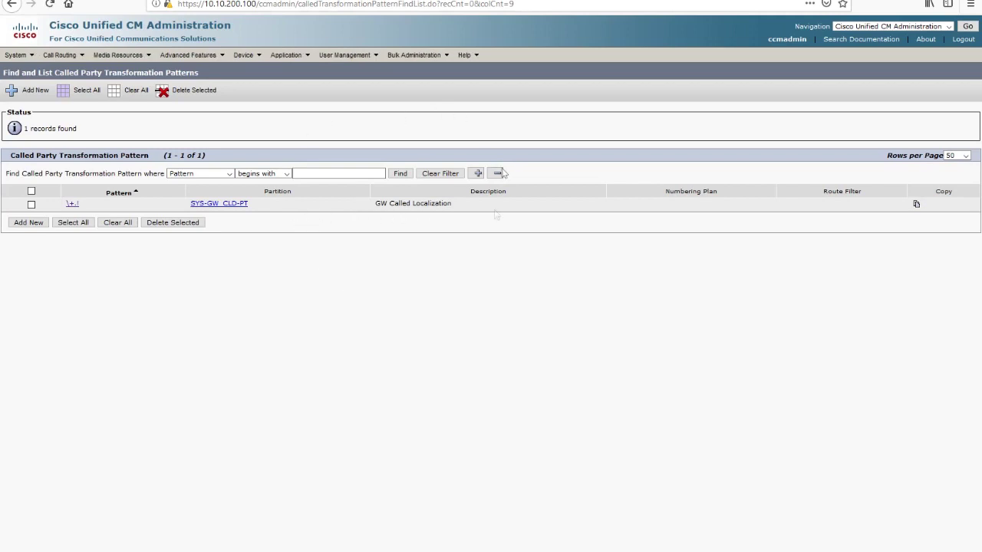
pyautogui.moveTo(52, 205); pyautogui.dragTo(111, 212)
pyautogui.click(72, 204)
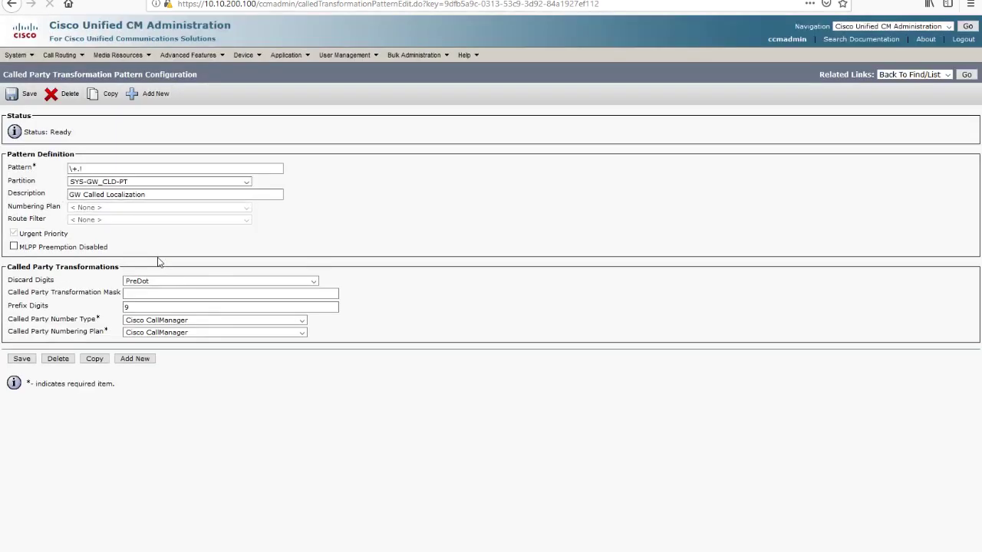
pyautogui.moveTo(80, 168); pyautogui.dragTo(66, 168)
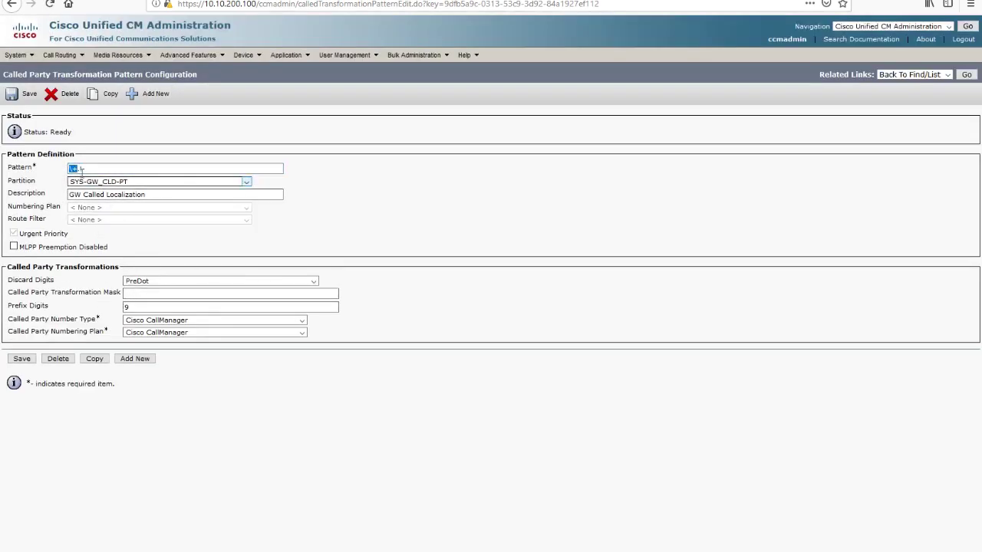
pyautogui.click(75, 168)
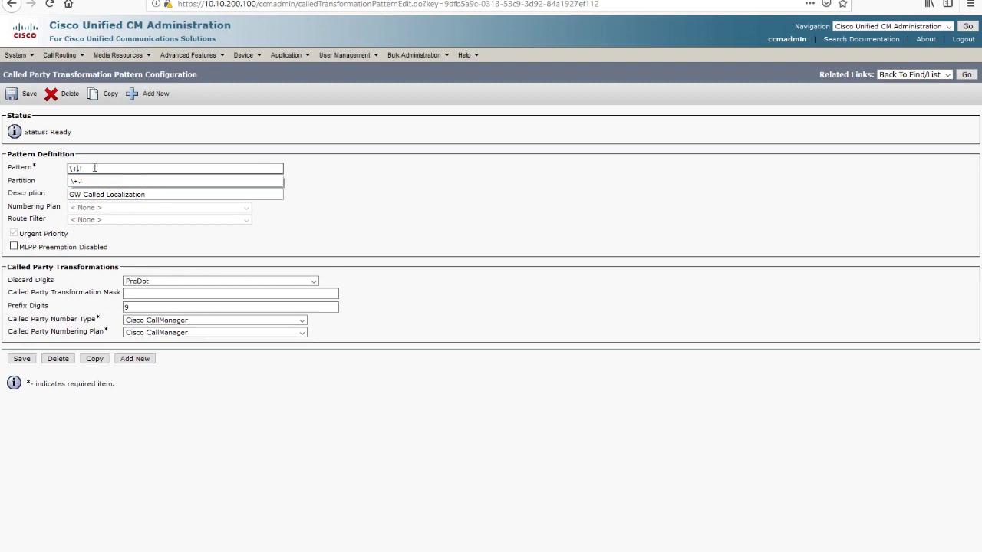
pyautogui.press('Escape')
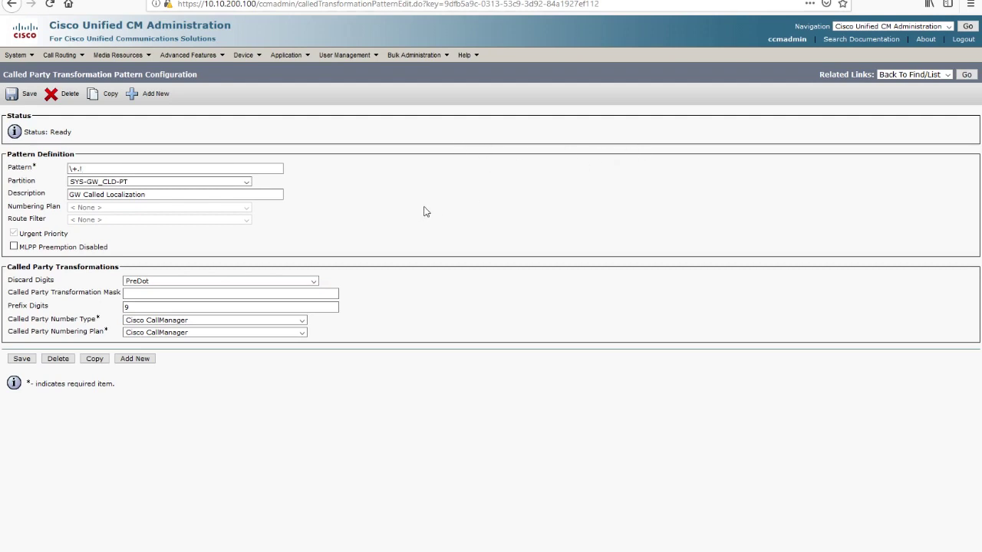
# - Check the Standard Local Route Group setting of the HQ device pool
pyautogui.click(17, 55)
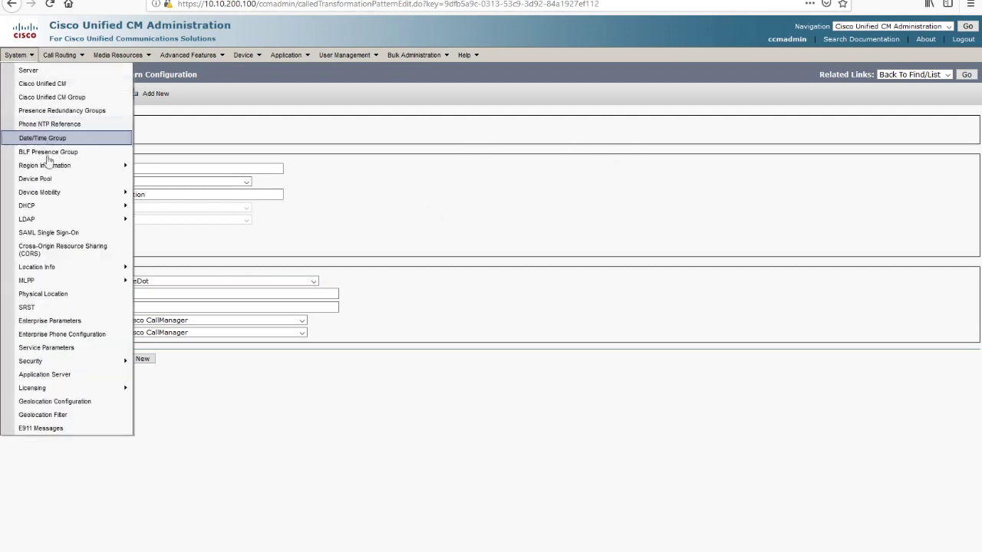
pyautogui.click(54, 179)
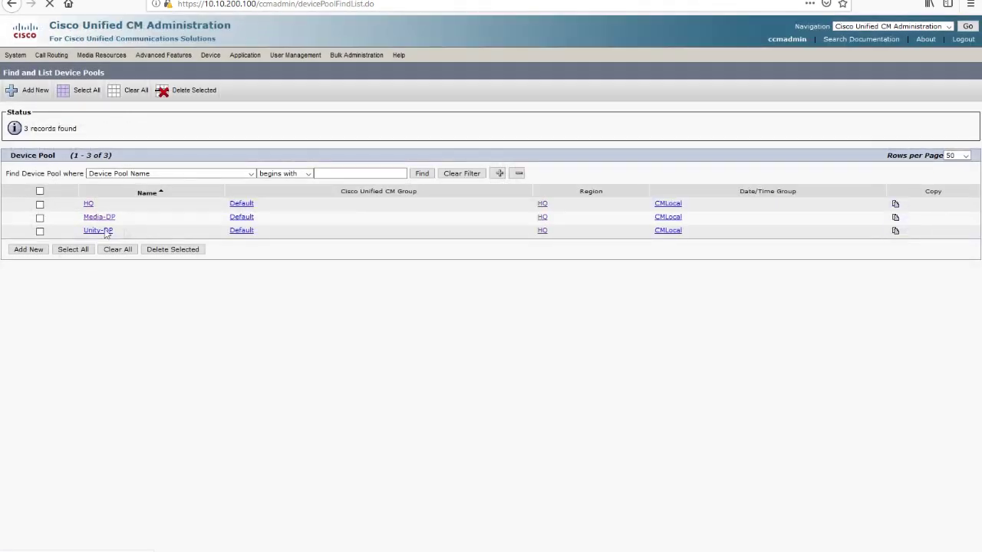
pyautogui.click(89, 203)
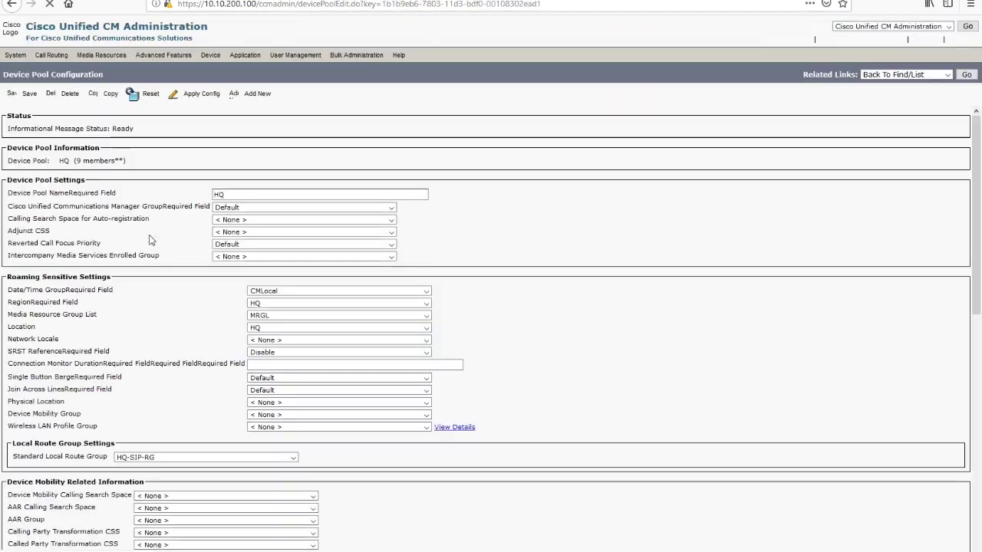
pyautogui.moveTo(11, 463); pyautogui.dragTo(103, 476)
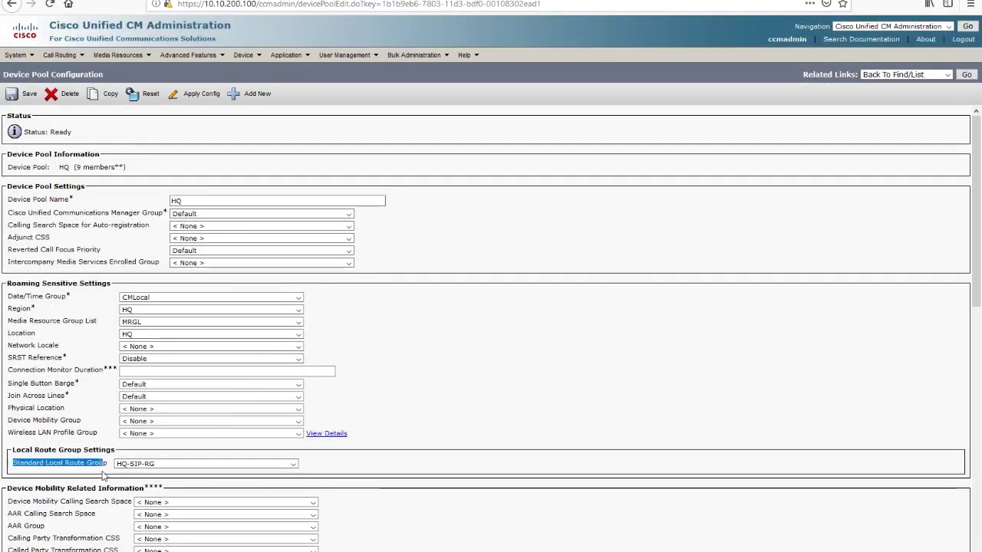
# - Check which device pool is assigned to the LabPhone soft phone
pyautogui.click(246, 56)
pyautogui.click(260, 106)
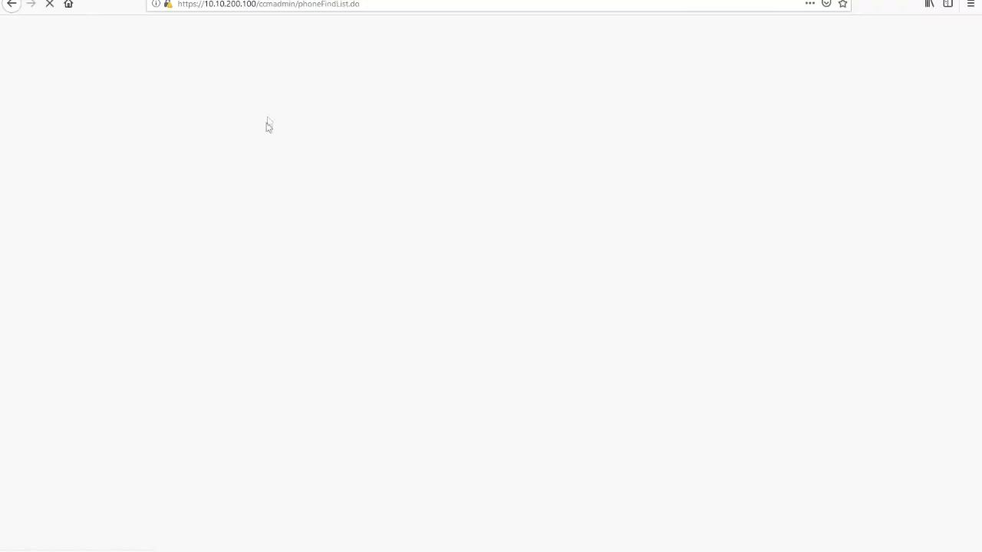
pyautogui.click(159, 213)
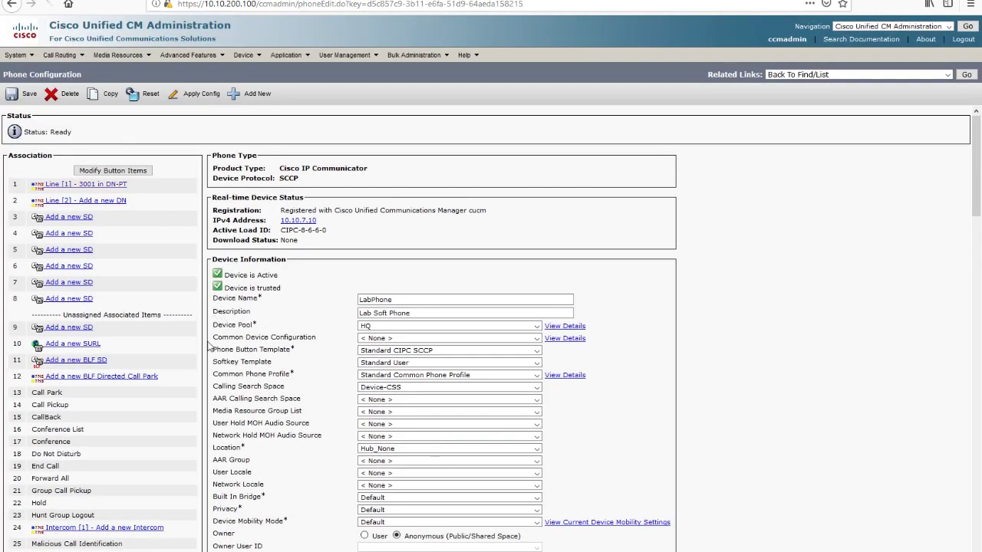
pyautogui.moveTo(212, 325); pyautogui.dragTo(269, 335)
# - Open the HQ-SIP trunk and check its outbound transformation settings and SIP destination address
pyautogui.click(261, 55)
pyautogui.click(271, 125)
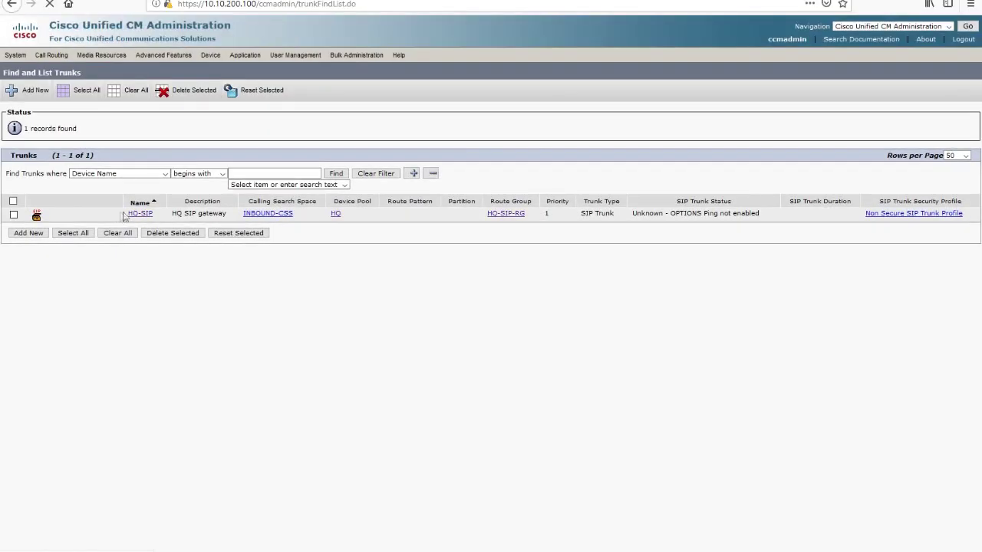
pyautogui.click(140, 214)
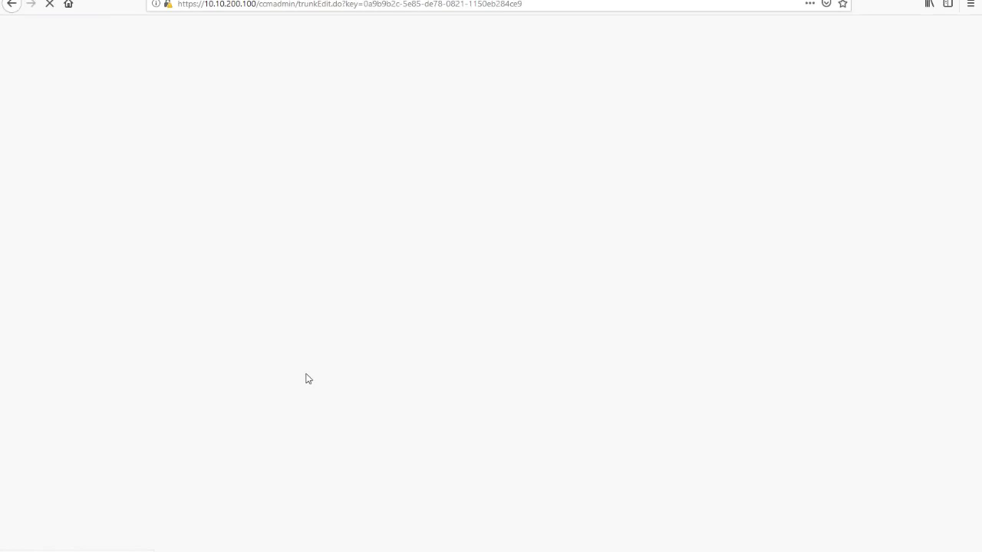
pyautogui.scroll(-15, 305, 379)
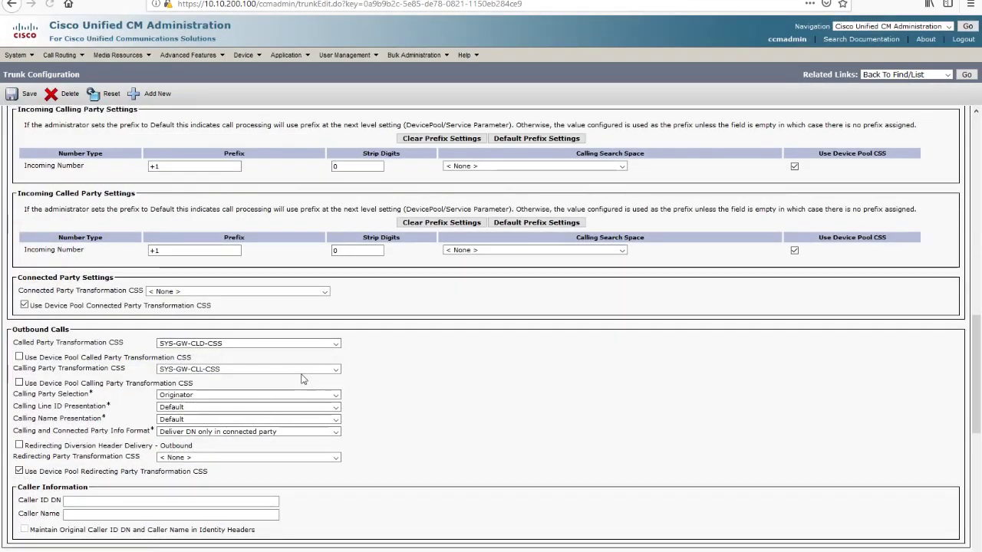
pyautogui.scroll(-5, 302, 376)
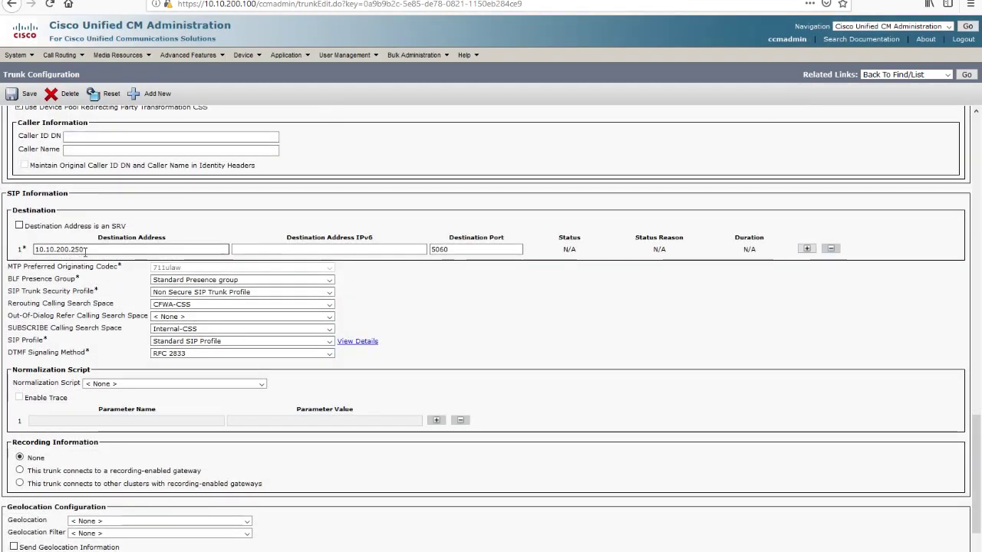
pyautogui.moveTo(85, 252); pyautogui.dragTo(33, 250)
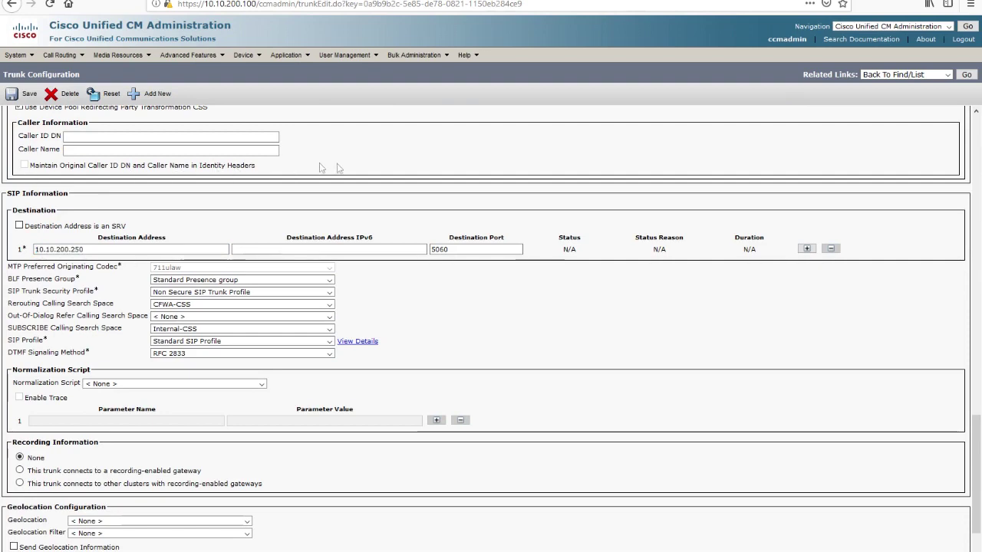
# - Show the Cisco IP phone beside the PuTTY gateway session, run debug ccsip messages there and clear the view with blank prompt lines
pyautogui.hotkey('alt', 'Tab')
pyautogui.moveTo(655, 315); pyautogui.dragTo(742, 297)
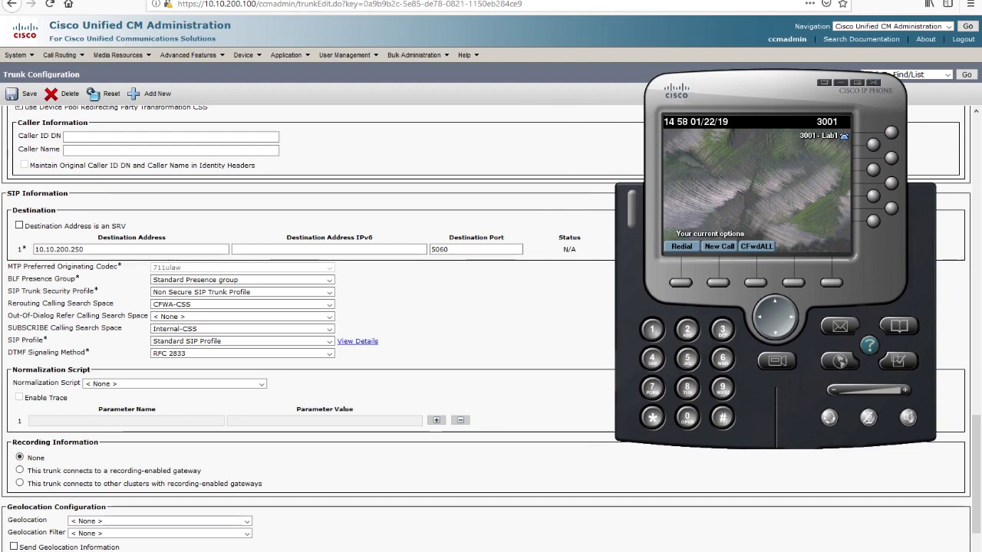
pyautogui.hotkey('alt', 'Tab')
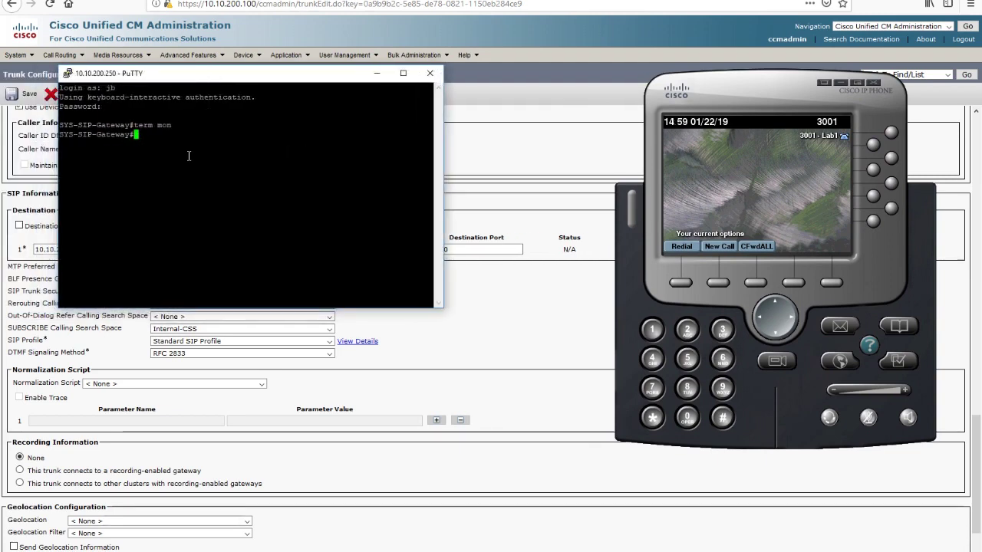
pyautogui.write('debug ccsip messages')
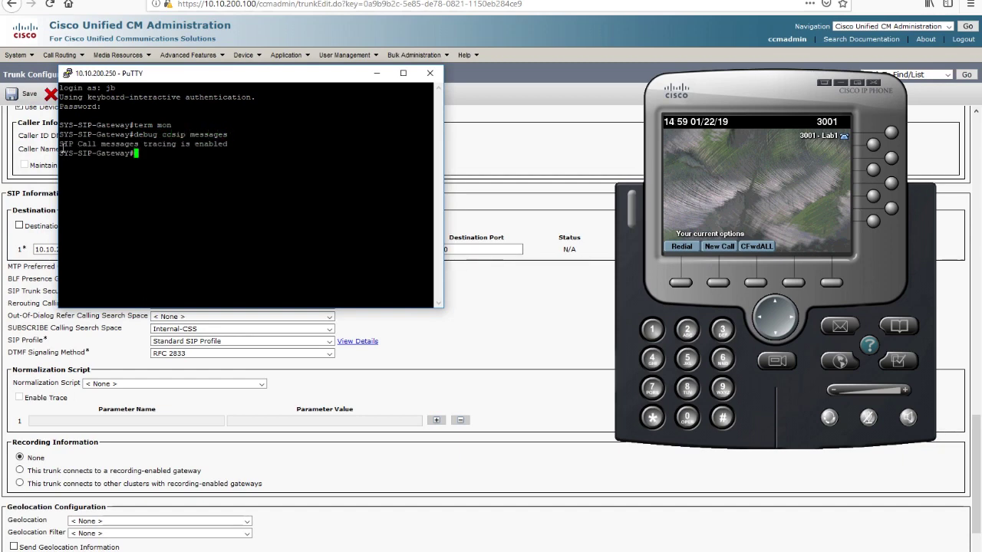
pyautogui.press('Return')
pyautogui.press('Return')
pyautogui.press('Return')
pyautogui.press('Return')
pyautogui.press('Return')
pyautogui.press('Return')
pyautogui.press('Return')
pyautogui.press('Return')
pyautogui.press('Return')
pyautogui.press('Return')
pyautogui.press('Return')
pyautogui.press('Return')
pyautogui.press('Return')
pyautogui.press('Return')
pyautogui.press('Return')
pyautogui.press('Return')
pyautogui.press('Return')
pyautogui.press('Return')
pyautogui.press('Return')
pyautogui.press('Return')
pyautogui.press('Return')
pyautogui.press('Return')
pyautogui.press('Return')
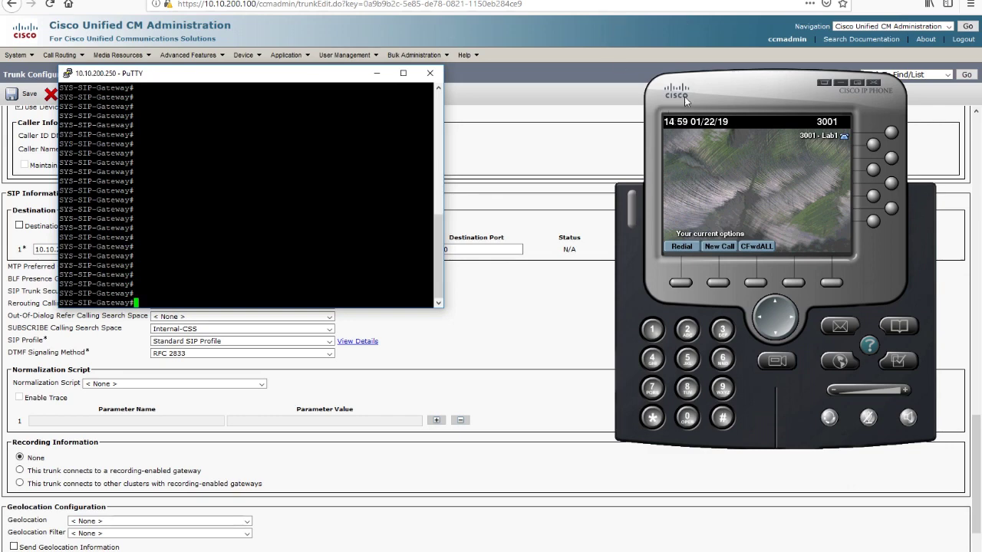
# - Place a test call from the Cisco IP phone to the external phone number with leading 9, and end it while it rings
pyautogui.click(792, 224)
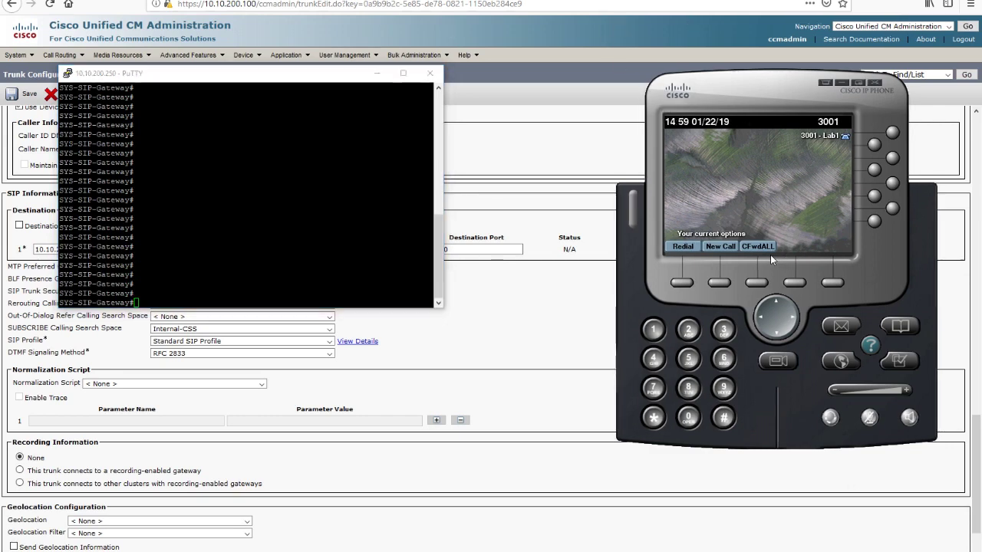
pyautogui.click(728, 389)
pyautogui.click(722, 333)
pyautogui.click(688, 417)
pyautogui.click(653, 358)
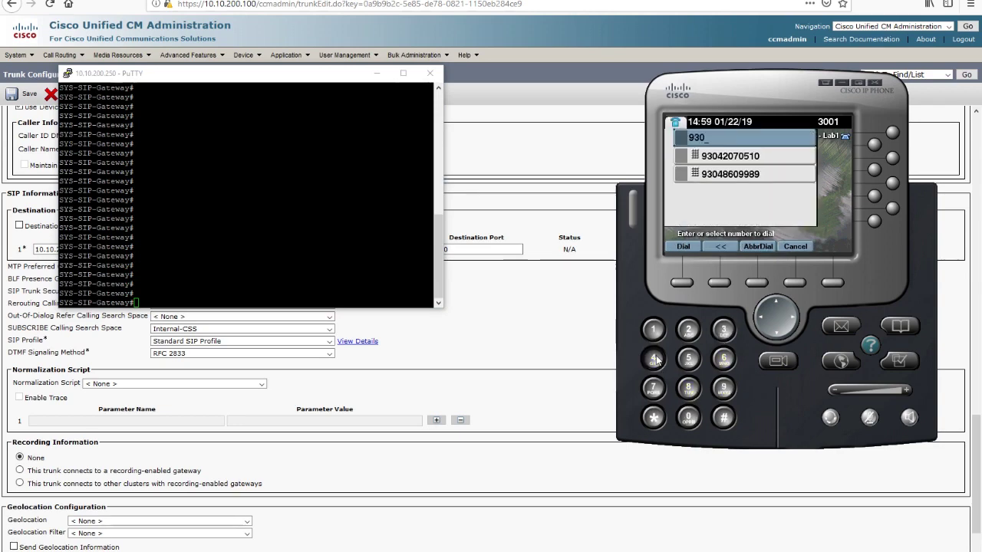
pyautogui.click(688, 329)
pyautogui.click(688, 416)
pyautogui.click(653, 390)
pyautogui.click(689, 414)
pyautogui.click(686, 355)
pyautogui.click(654, 330)
pyautogui.click(687, 416)
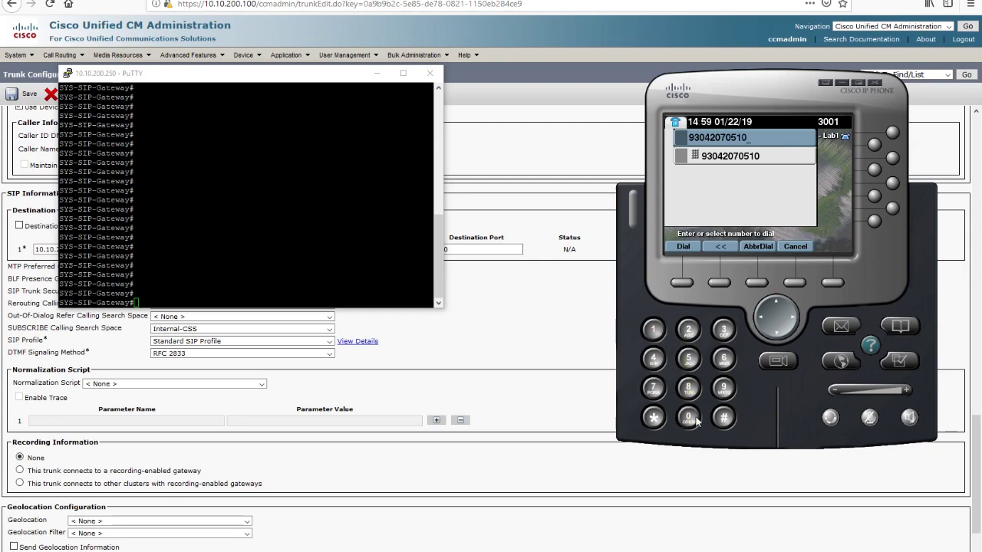
pyautogui.click(682, 283)
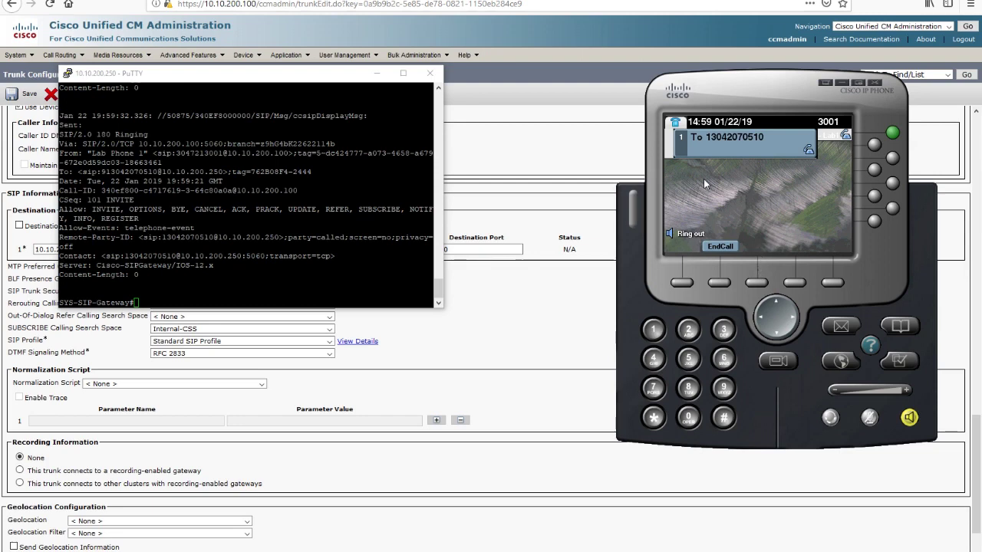
pyautogui.click(718, 283)
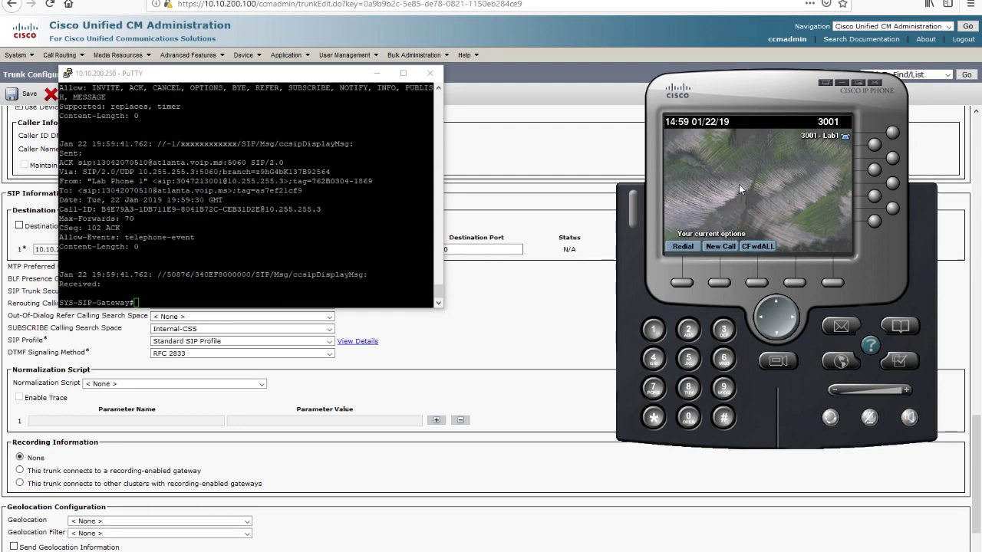
# - Stop terminal monitoring in the PuTTY gateway session with term no mon
pyautogui.click(318, 223)
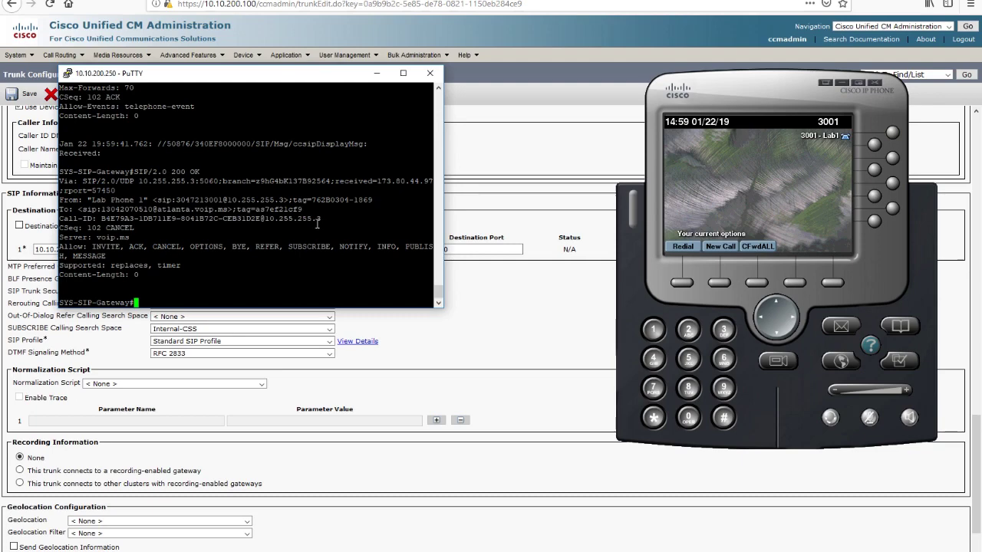
pyautogui.write('term no mon')
pyautogui.press('Return')
# - Go back through the SIP debug output to the first INVITE received from Unified CM and highlight its called number
pyautogui.scroll(10, 329, 226)
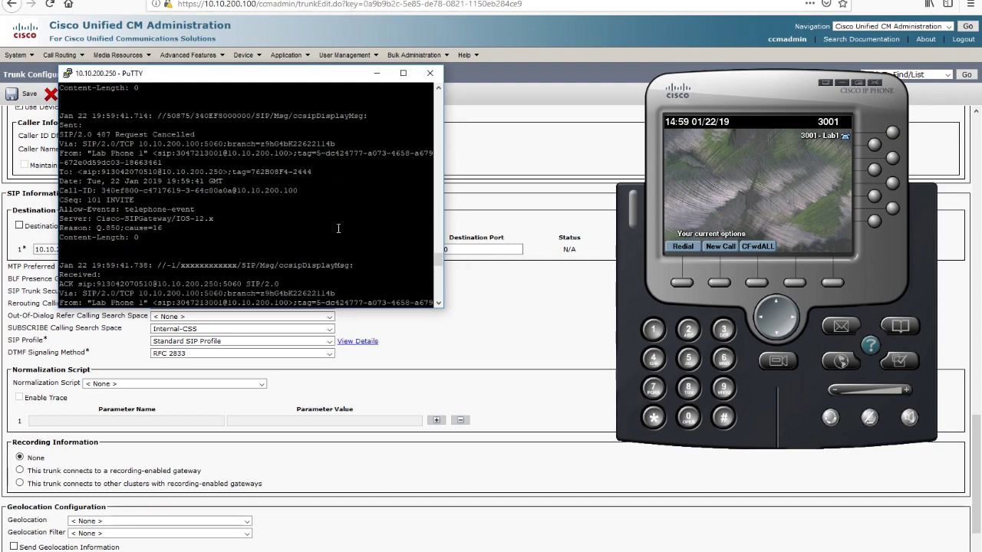
pyautogui.scroll(15, 339, 229)
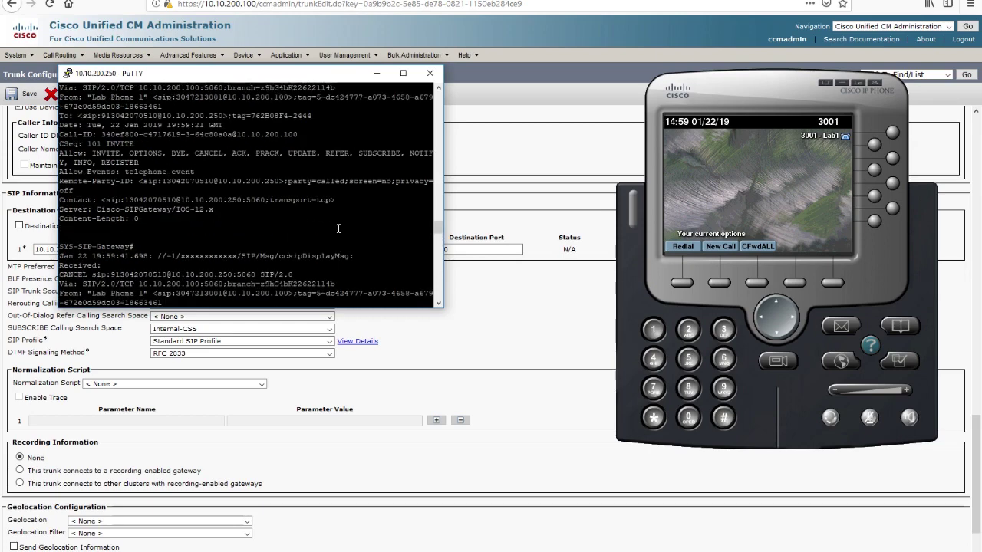
pyautogui.scroll(10, 338, 228)
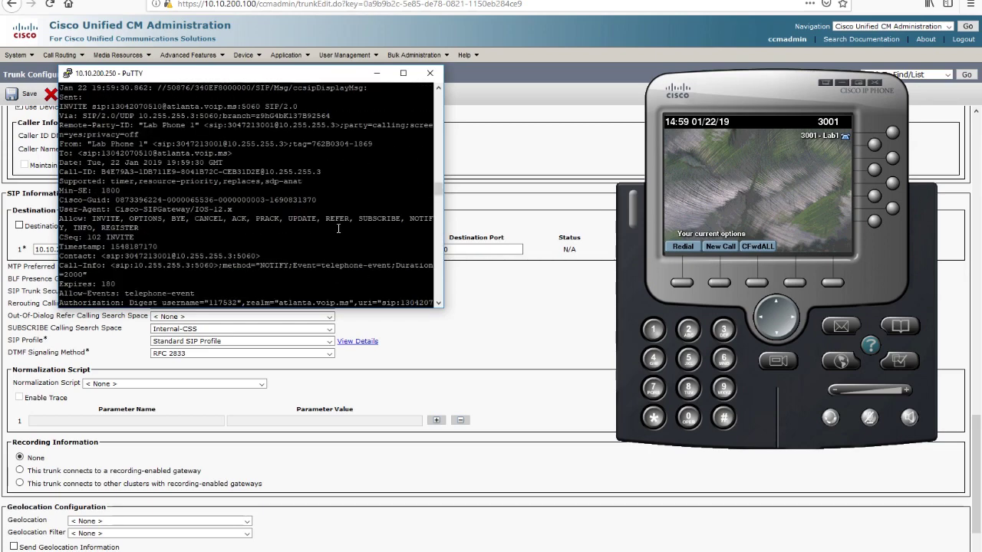
pyautogui.scroll(15, 338, 229)
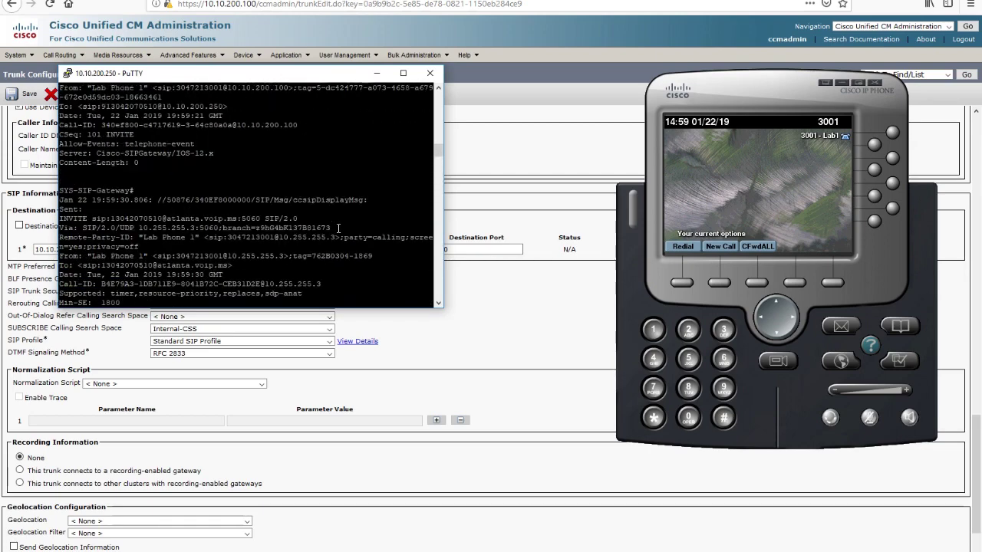
pyautogui.scroll(10, 339, 229)
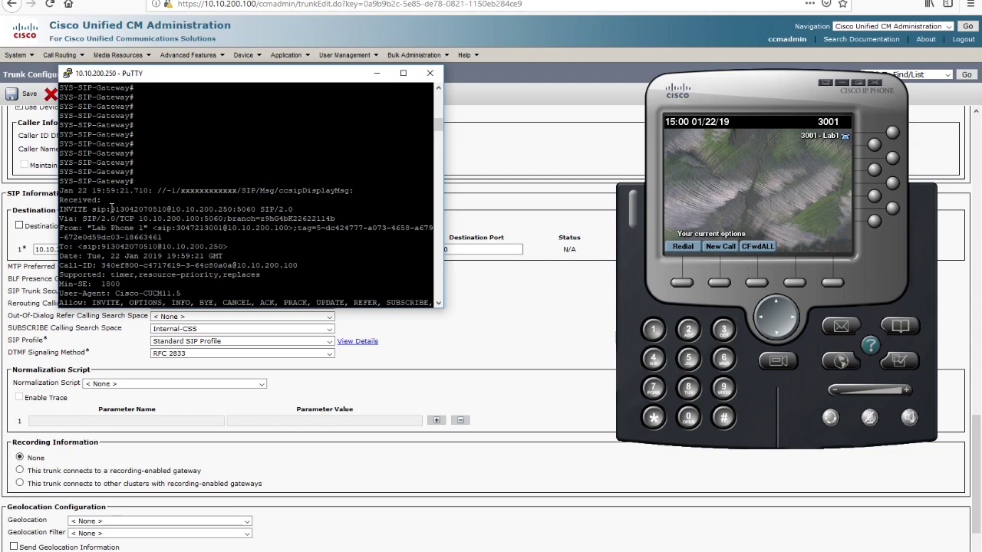
pyautogui.moveTo(113, 209); pyautogui.dragTo(167, 208)
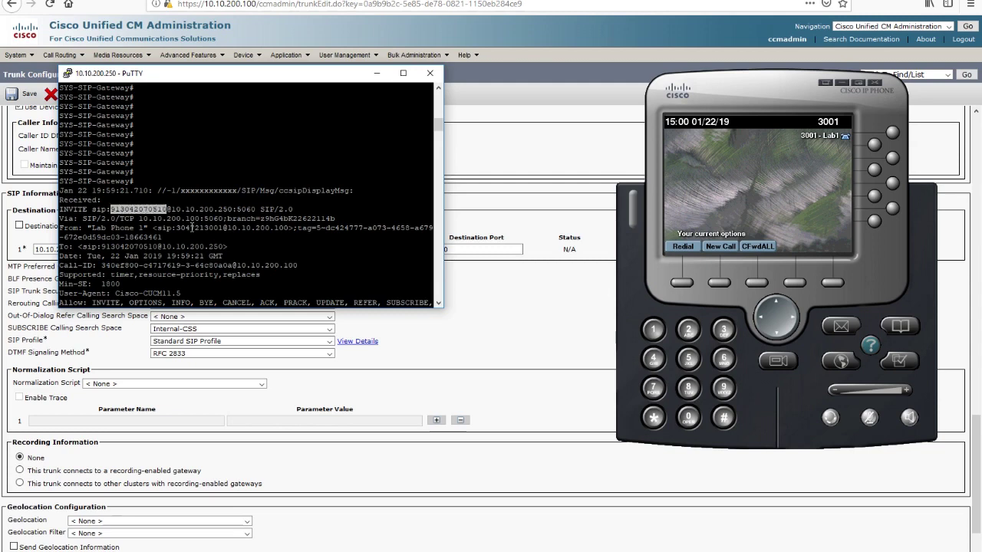
pyautogui.click(216, 269)
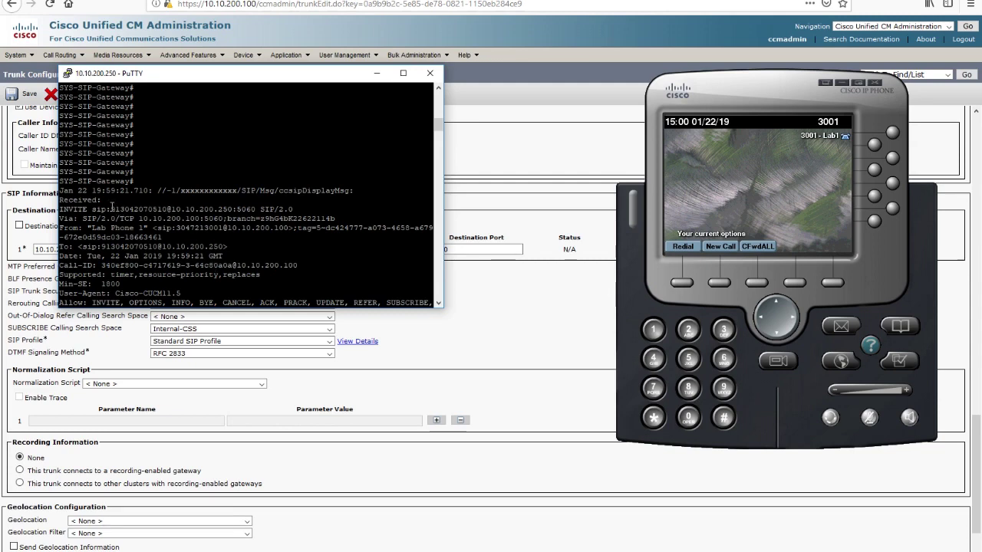
pyautogui.moveTo(111, 208); pyautogui.dragTo(165, 209)
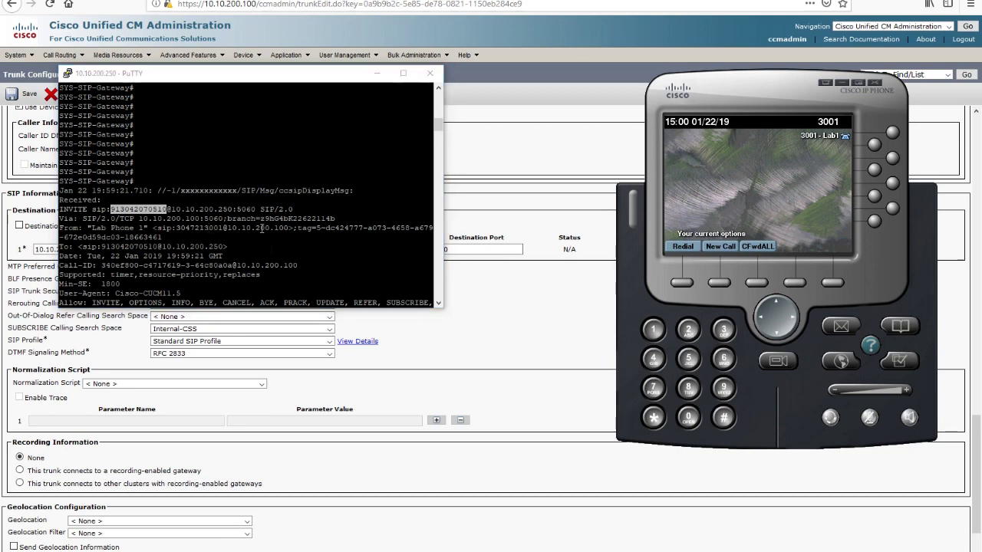
pyautogui.click(113, 210)
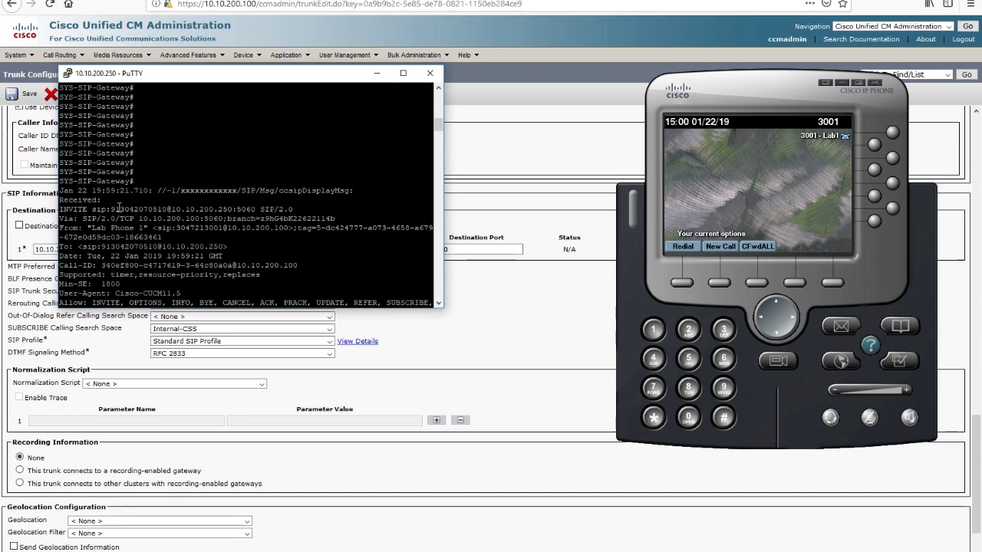
pyautogui.moveTo(106, 209); pyautogui.dragTo(153, 209)
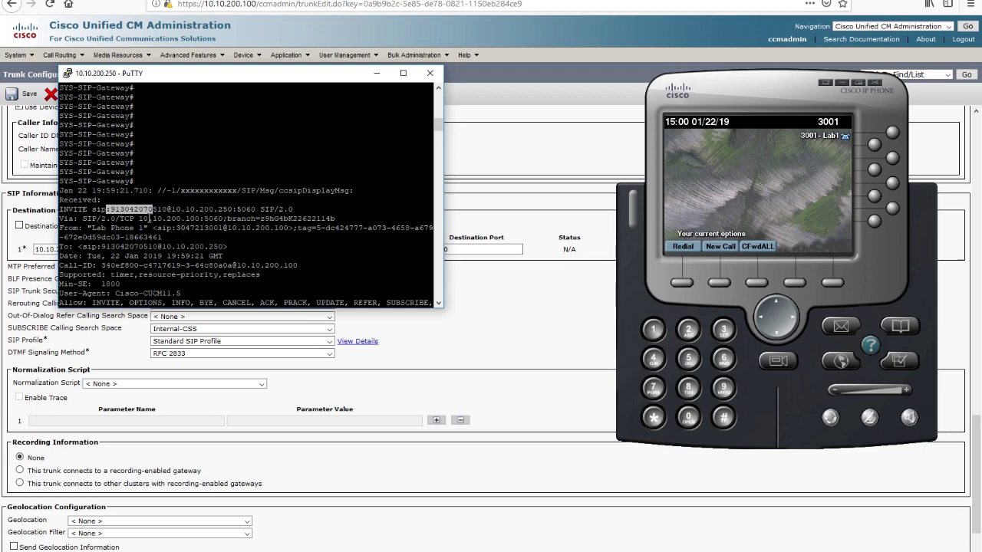
# - Enlarge the PuTTY gateway window and return to the first INVITE received from Unified CM
pyautogui.scroll(-4, 192, 223)
pyautogui.scroll(-4, 178, 214)
pyautogui.scroll(-8, 177, 213)
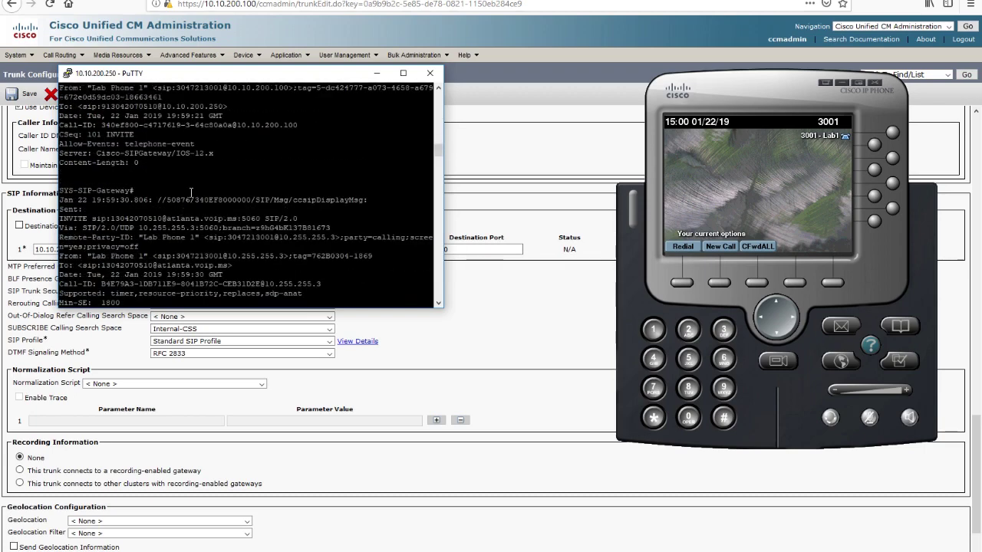
pyautogui.scroll(4, 172, 204)
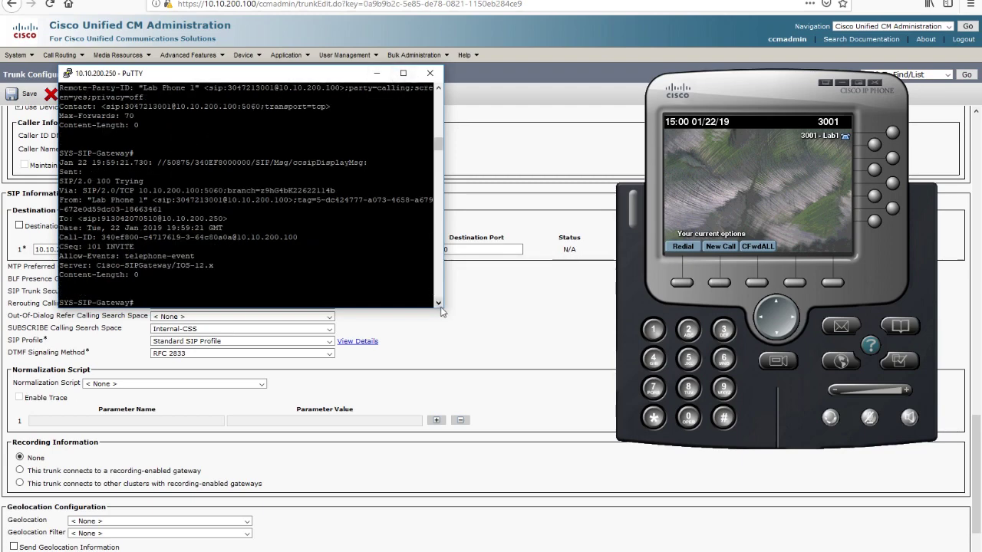
pyautogui.moveTo(441, 310); pyautogui.dragTo(742, 550)
pyautogui.scroll(20, 155, 270)
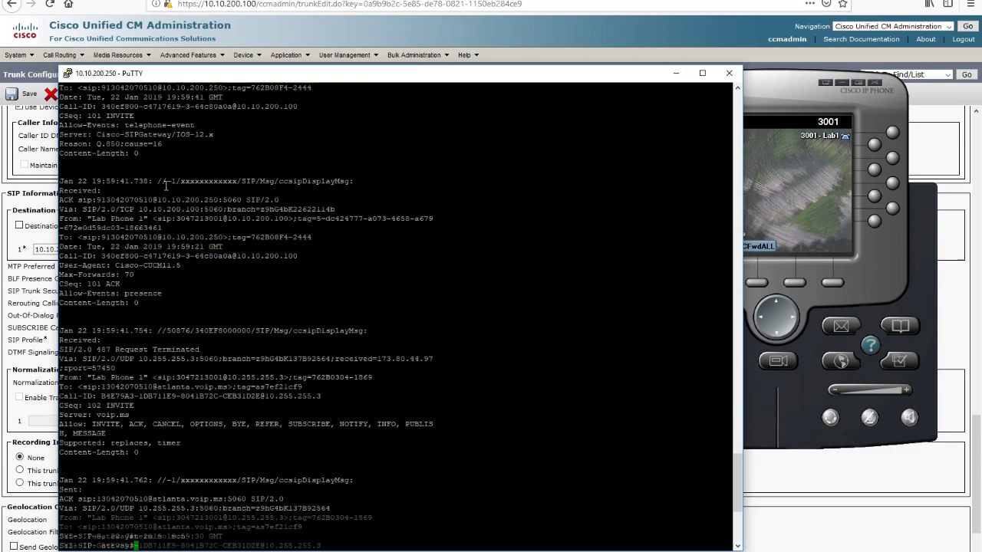
pyautogui.scroll(15, 176, 190)
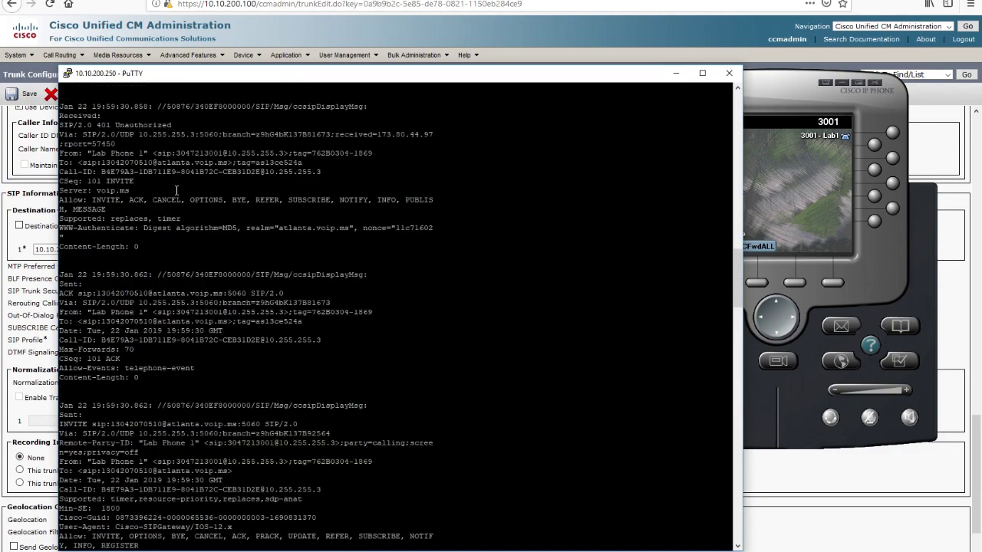
pyautogui.scroll(-8, 179, 196)
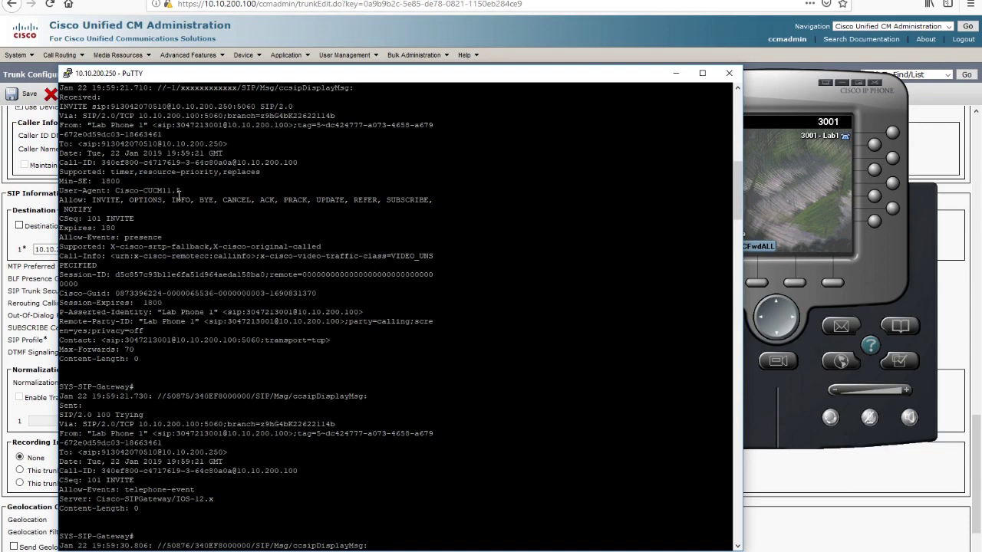
# - Examine the received INVITE's called number, the gateway's 100 Trying response and the calling number in its From header
pyautogui.moveTo(111, 106); pyautogui.dragTo(190, 106)
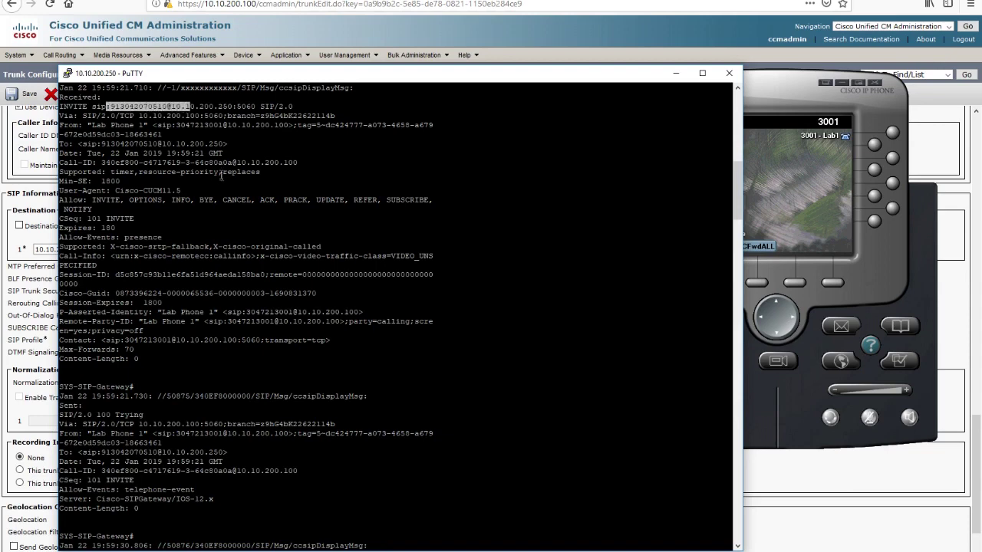
pyautogui.tripleClick(67, 414)
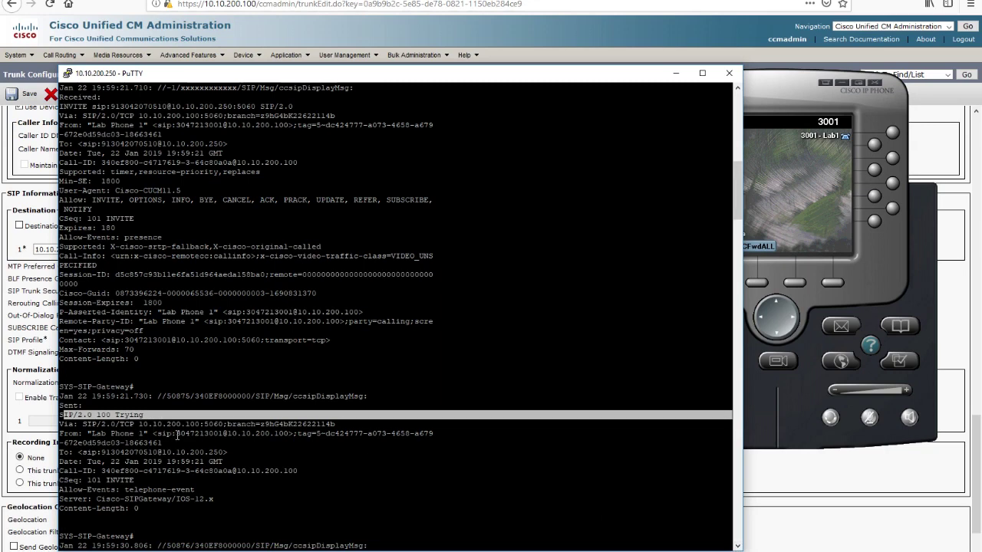
pyautogui.moveTo(177, 434); pyautogui.dragTo(204, 434)
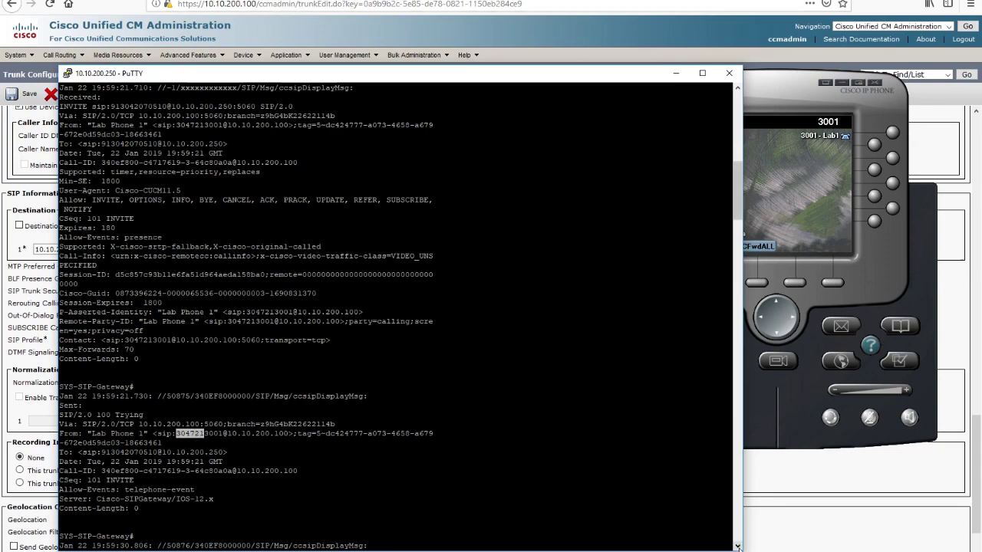
# - Examine the called number and its leading digits in the INVITE the gateway sends to atlanta.voip.ms
pyautogui.scroll(-8, 737, 547)
pyautogui.scroll(-8, 737, 547)
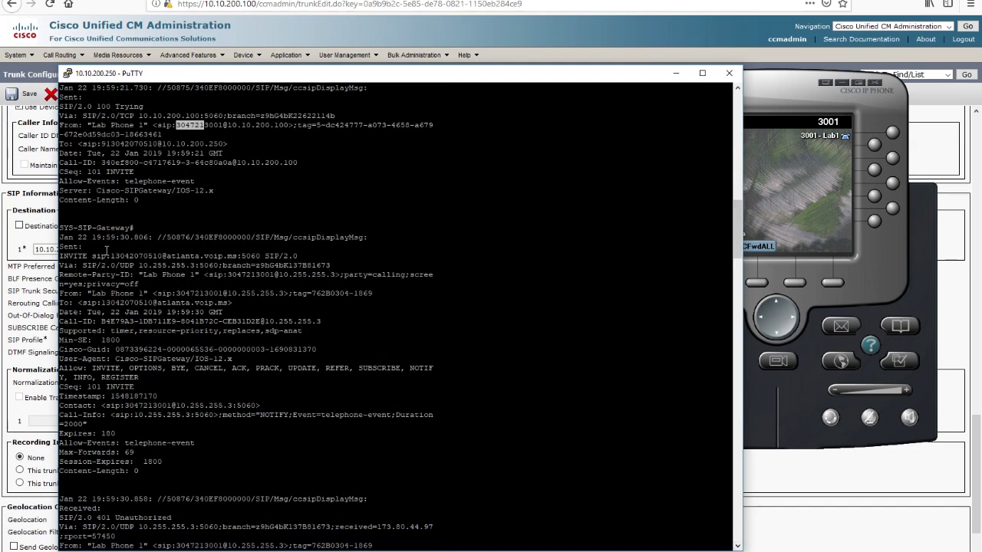
pyautogui.moveTo(107, 255); pyautogui.dragTo(161, 255)
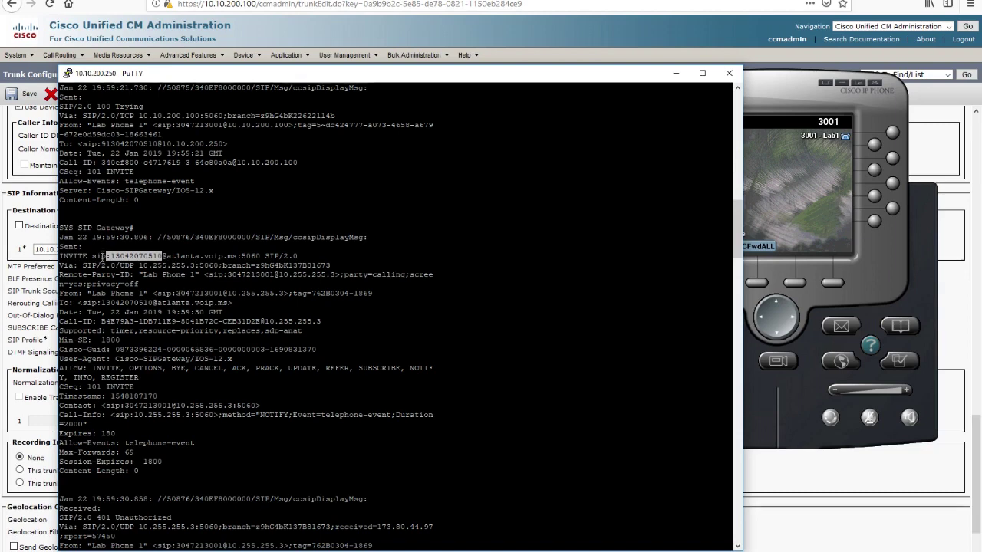
pyautogui.click(112, 255)
pyautogui.moveTo(112, 255)
pyautogui.mouseDown()
pyautogui.moveTo(162, 255)
pyautogui.moveTo(106, 256)
pyautogui.mouseUp()
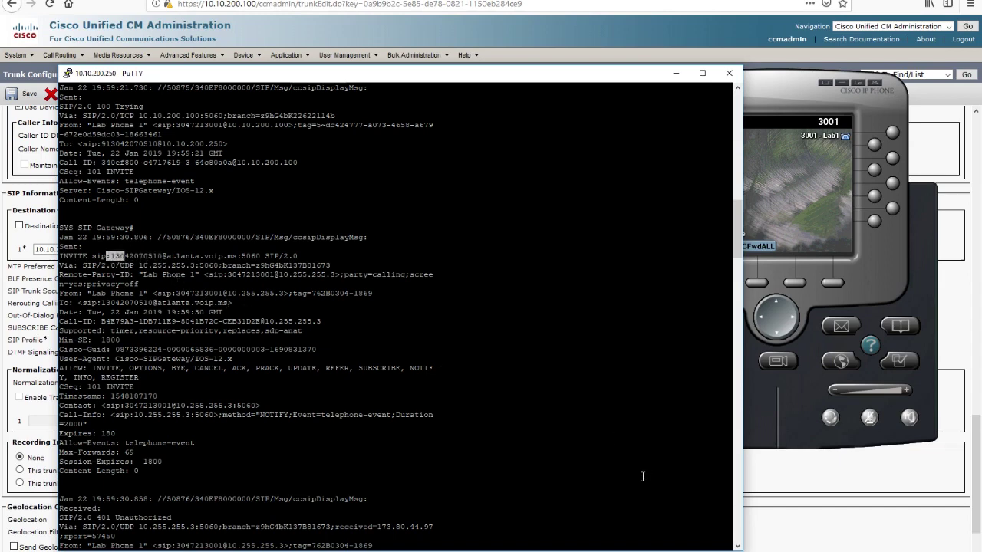
# - Examine the SIP provider's response to the gateway's first outbound INVITE
pyautogui.click(738, 546)
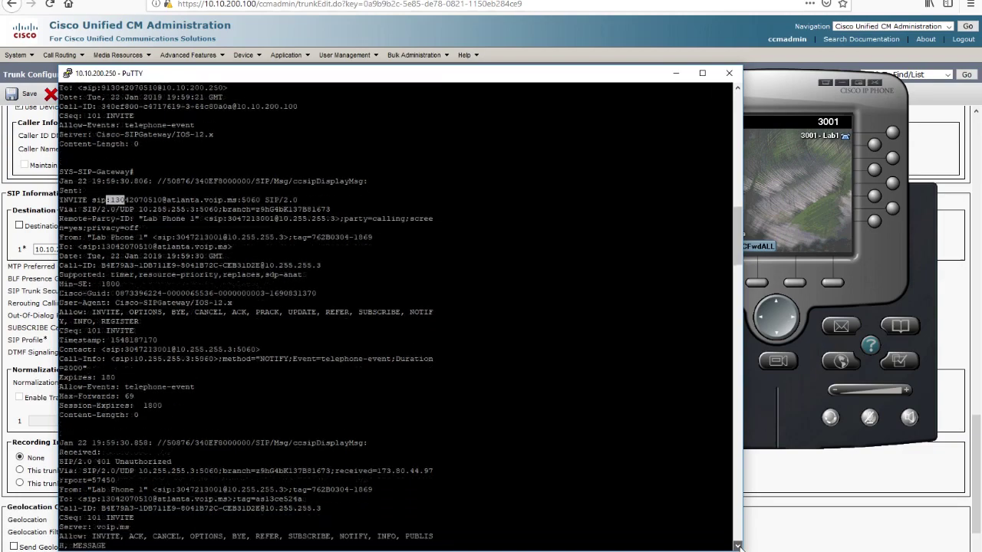
pyautogui.click(738, 546)
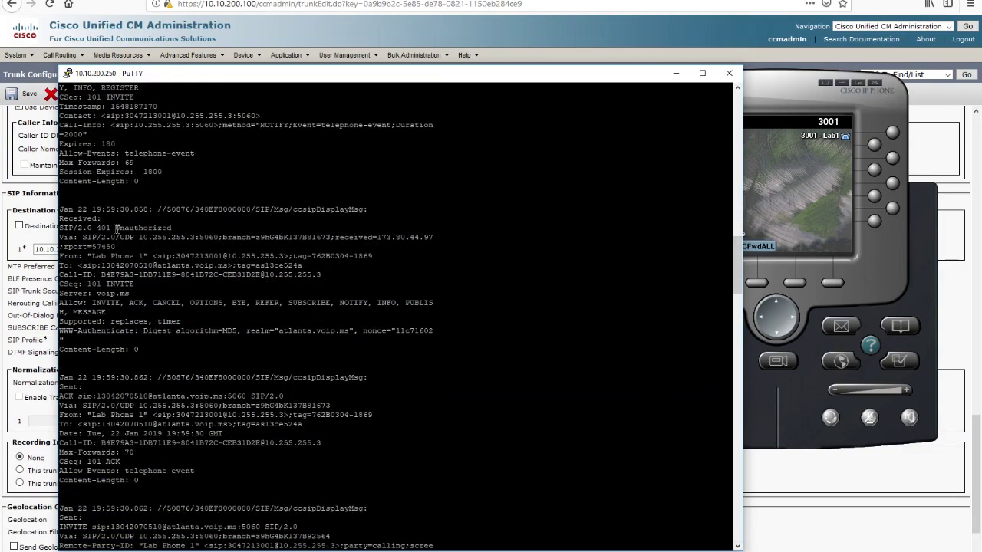
pyautogui.moveTo(117, 228); pyautogui.dragTo(171, 229)
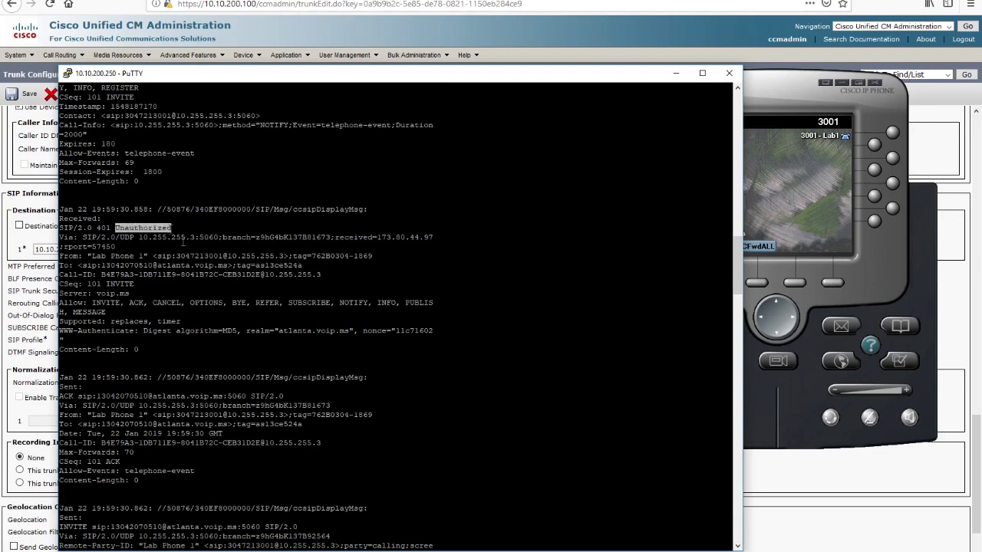
# - Examine the second INVITE that the gateway sends to atlanta.voip.ms after the 401 response
pyautogui.click(738, 546)
pyautogui.click(738, 546)
pyautogui.click(738, 546)
pyautogui.click(738, 546)
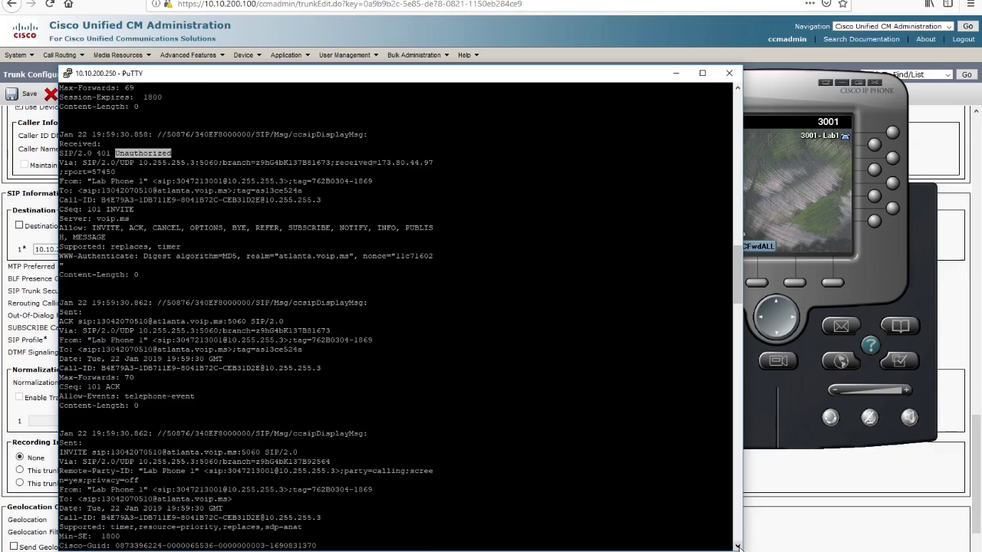
pyautogui.moveTo(738, 546); pyautogui.dragTo(738, 546)
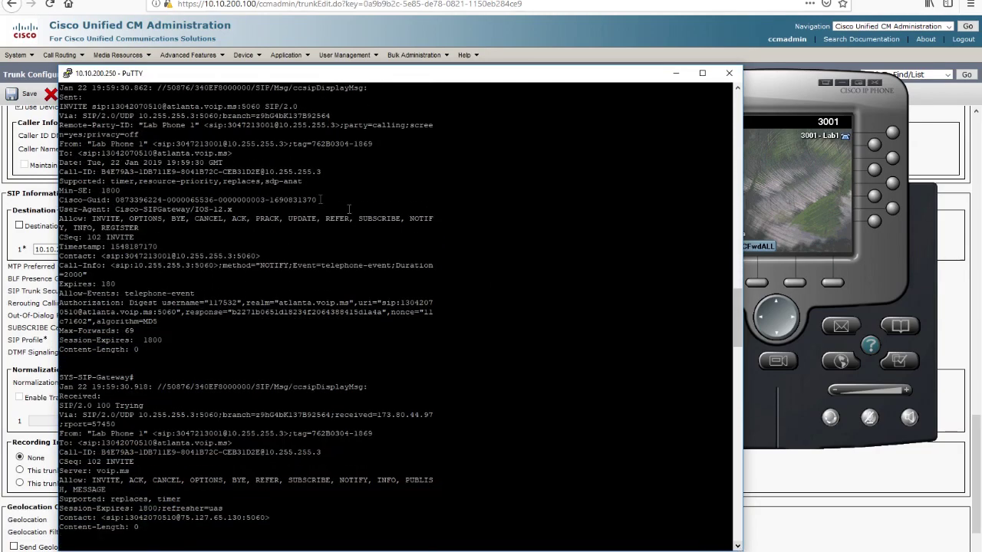
pyautogui.moveTo(60, 106); pyautogui.dragTo(223, 115)
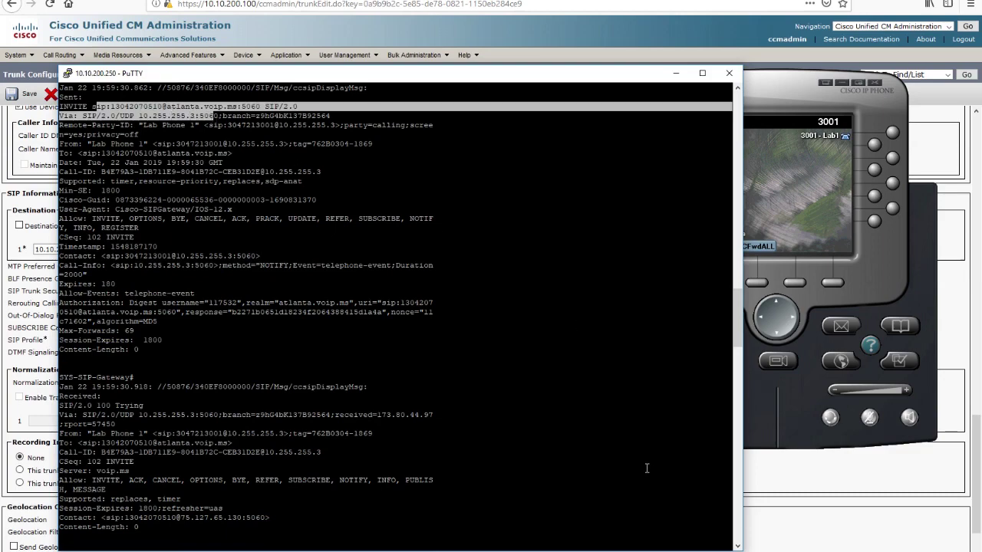
# - Return to the gateway prompt in PuTTY, minimize that session and move the Cisco IP phone clear of the trunk's destination settings
pyautogui.write('term no mon')
pyautogui.press('Return')
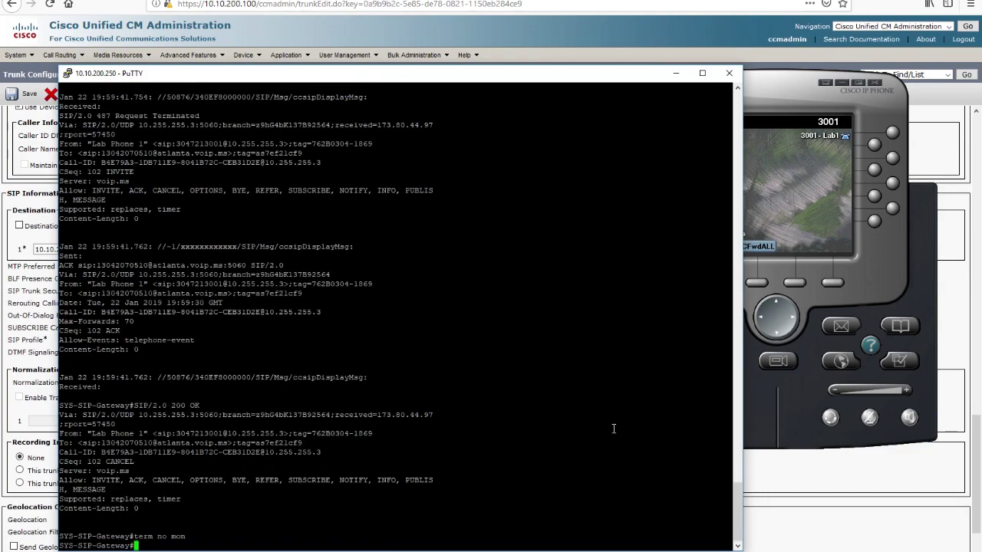
pyautogui.click(676, 73)
pyautogui.moveTo(728, 93); pyautogui.dragTo(541, 87)
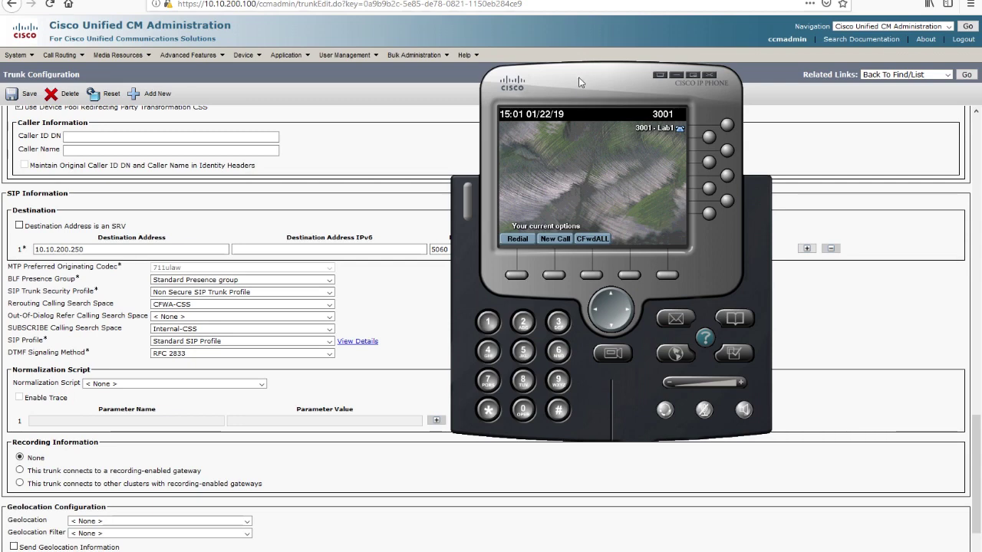
pyautogui.moveTo(579, 82); pyautogui.dragTo(592, 96)
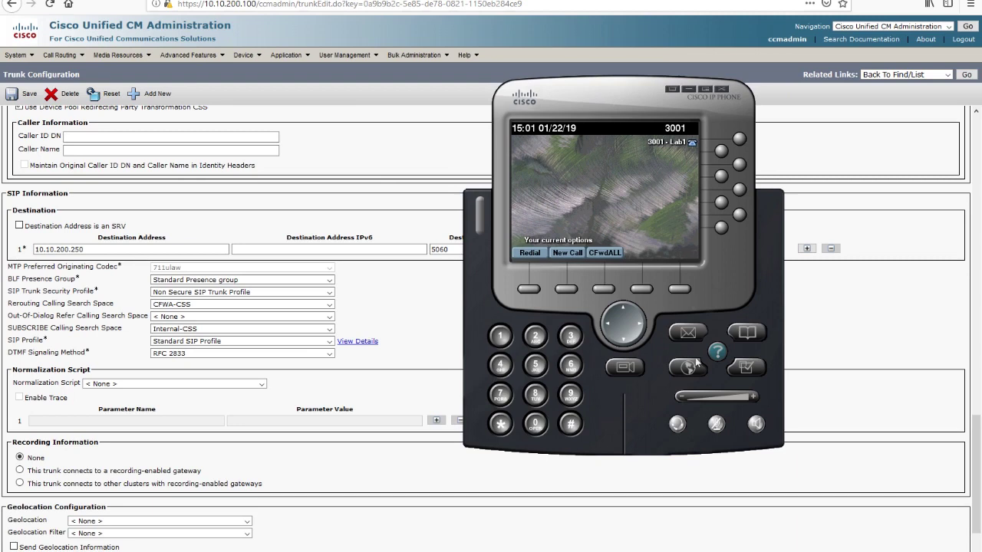
pyautogui.moveTo(609, 91); pyautogui.dragTo(704, 98)
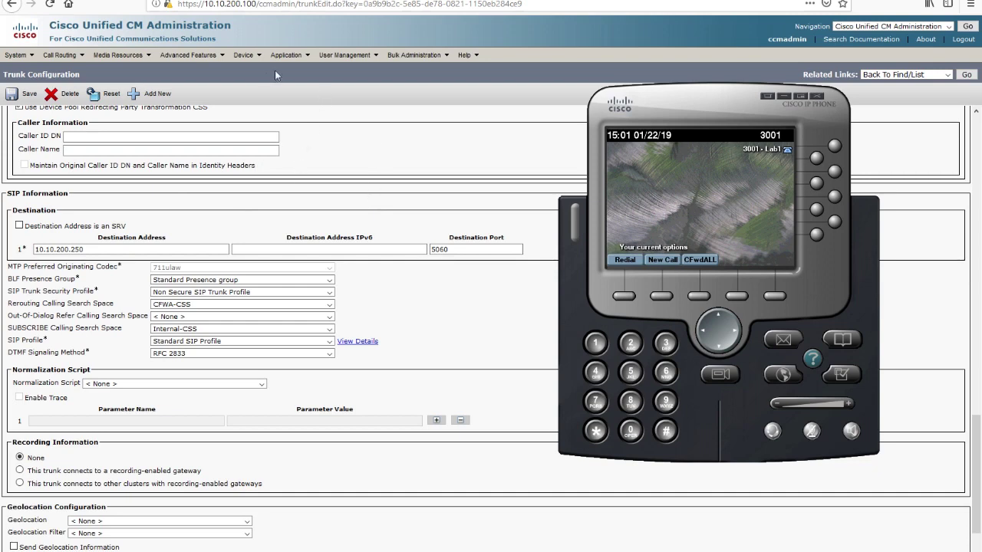
# - Open the \+! PSTN ROUTE route pattern in Unified CM and check its Gateway/Route List assignment
pyautogui.moveTo(80, 57)
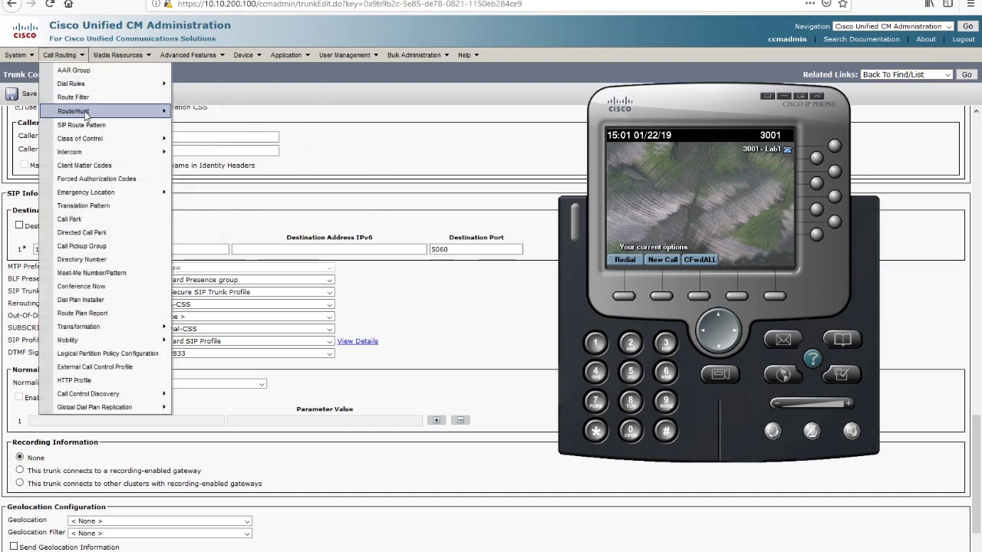
pyautogui.moveTo(107, 112)
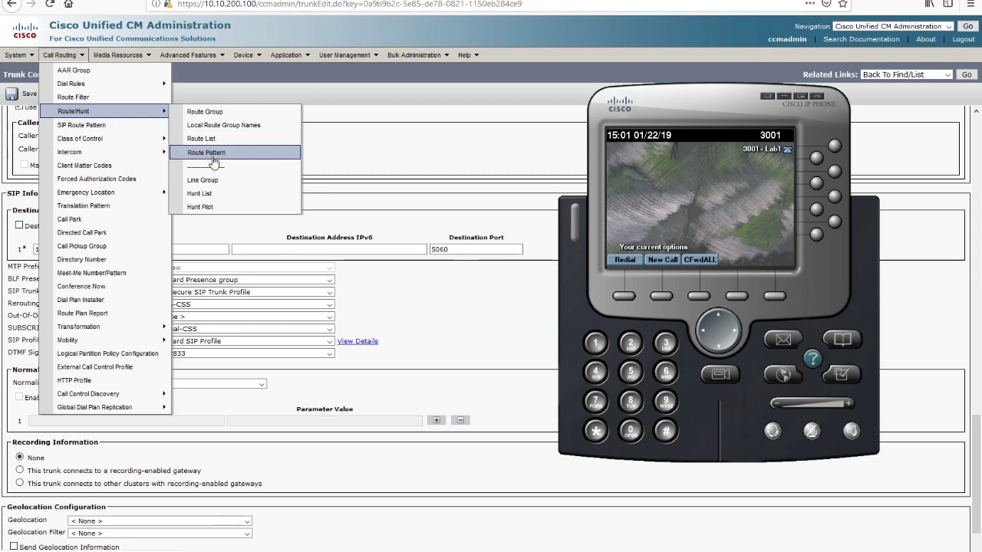
pyautogui.click(211, 153)
pyautogui.click(81, 203)
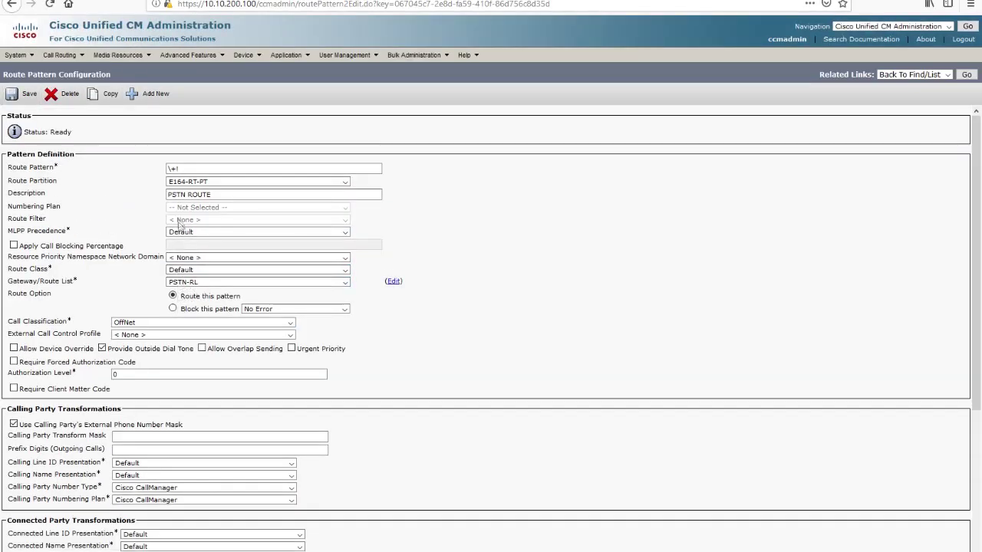
pyautogui.moveTo(13, 290); pyautogui.dragTo(204, 290)
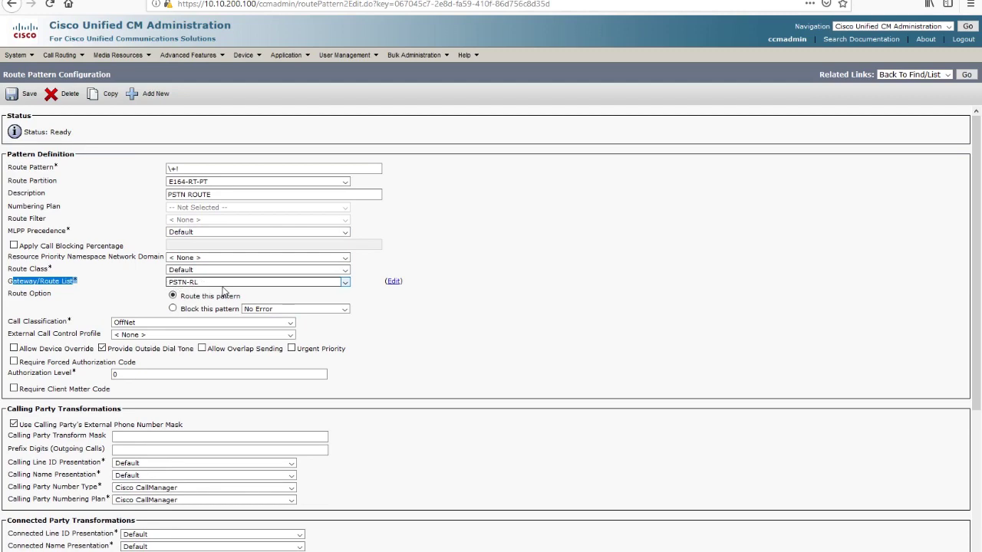
# - Open the list of device pools in Unified CM
pyautogui.click(19, 54)
pyautogui.click(36, 177)
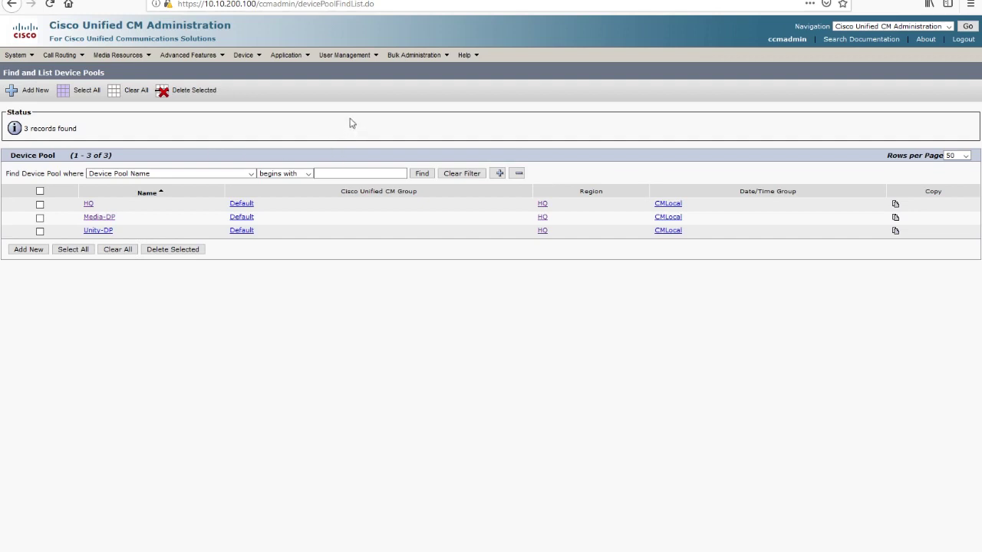
# - Bring up the Cisco IP phone, review its Placed Calls and Missed Calls directories, and return to the Unified CM page
pyautogui.click(533, 537)
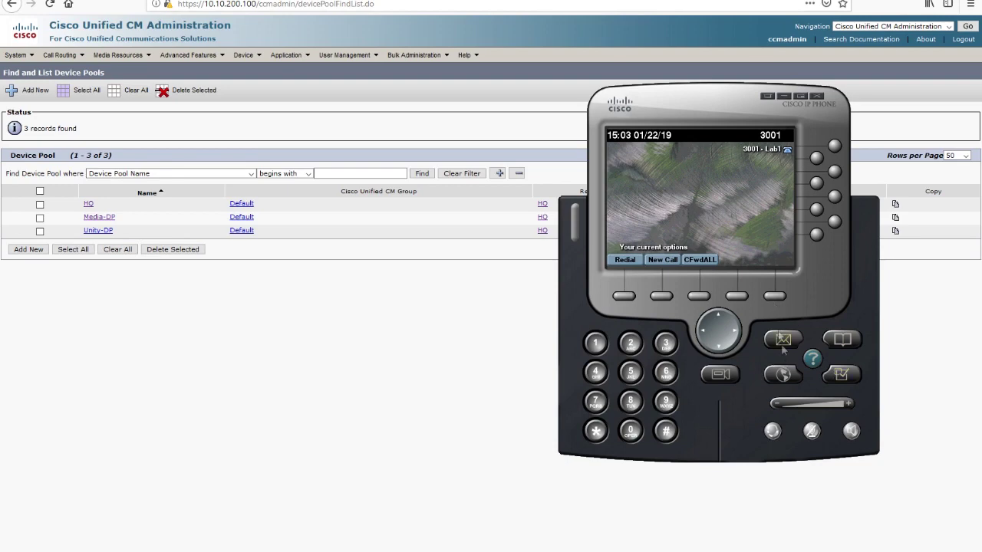
pyautogui.click(841, 339)
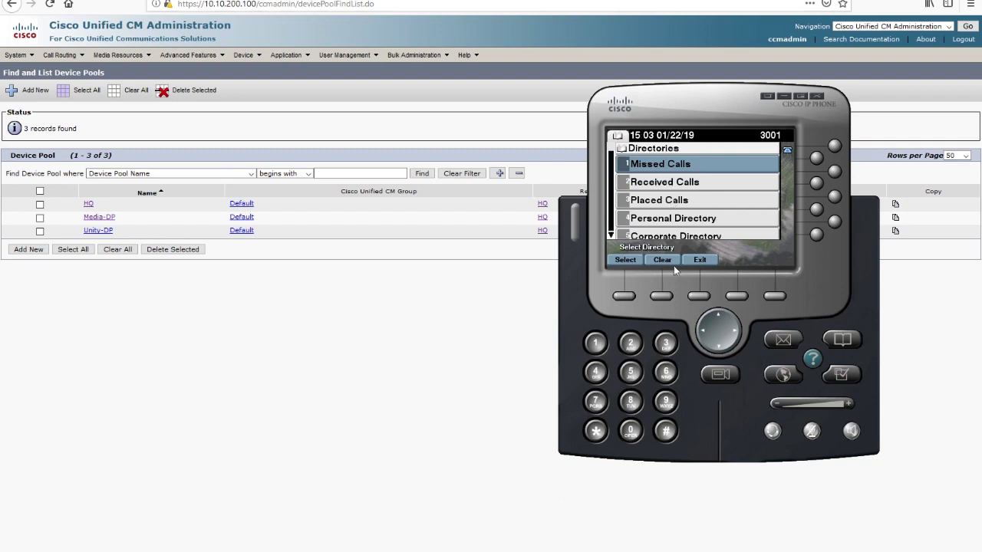
pyautogui.click(636, 207)
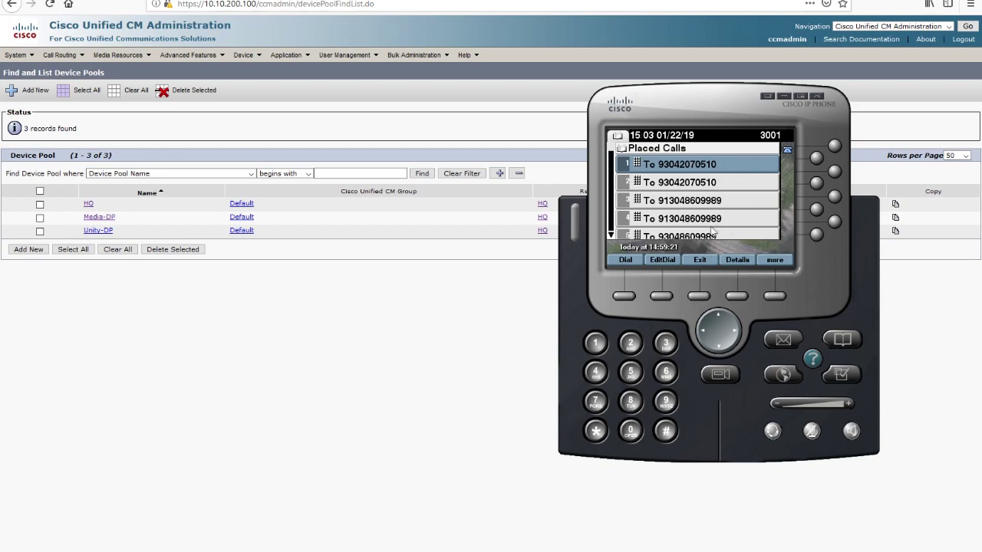
pyautogui.click(699, 296)
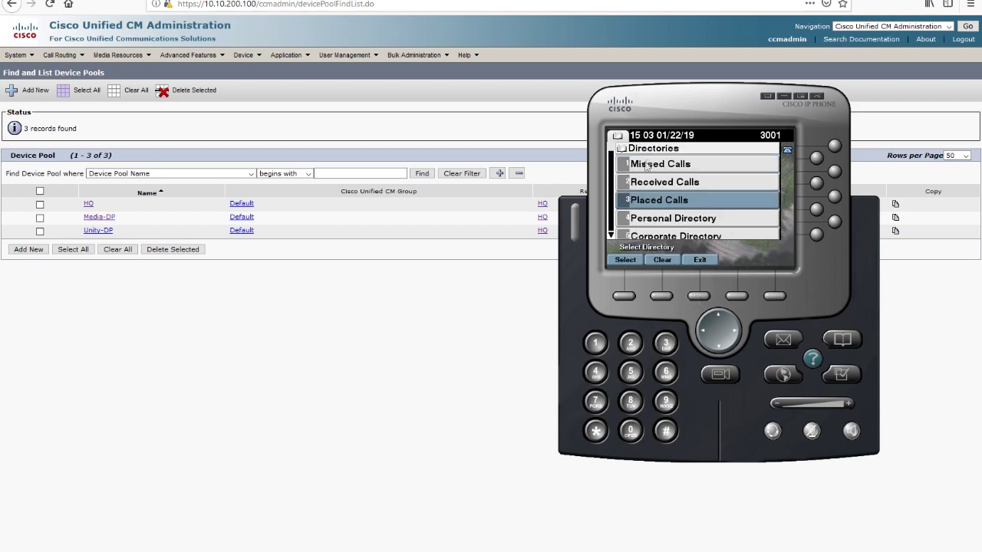
pyautogui.click(660, 164)
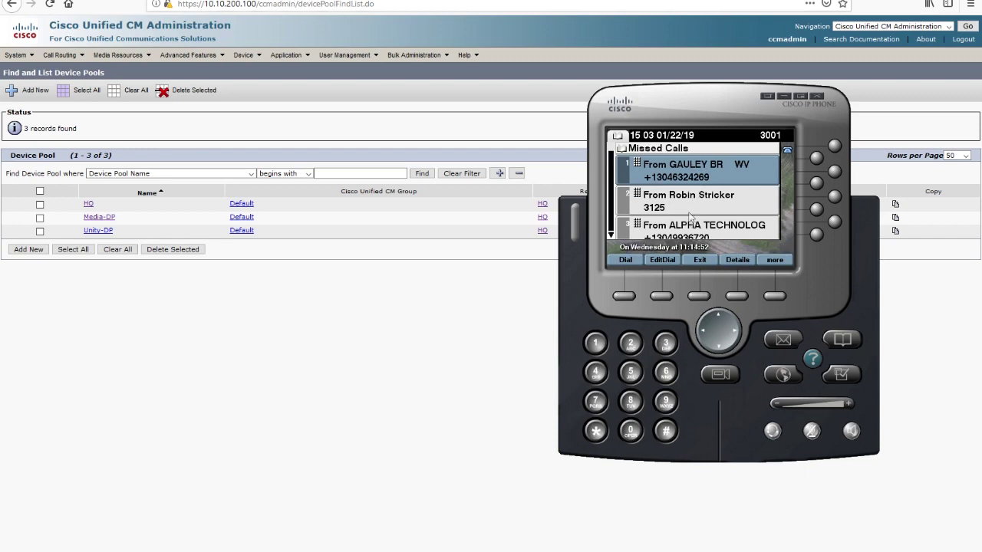
pyautogui.click(698, 295)
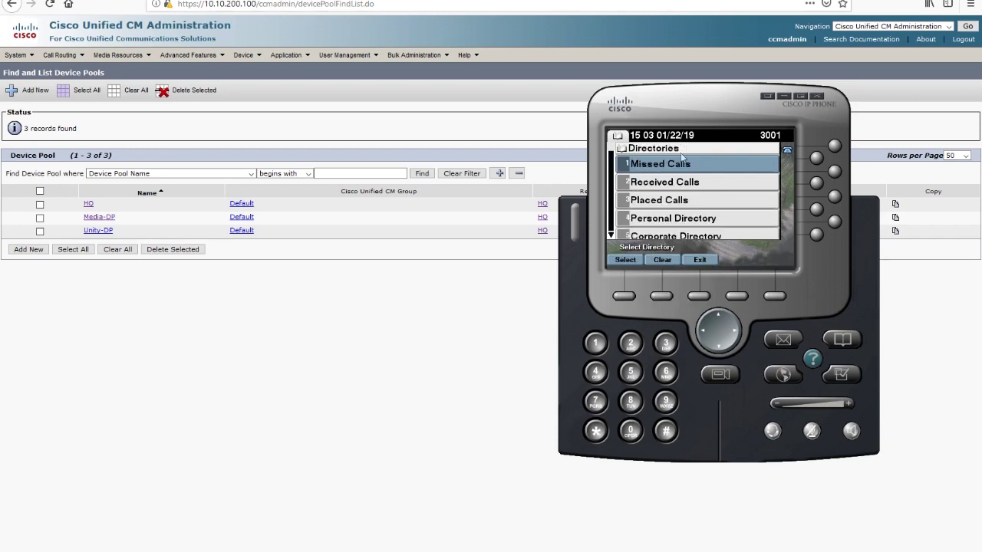
pyautogui.click(698, 296)
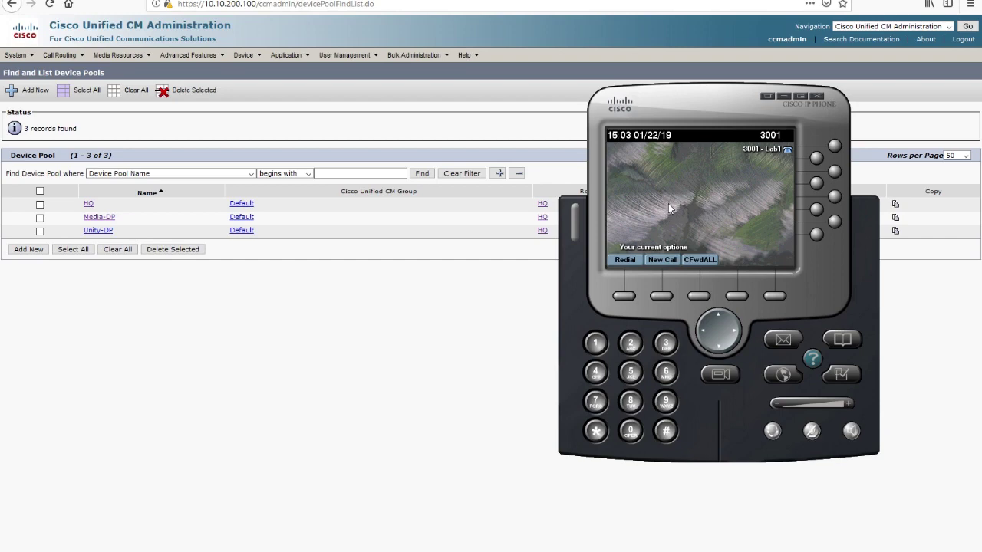
pyautogui.click(368, 120)
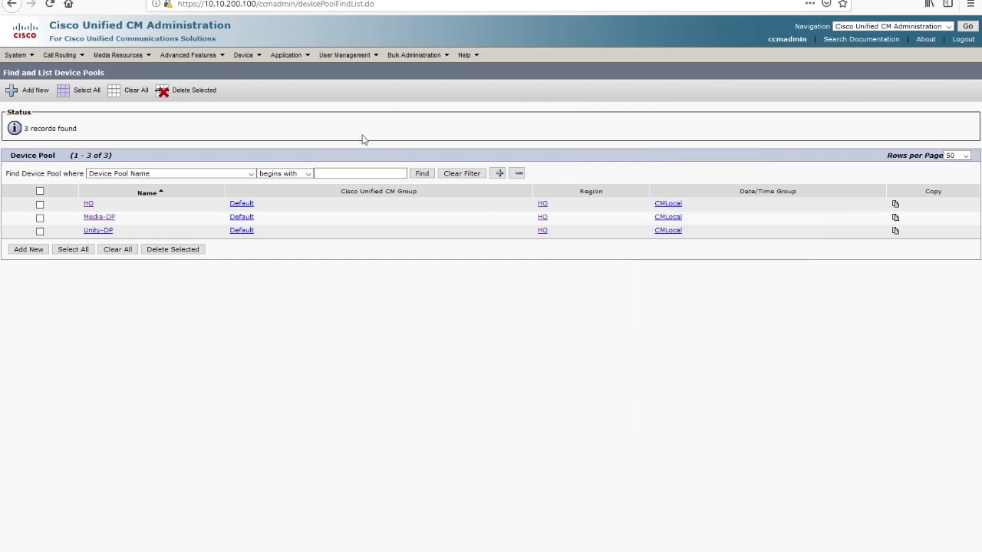
# - Start a new translation pattern in Unified CM with the pattern \+!
pyautogui.moveTo(60, 54)
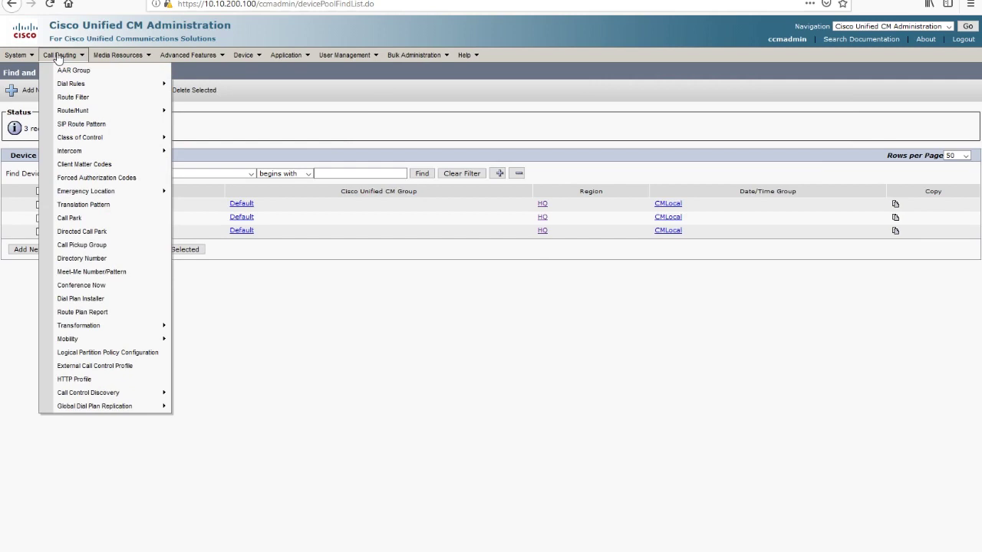
pyautogui.click(83, 206)
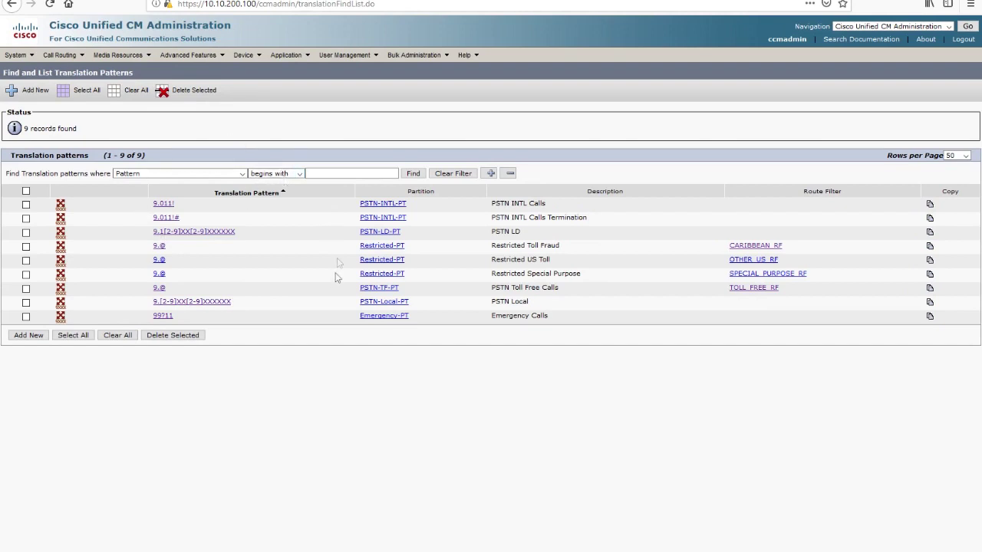
pyautogui.click(27, 337)
pyautogui.click(203, 168)
pyautogui.write('\\+')
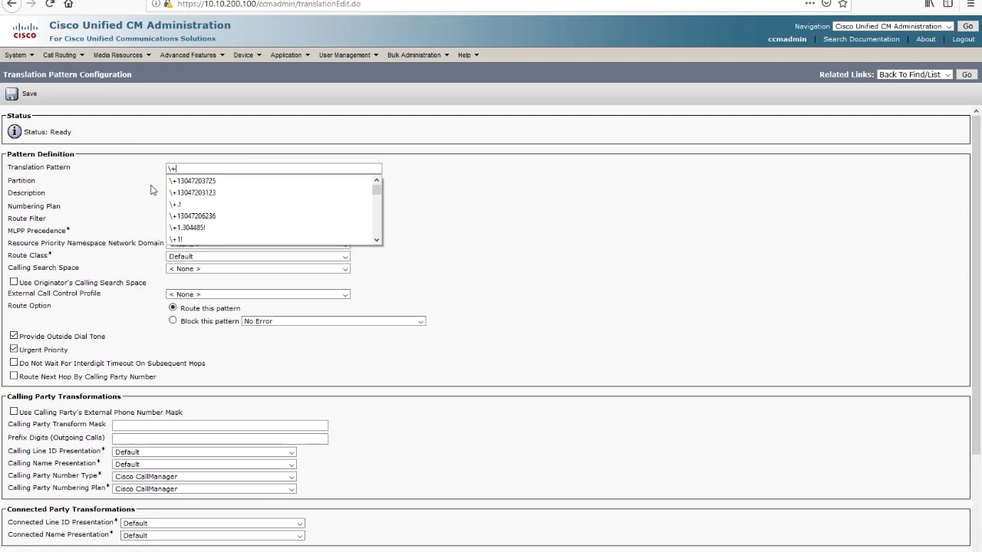
pyautogui.write('!')
pyautogui.click(194, 182)
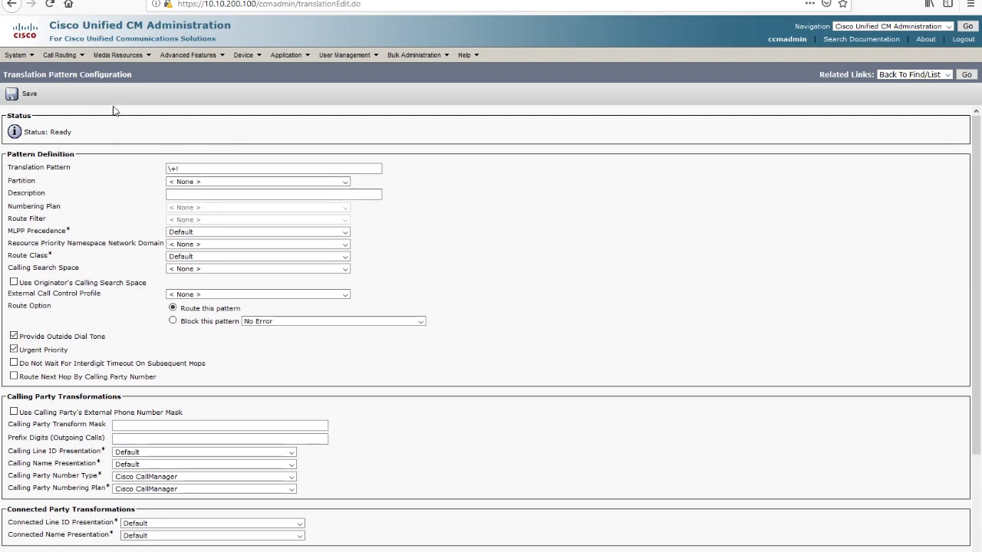
# - Assign the new translation pattern to the E164-Redial-PT partition and enter Redial as its description
pyautogui.click(175, 182)
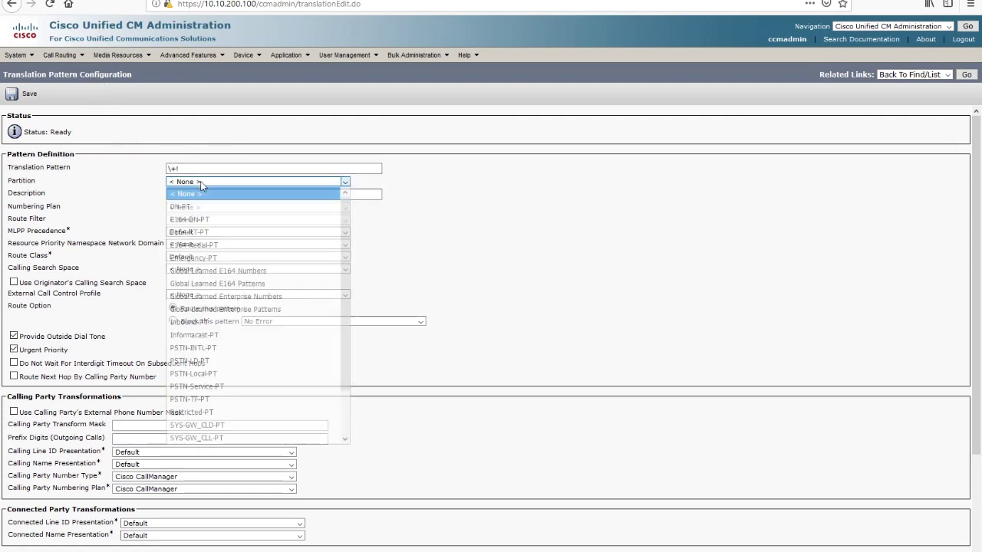
pyautogui.click(215, 246)
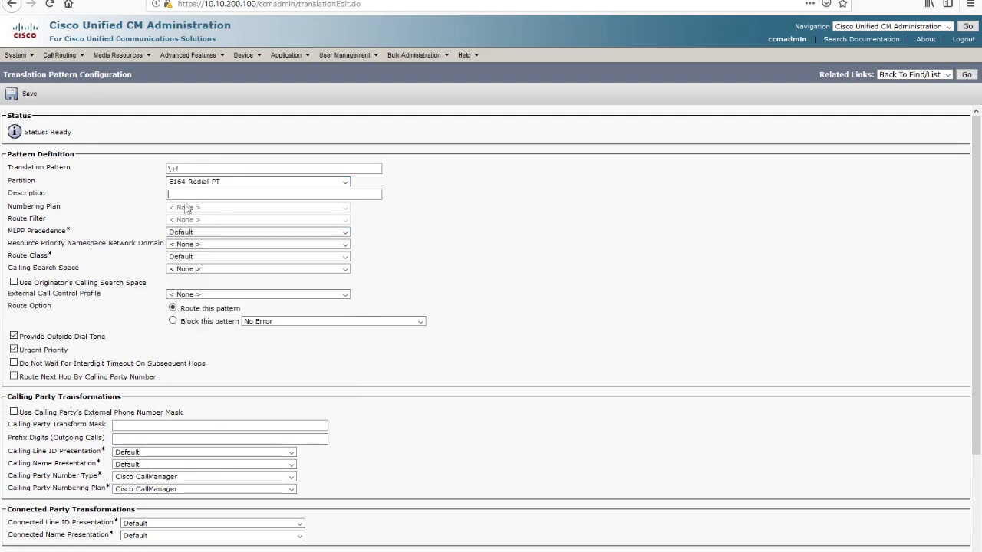
pyautogui.press('Tab')
pyautogui.write('Redial')
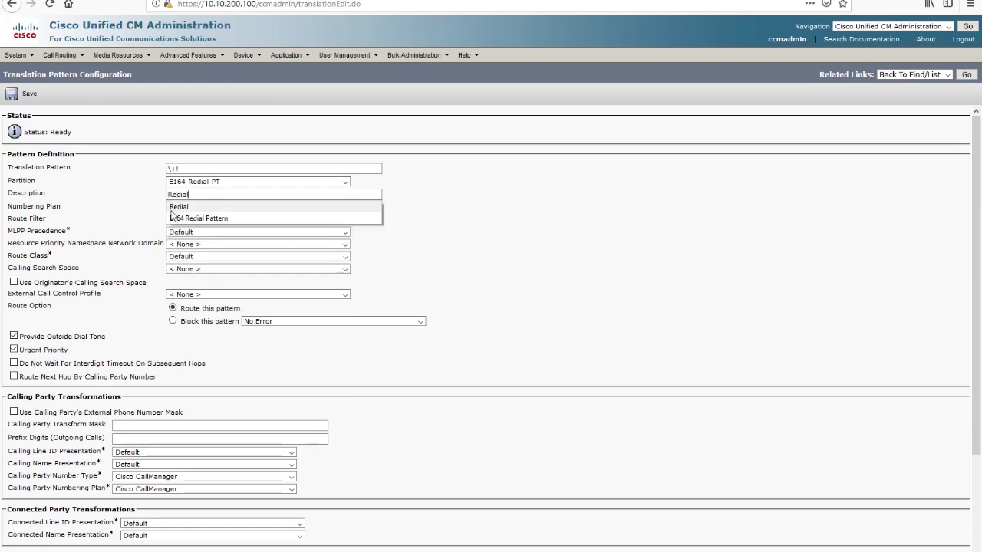
pyautogui.click(464, 174)
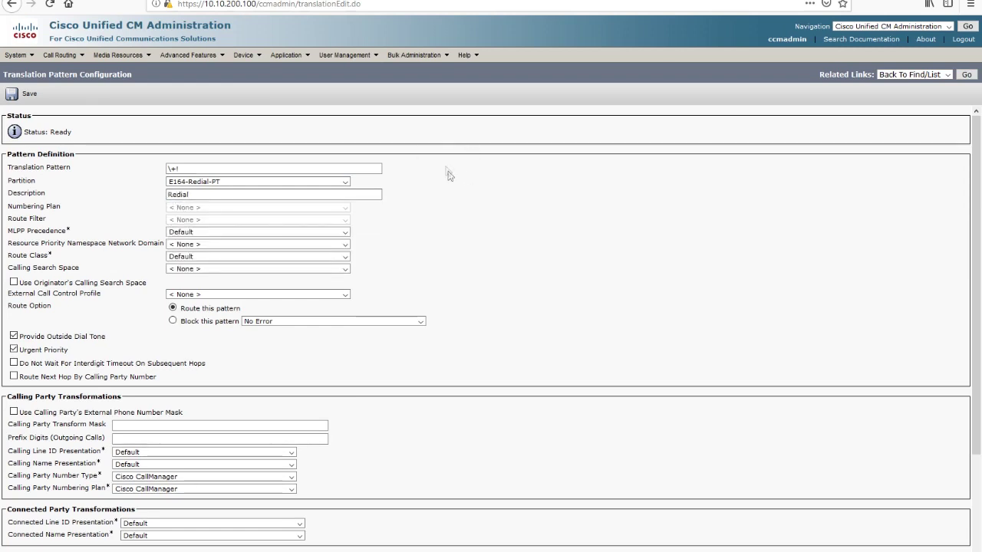
# - Set the redial translation pattern's calling search space to PSTN-CSS
pyautogui.moveTo(13, 267); pyautogui.dragTo(74, 283)
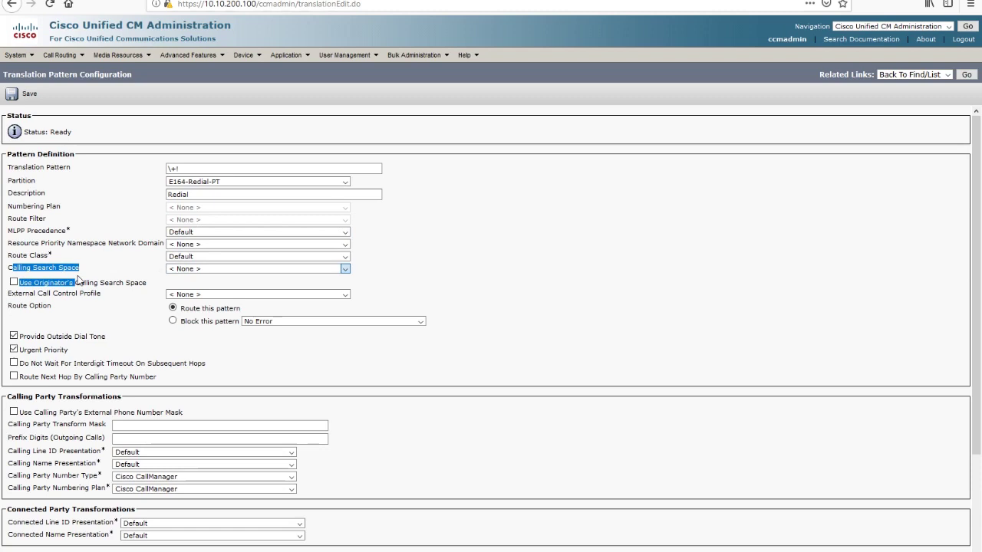
pyautogui.click(99, 265)
pyautogui.click(191, 269)
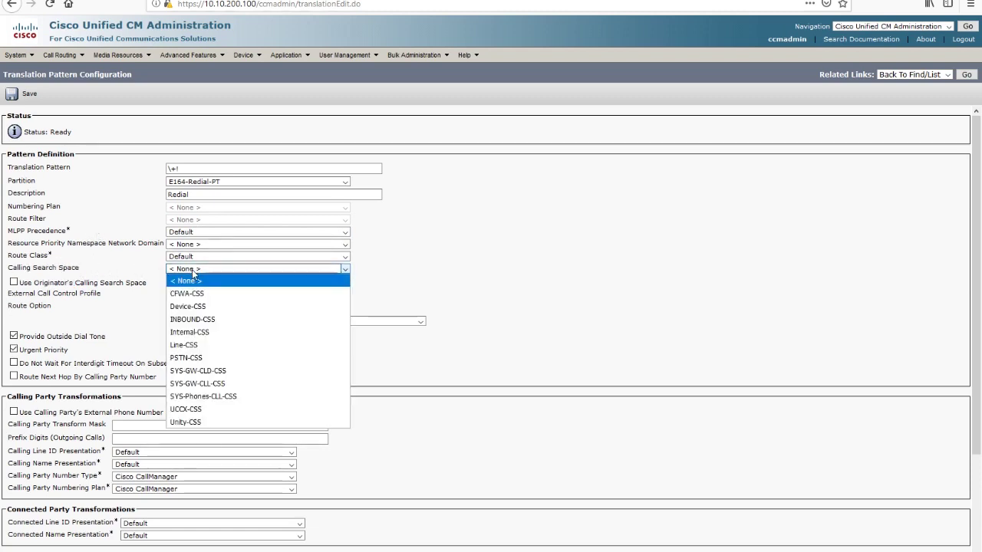
pyautogui.press('Down')
pyautogui.press('Down')
pyautogui.press('Down')
pyautogui.press('Down')
pyautogui.press('Down')
pyautogui.press('Down')
pyautogui.press('Return')
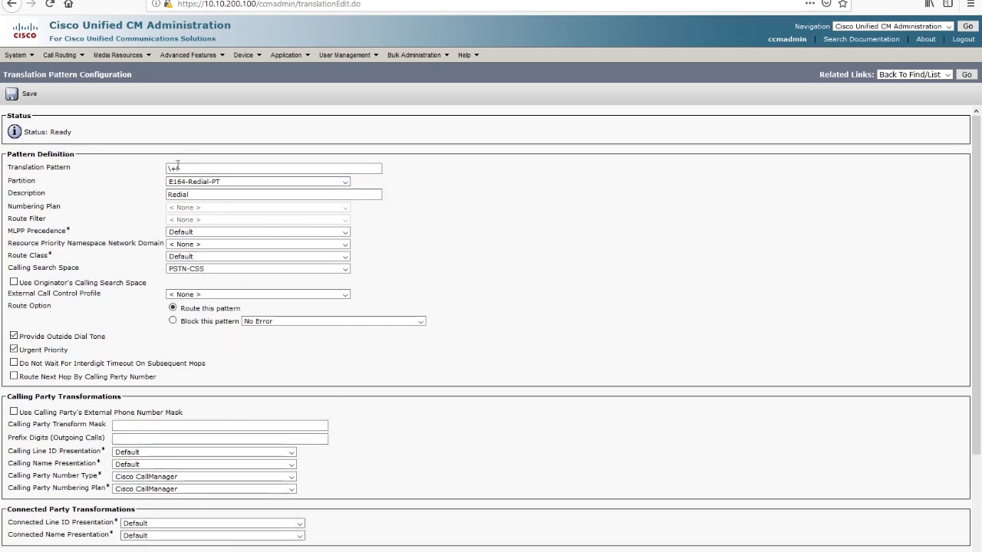
# - Review the \+! pattern entry and the calling search space of the unsaved redial translation pattern
pyautogui.moveTo(177, 168); pyautogui.dragTo(157, 165)
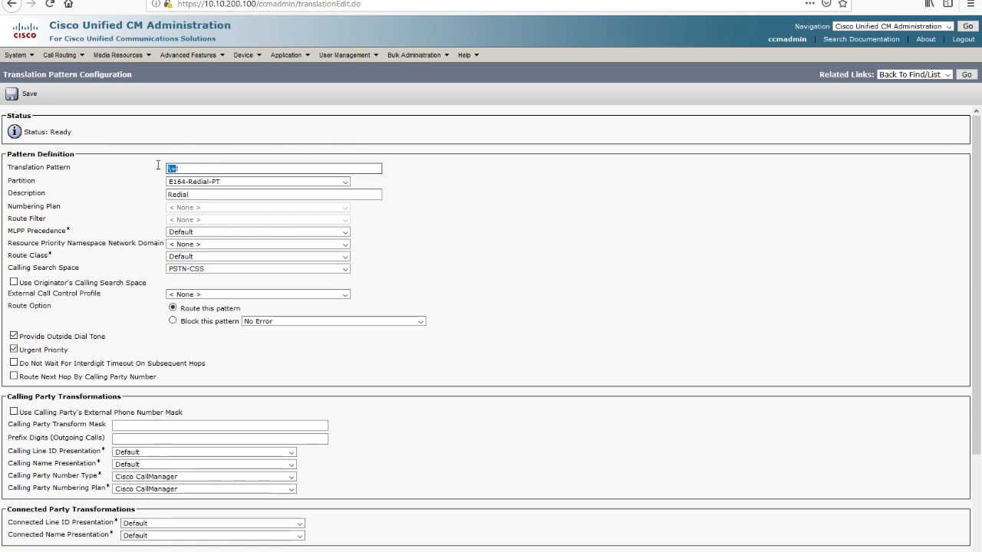
pyautogui.click(175, 168)
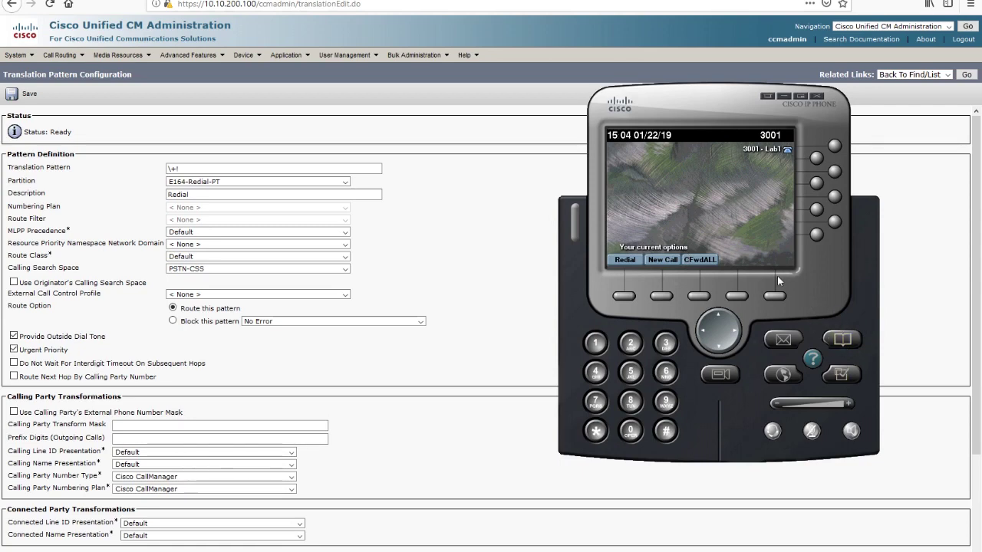
pyautogui.click(178, 194)
pyautogui.click(152, 168)
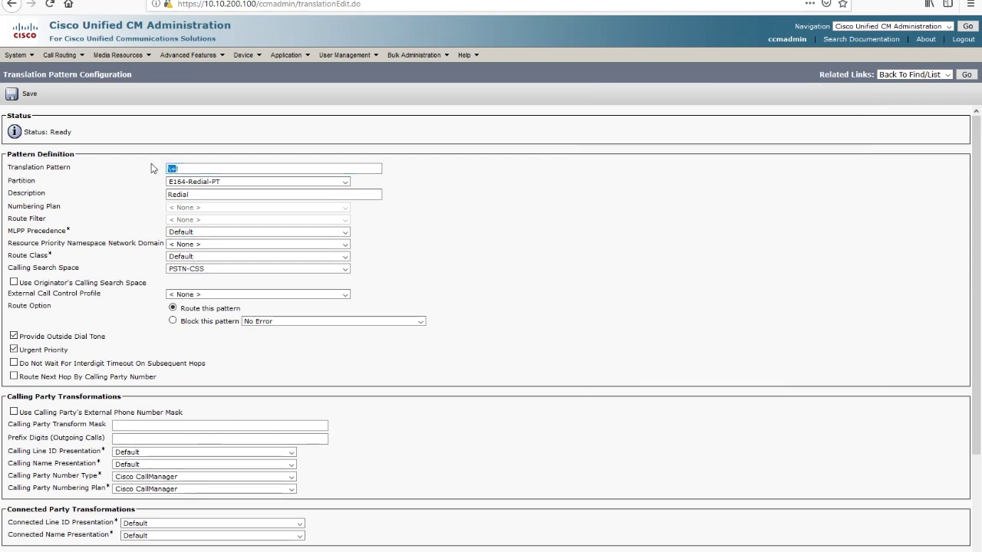
pyautogui.moveTo(41, 270); pyautogui.dragTo(500, 274)
pyautogui.click(401, 456)
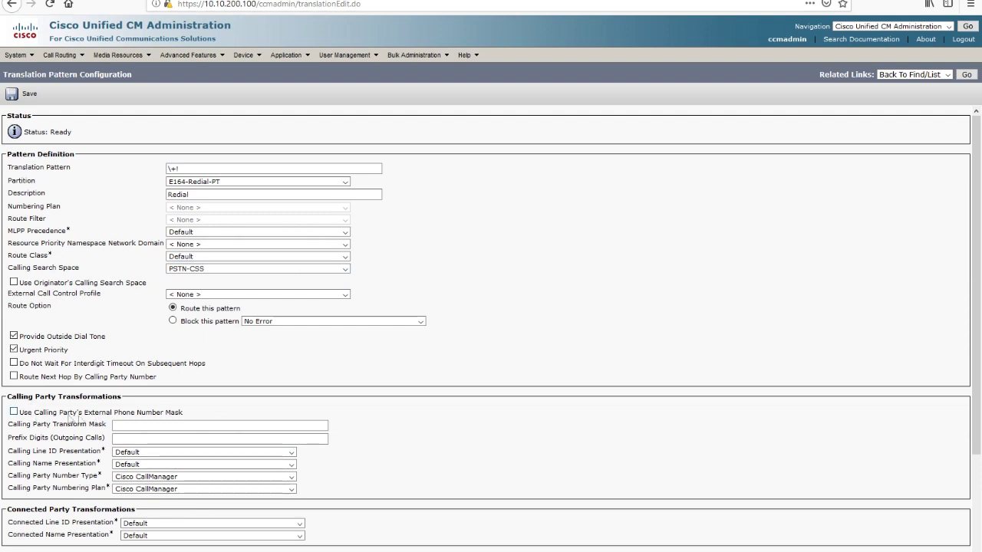
# - Enable Use Calling Party's External Phone Number Mask on the redial translation pattern and save it
pyautogui.click(15, 412)
pyautogui.click(164, 424)
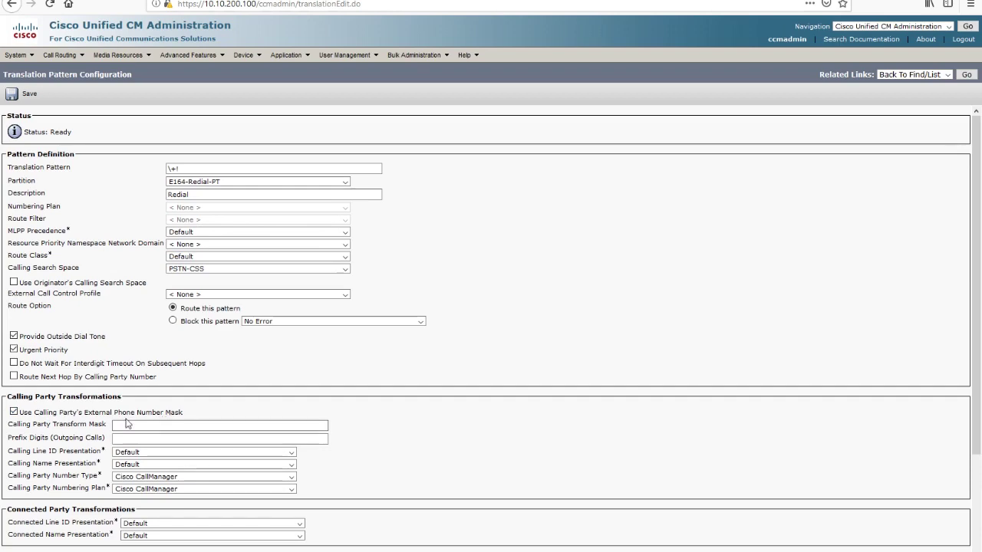
pyautogui.click(33, 99)
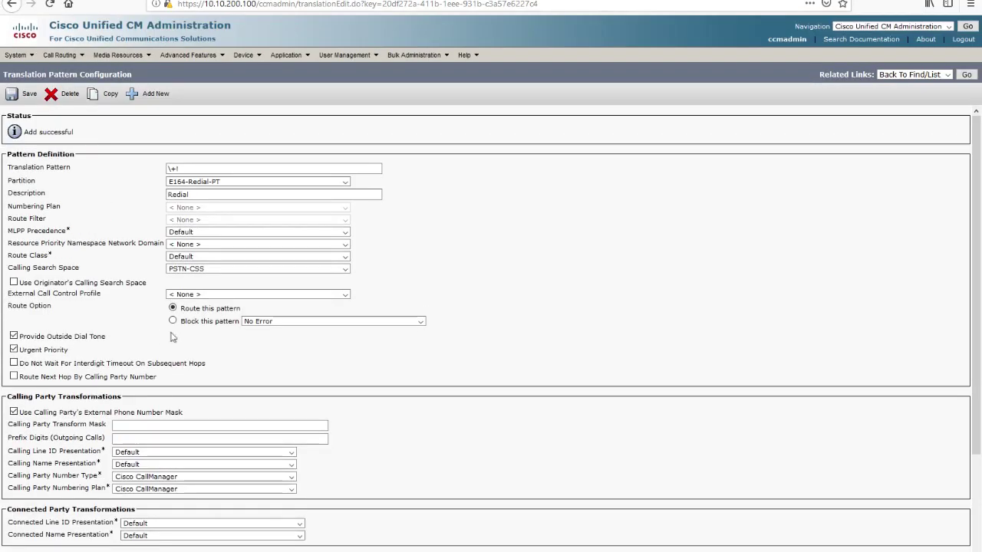
# - Check the saved redial translation pattern's called and calling party transformation settings, including the external phone number mask option
pyautogui.scroll(-3, 173, 307)
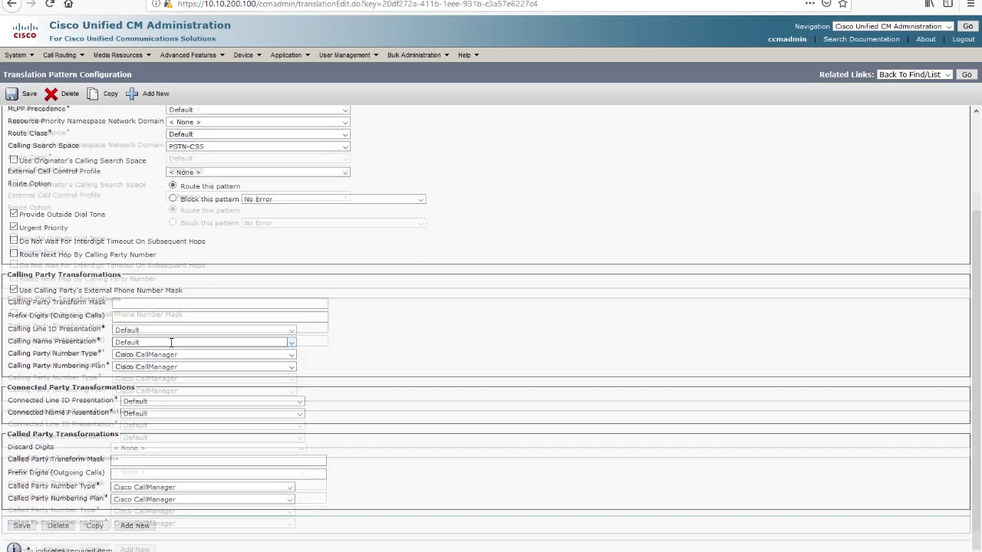
pyautogui.scroll(3, 174, 347)
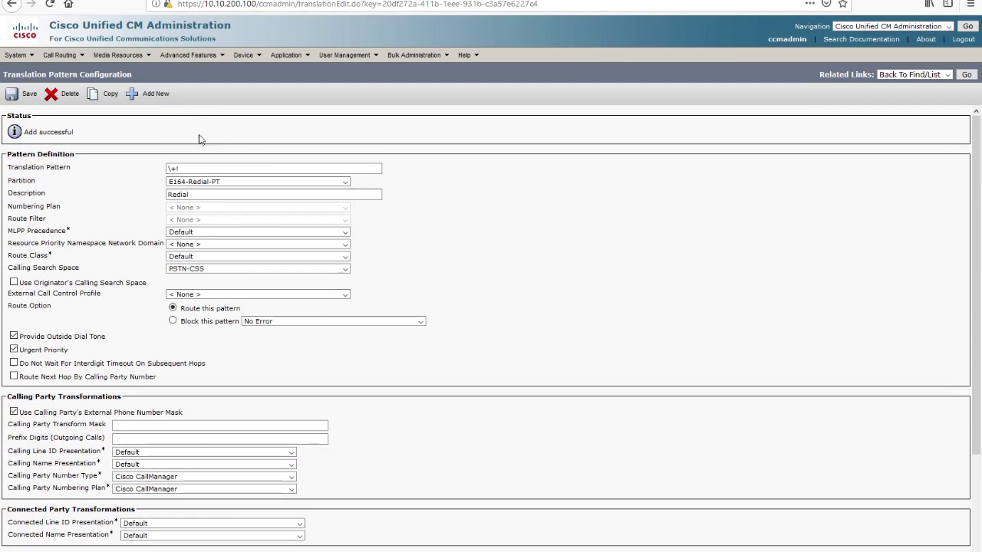
pyautogui.moveTo(58, 412); pyautogui.dragTo(214, 424)
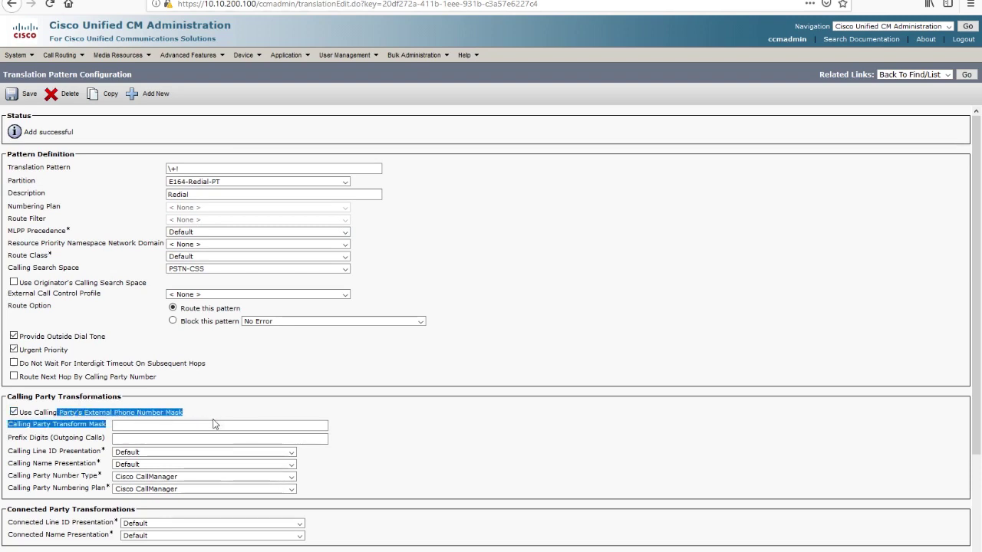
pyautogui.click(238, 416)
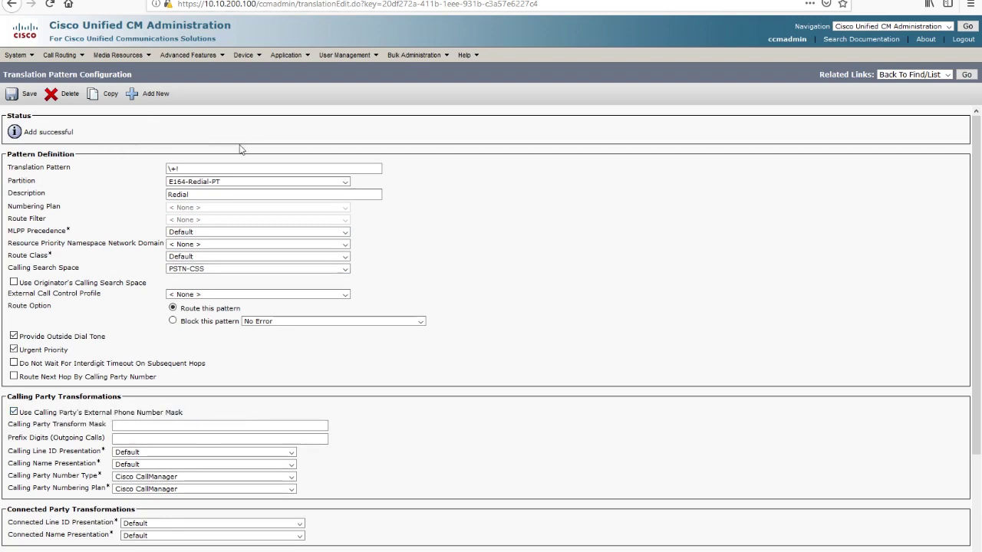
# - List the calling party transformation patterns and examine the 3XXX and \+.! entries in the SYS-GW_CLL-PT partition
pyautogui.click(59, 54)
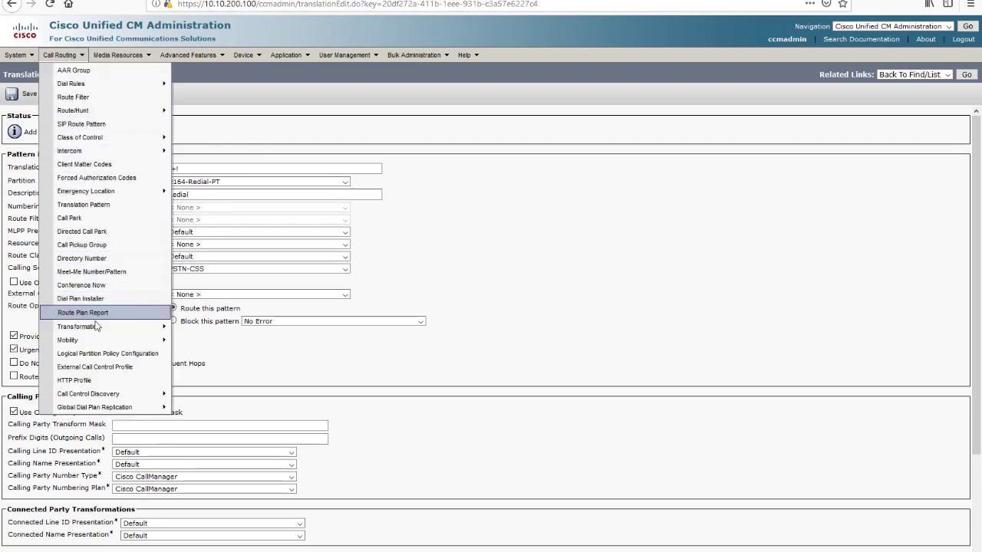
pyautogui.moveTo(131, 326)
pyautogui.moveTo(261, 327)
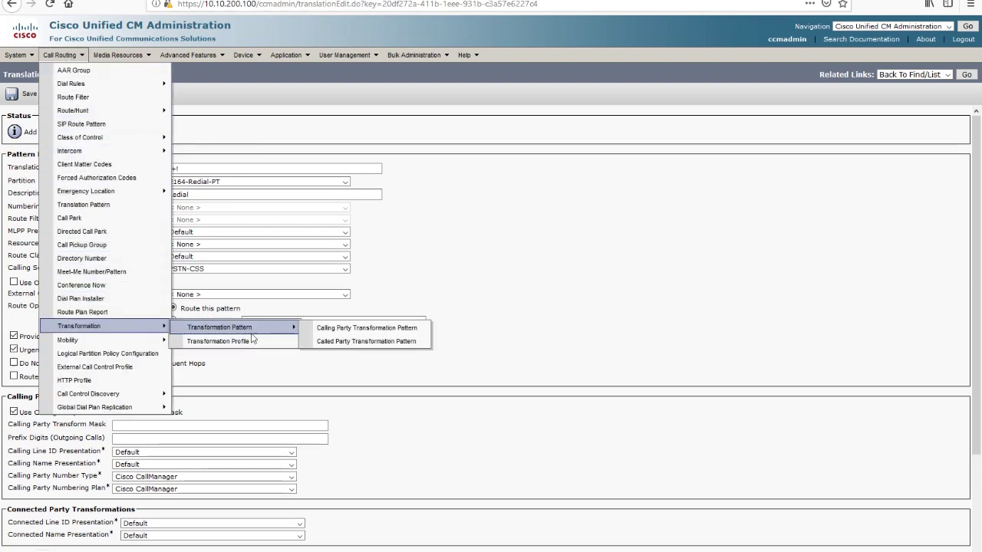
pyautogui.click(384, 331)
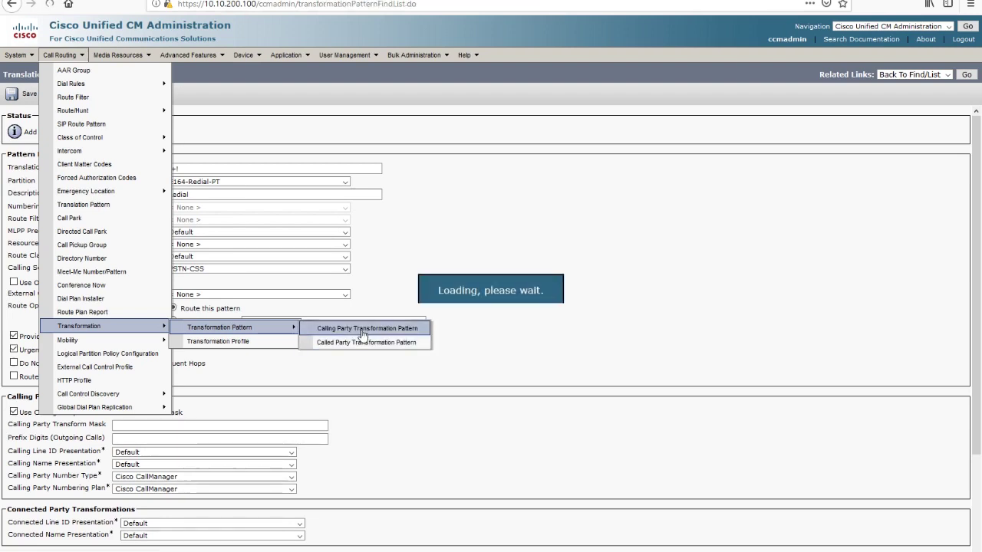
pyautogui.moveTo(89, 222); pyautogui.dragTo(47, 222)
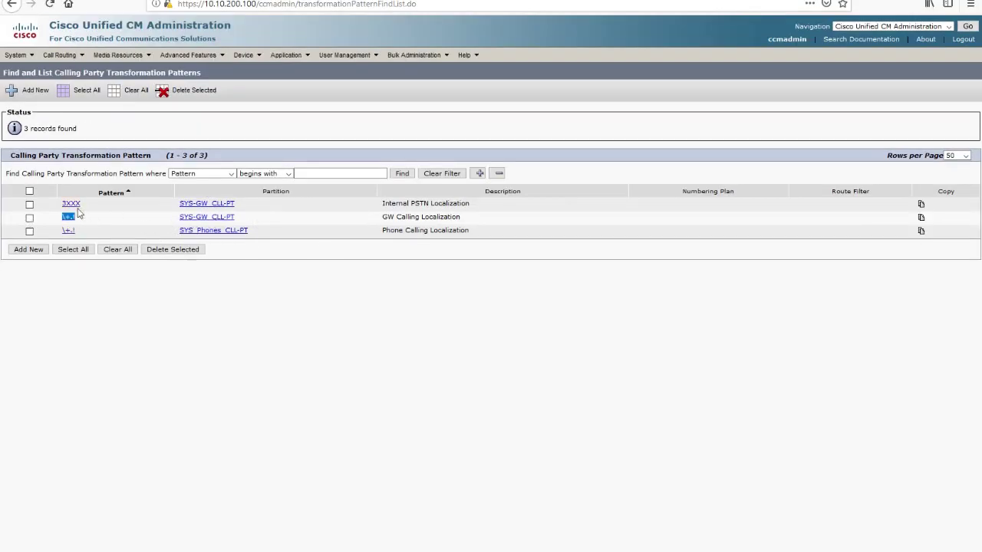
pyautogui.moveTo(86, 206); pyautogui.dragTo(34, 205)
pyautogui.click(161, 163)
pyautogui.moveTo(125, 221); pyautogui.dragTo(260, 224)
pyautogui.doubleClick(69, 220)
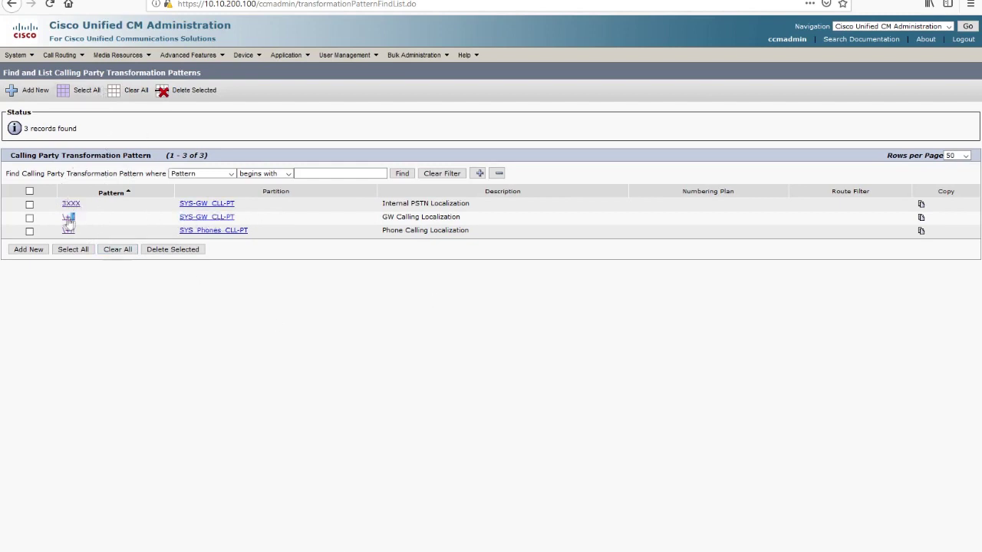
# - List the translation patterns and open the \+! redial pattern in the E164-Redial-PT partition
pyautogui.click(139, 126)
pyautogui.moveTo(61, 55)
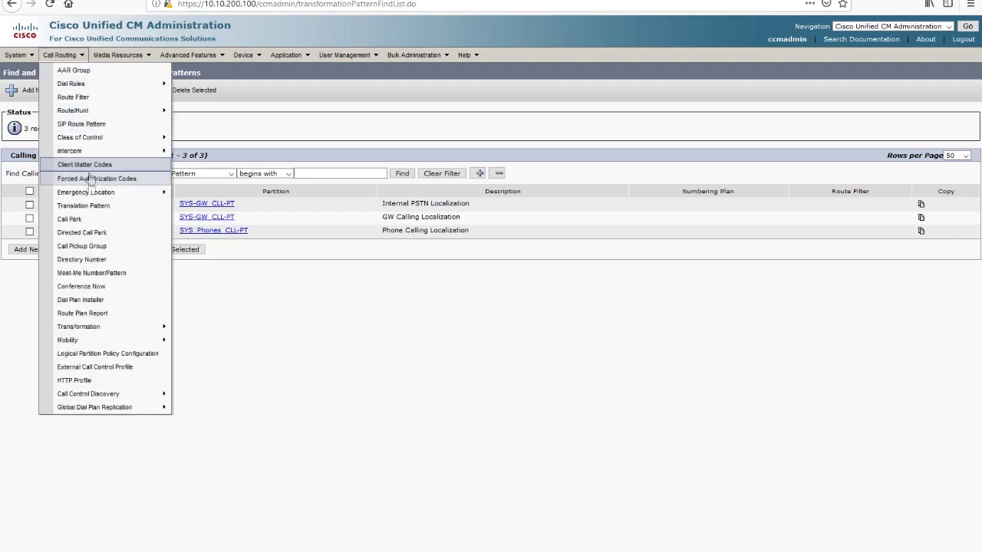
pyautogui.click(88, 205)
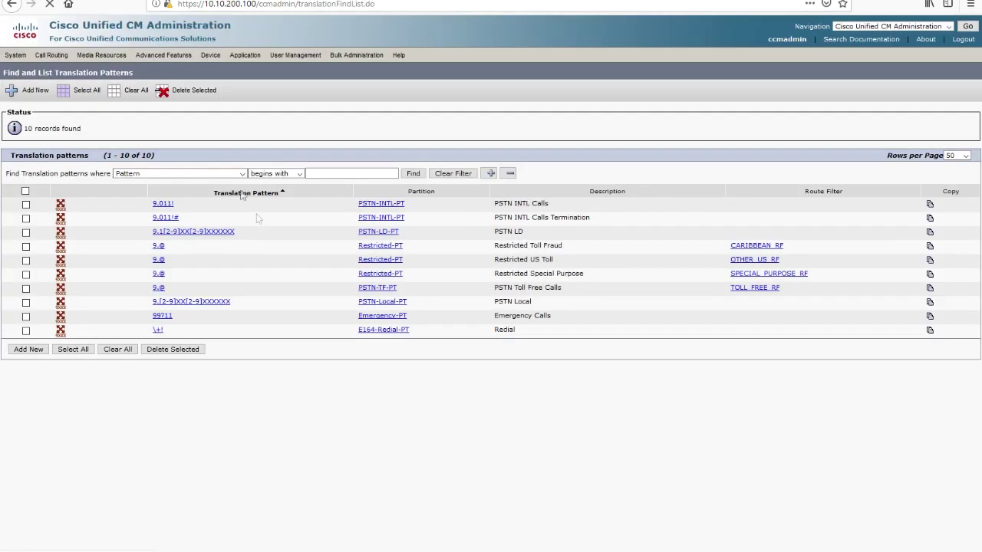
pyautogui.click(158, 330)
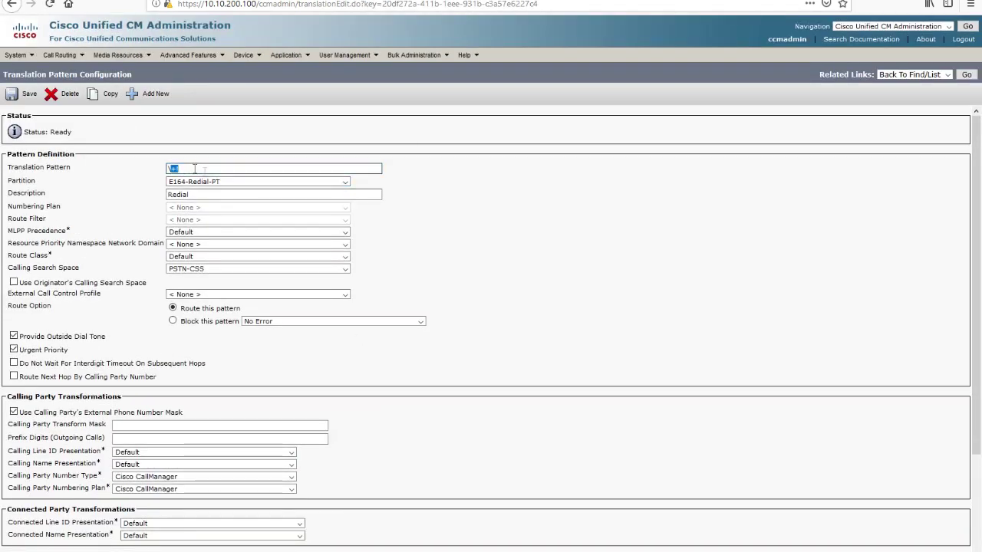
# - Examine the redial translation pattern's description, calling search space and \+! pattern entry
pyautogui.doubleClick(178, 195)
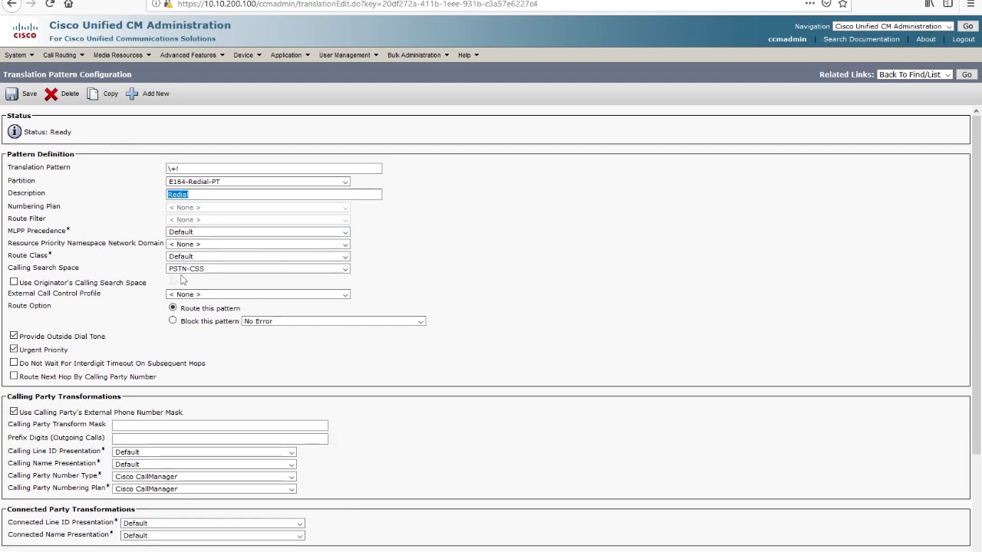
pyautogui.moveTo(16, 268); pyautogui.dragTo(143, 274)
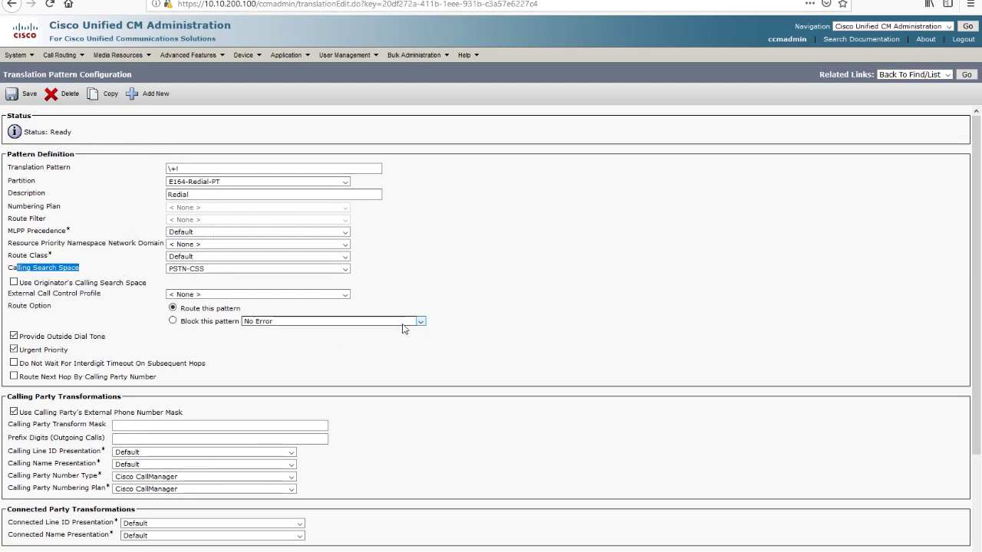
pyautogui.doubleClick(175, 168)
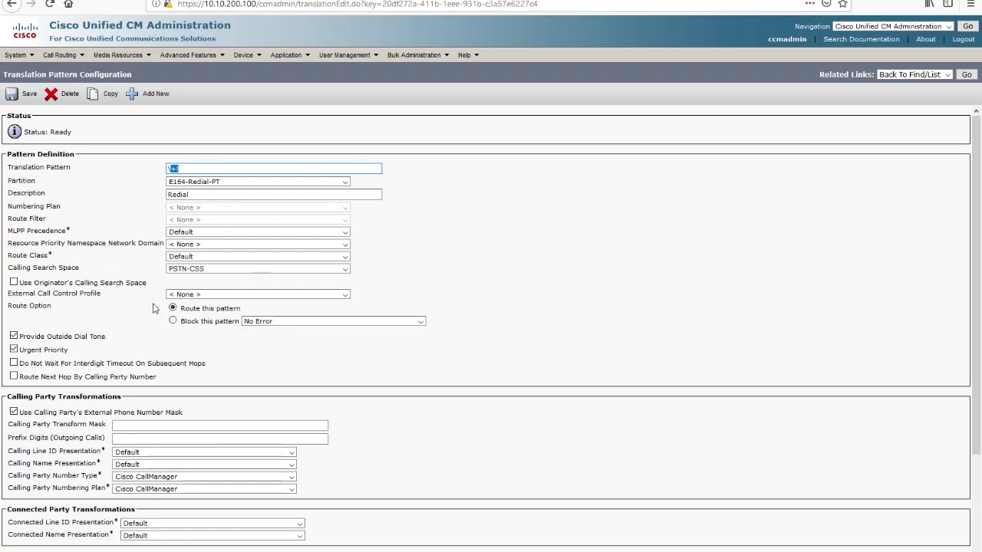
pyautogui.write('\\+!')
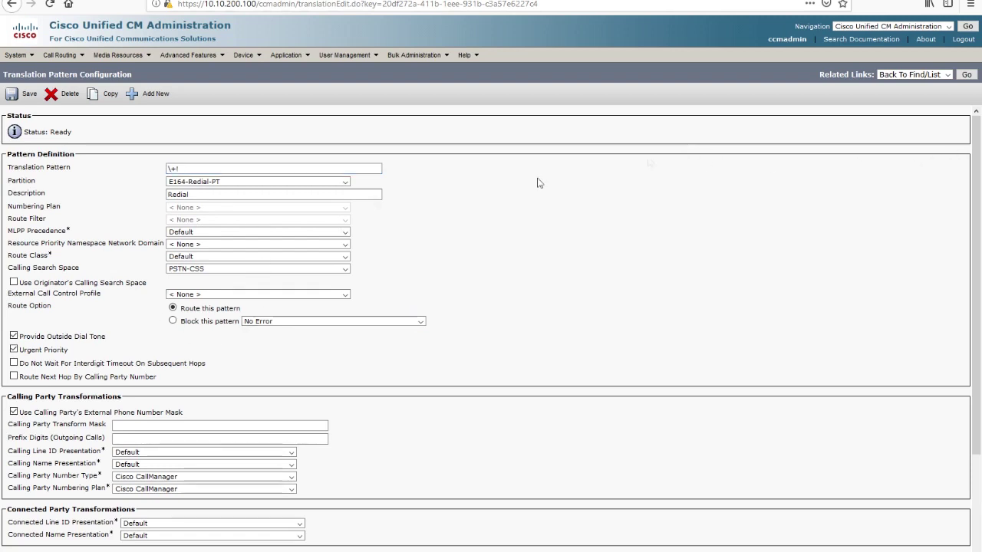